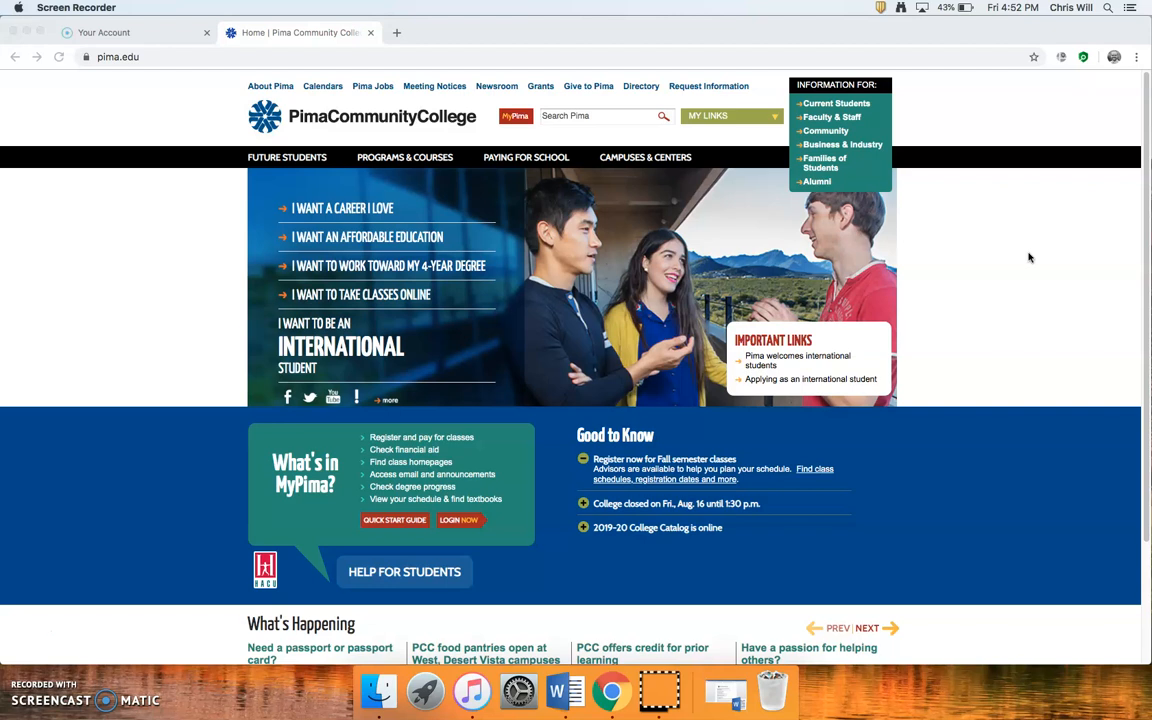
- Open the MyPima portal from the college website and look over its home page and LaunchPad
click(1005, 350)
click(517, 119)
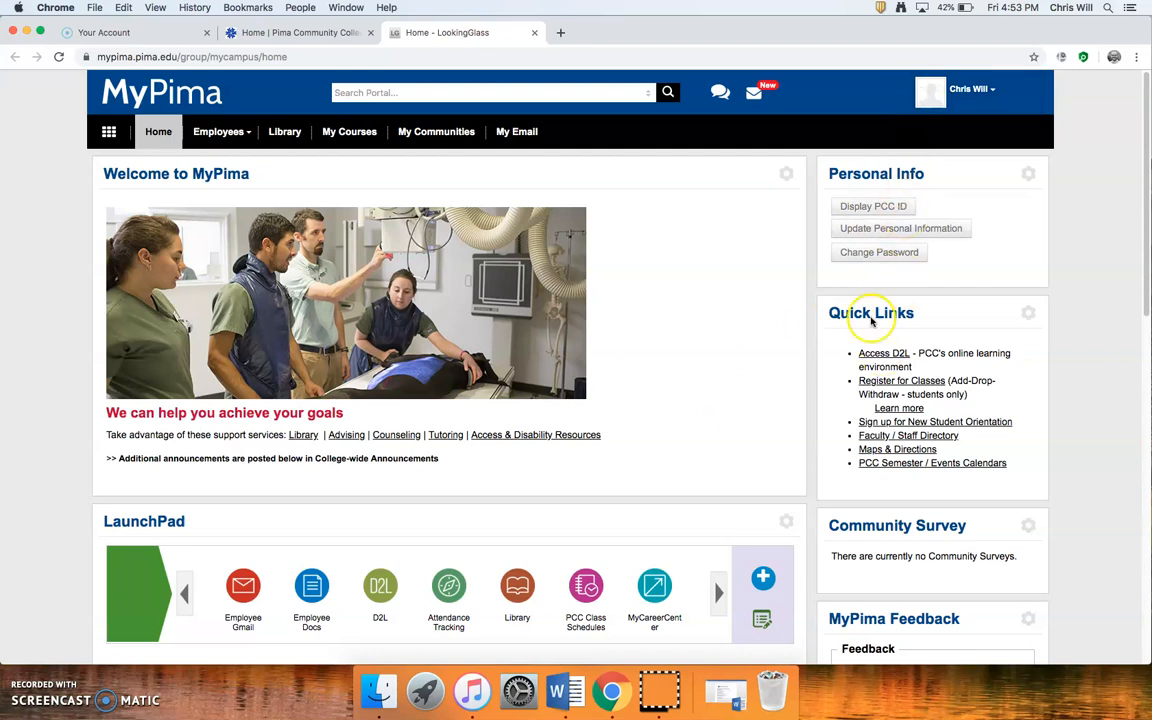
scroll(637, 279, down, 2)
scroll(635, 283, up, 1)
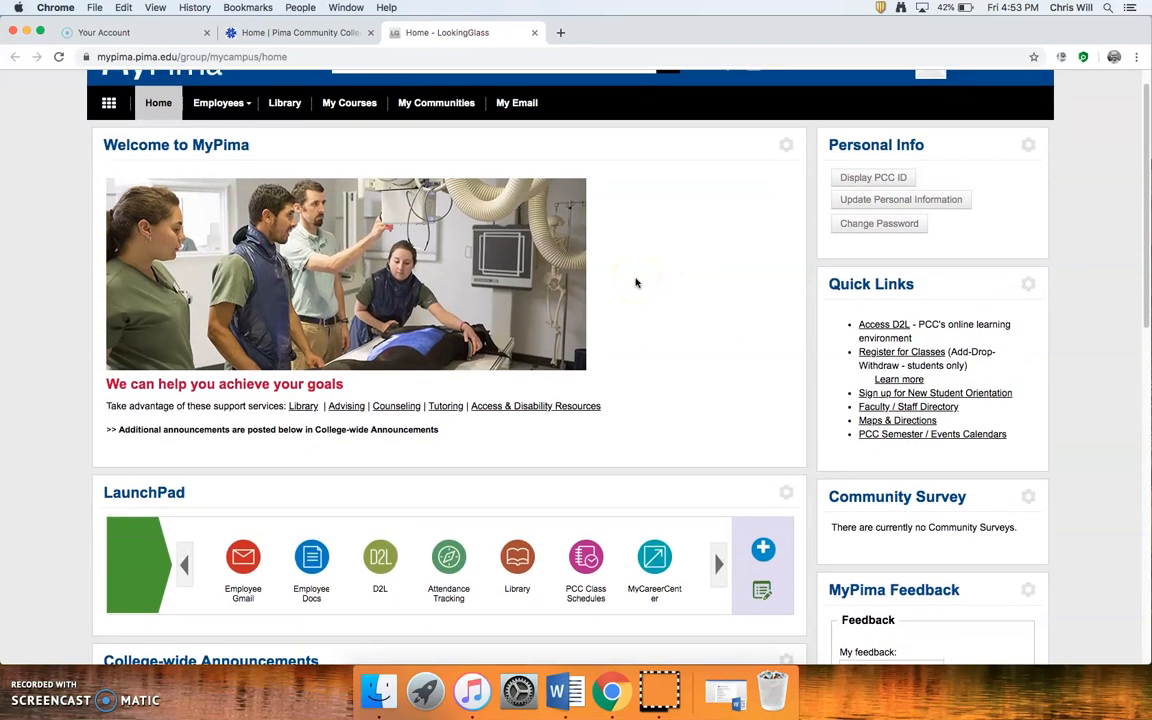
scroll(617, 284, up, 1)
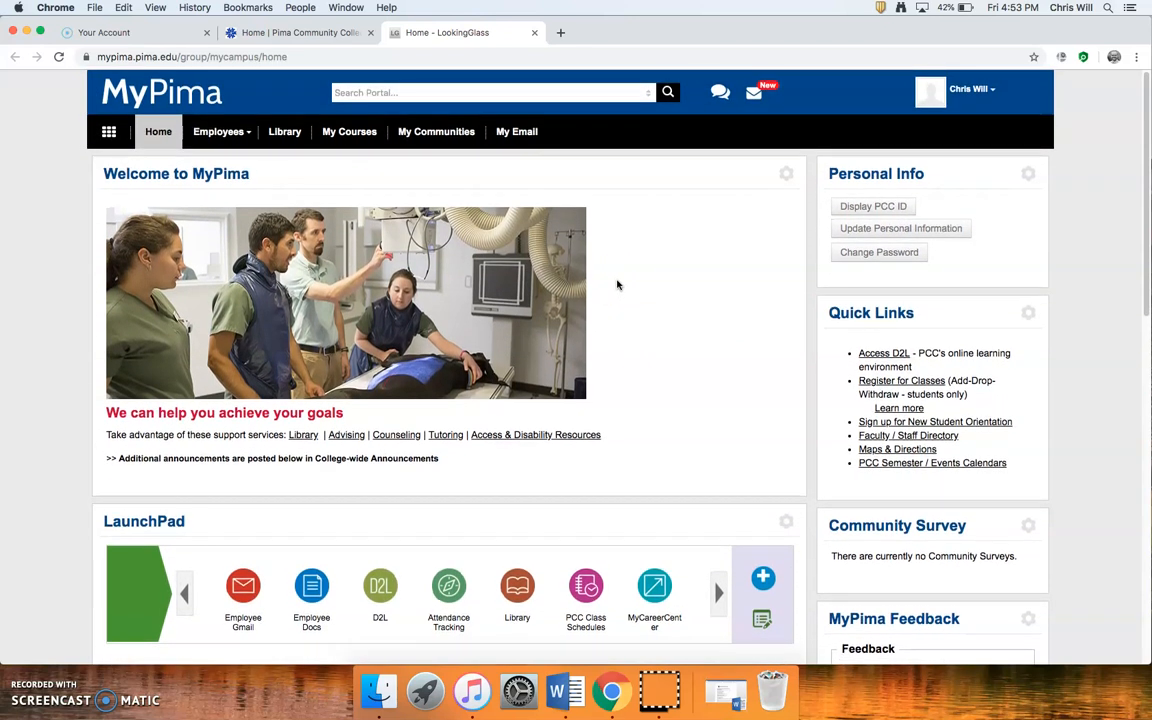
scroll(617, 285, down, 1)
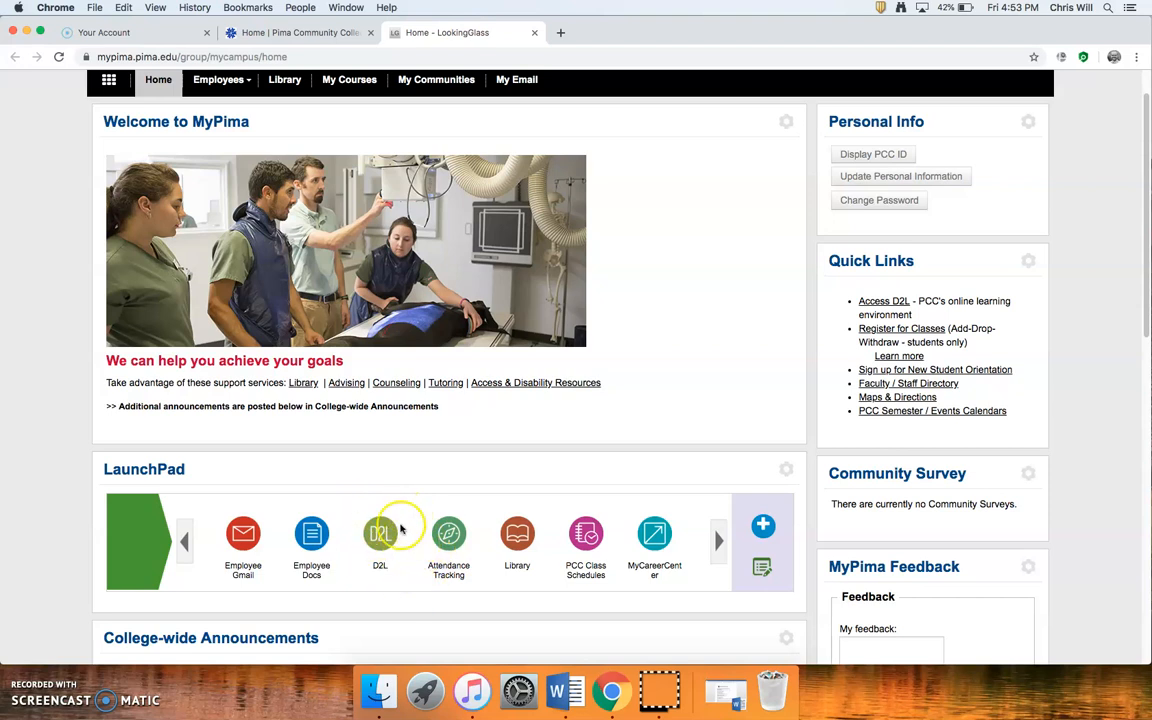
scroll(383, 490, up, 1)
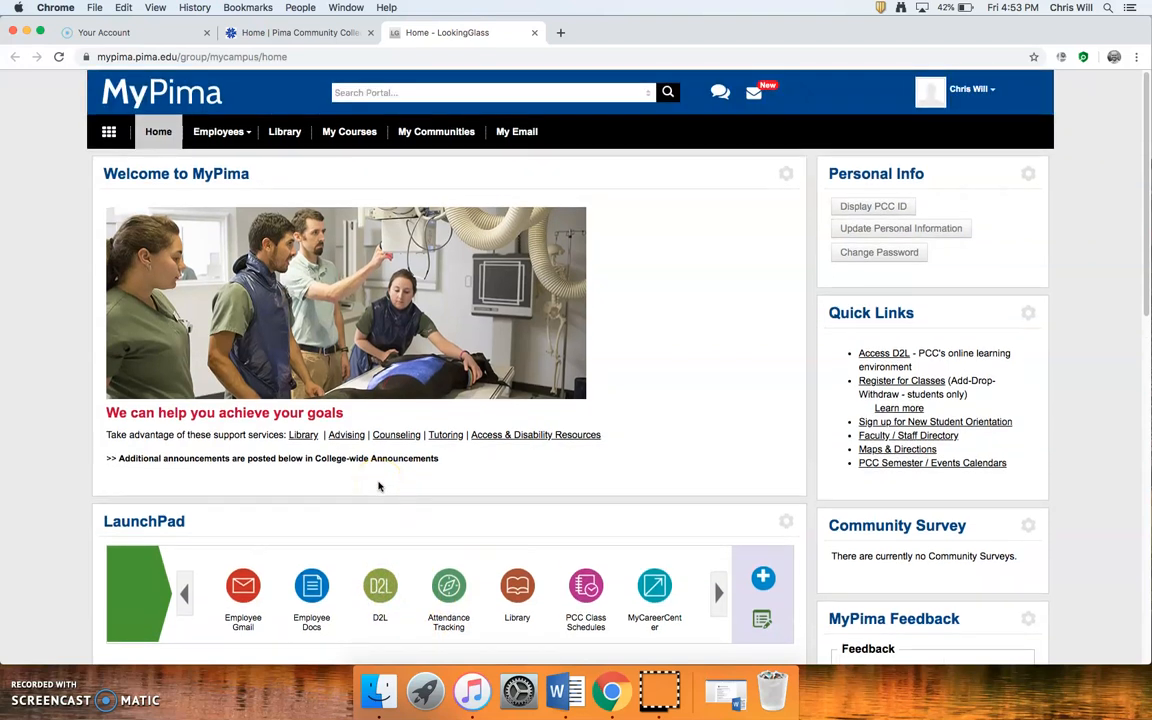
scroll(440, 590, down, 1)
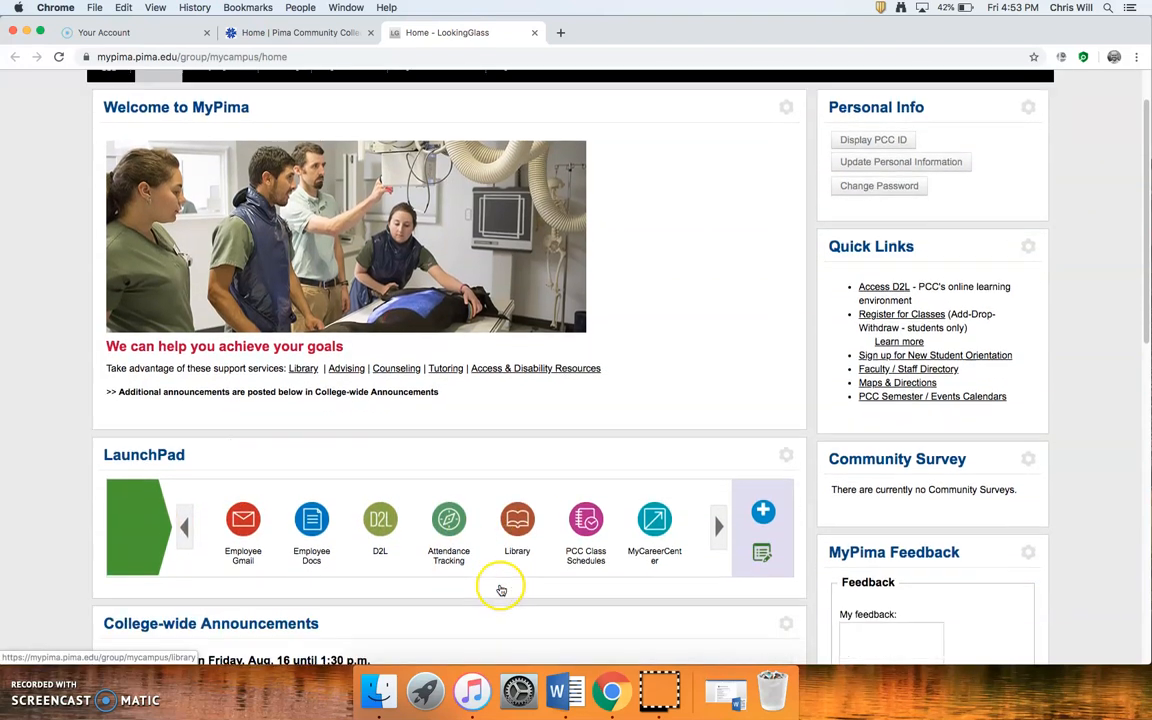
scroll(449, 545, up, 1)
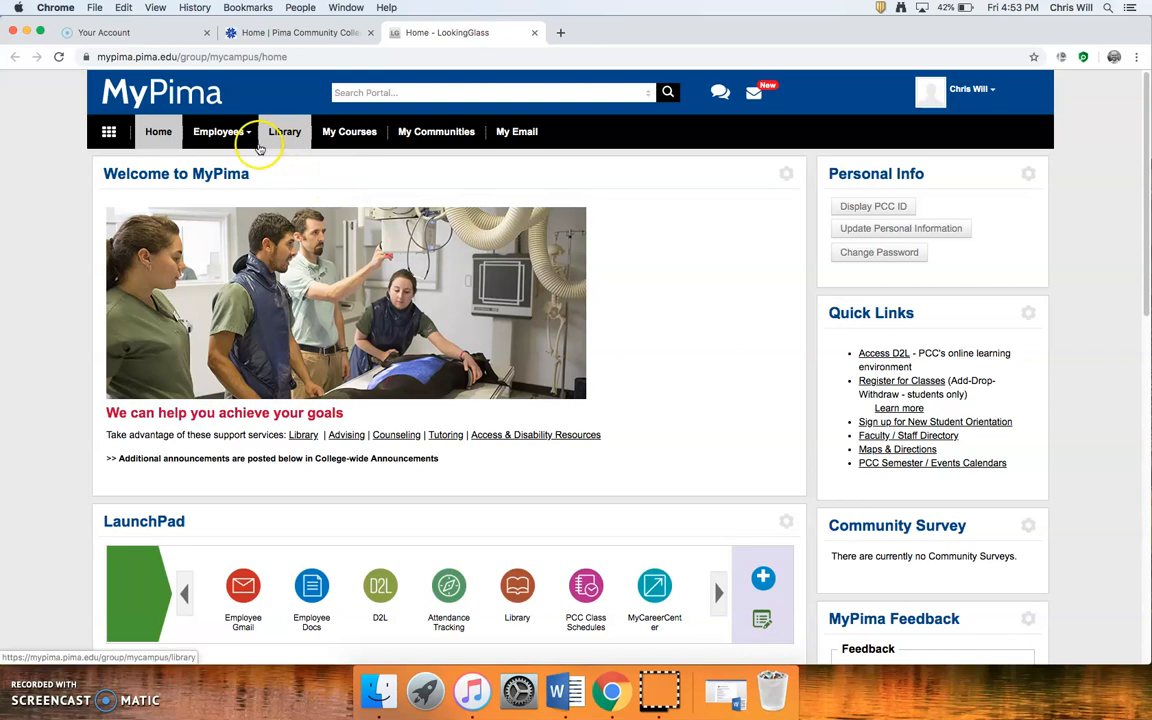
- Open the Teach page for employees and look over its Faculty Dashboard and teaching quick links
click(240, 133)
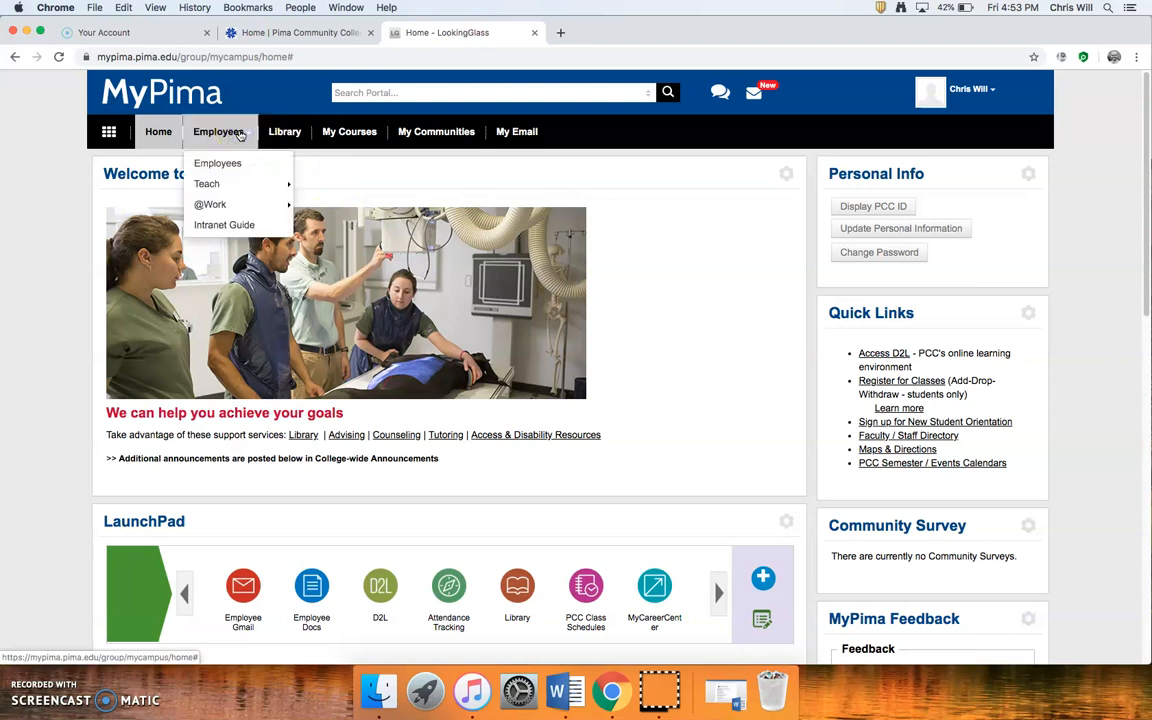
click(231, 183)
click(317, 187)
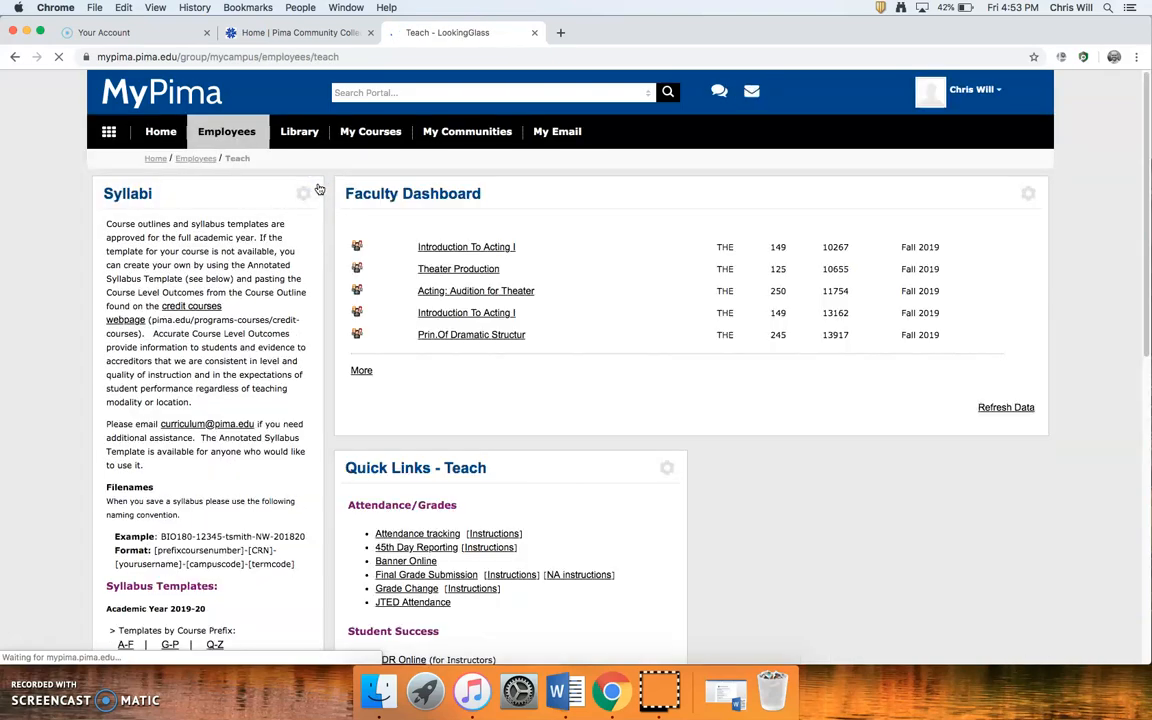
scroll(585, 483, down, 10)
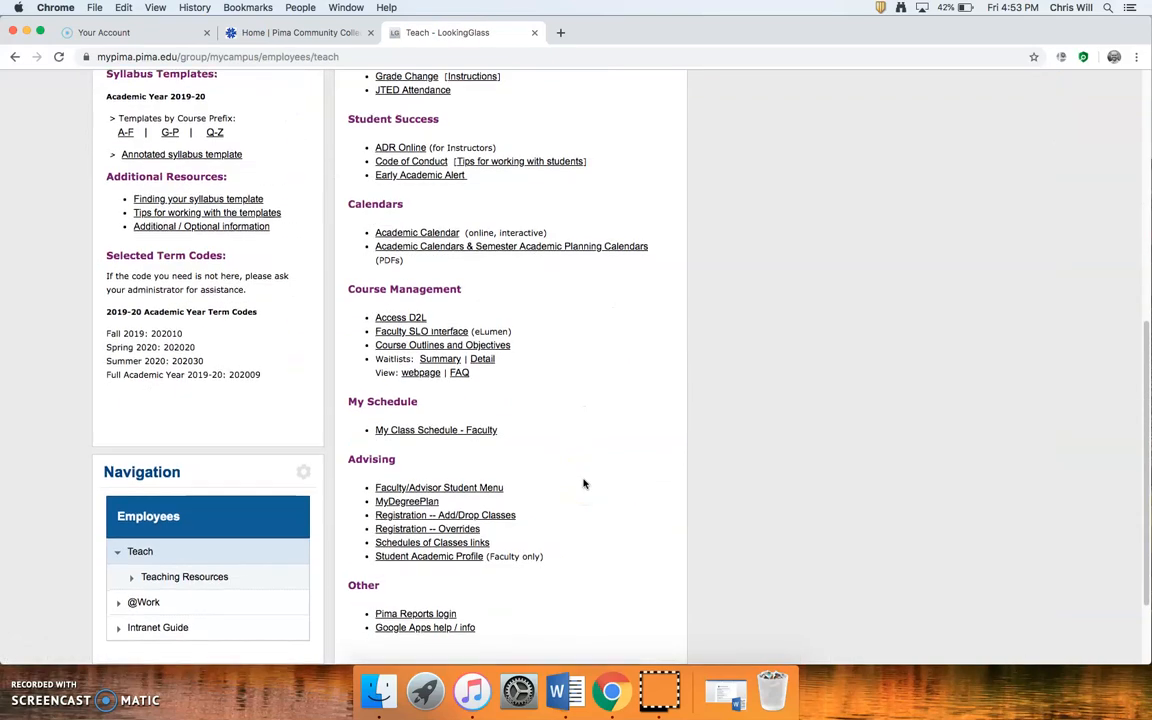
scroll(585, 483, down, 3)
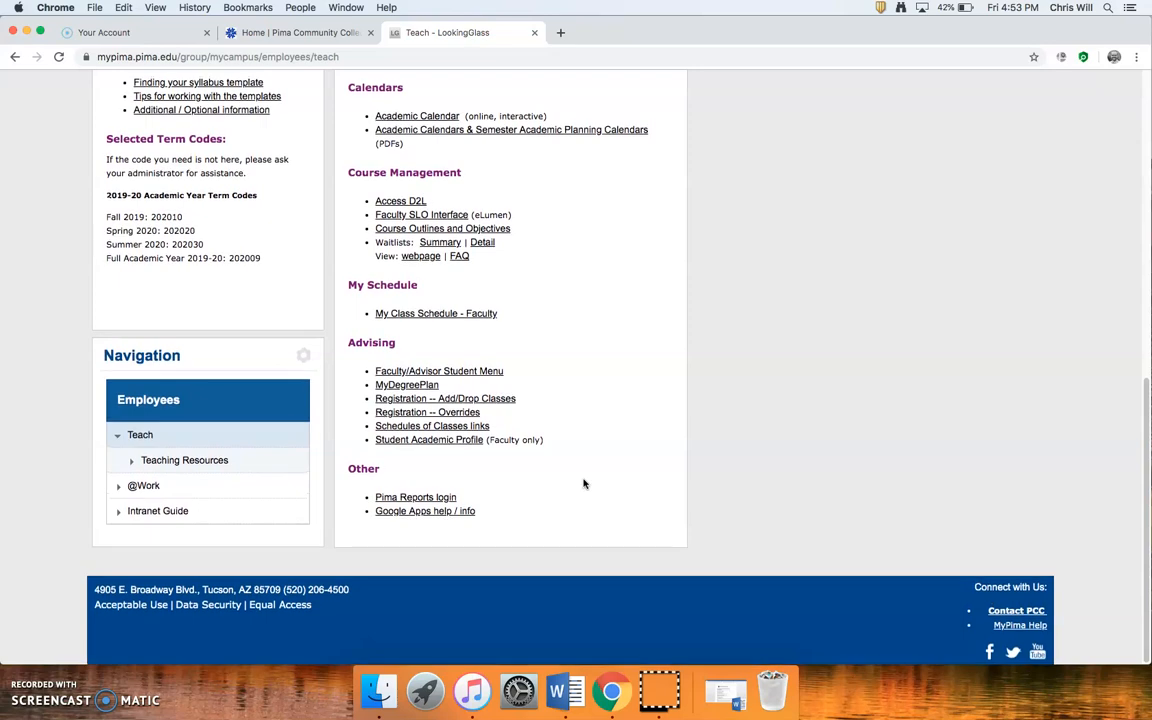
scroll(585, 483, up, 7)
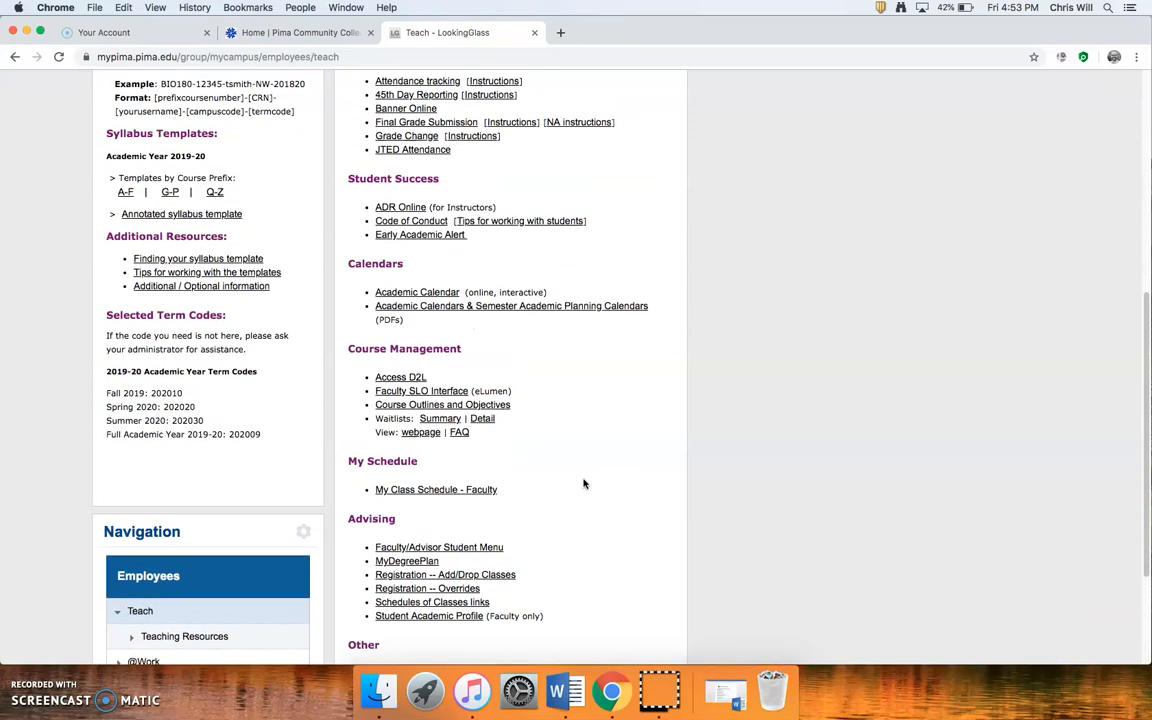
scroll(585, 483, up, 5)
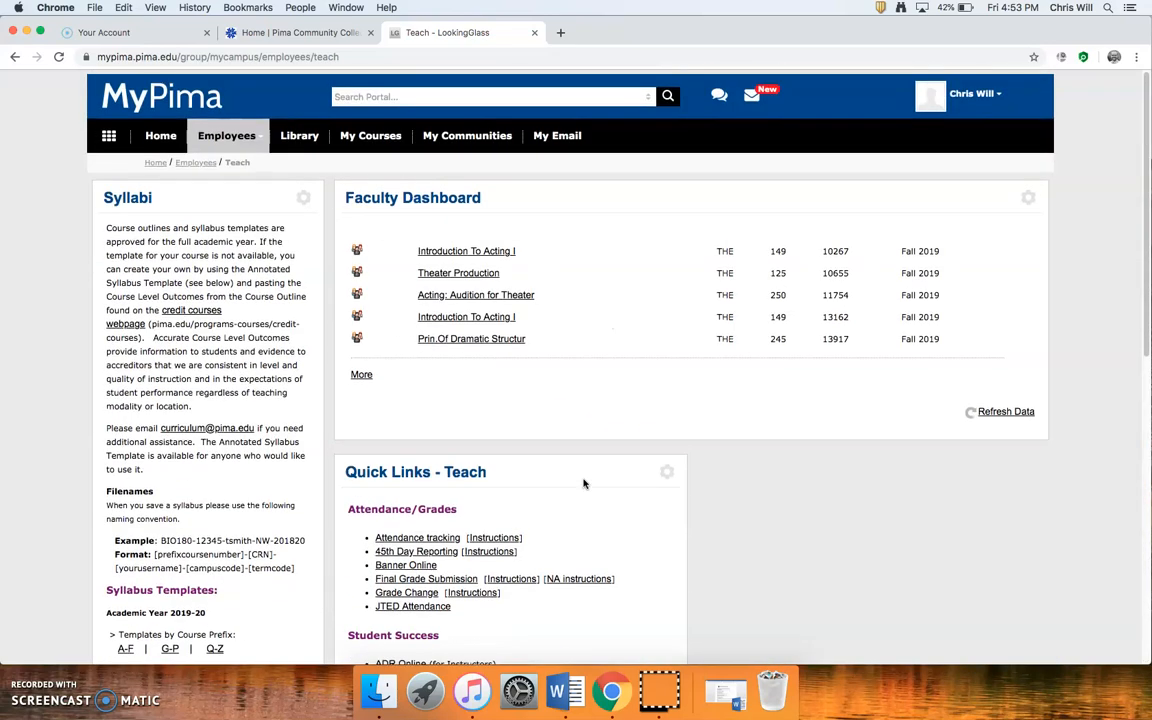
- Return to the MyPima home page
click(160, 100)
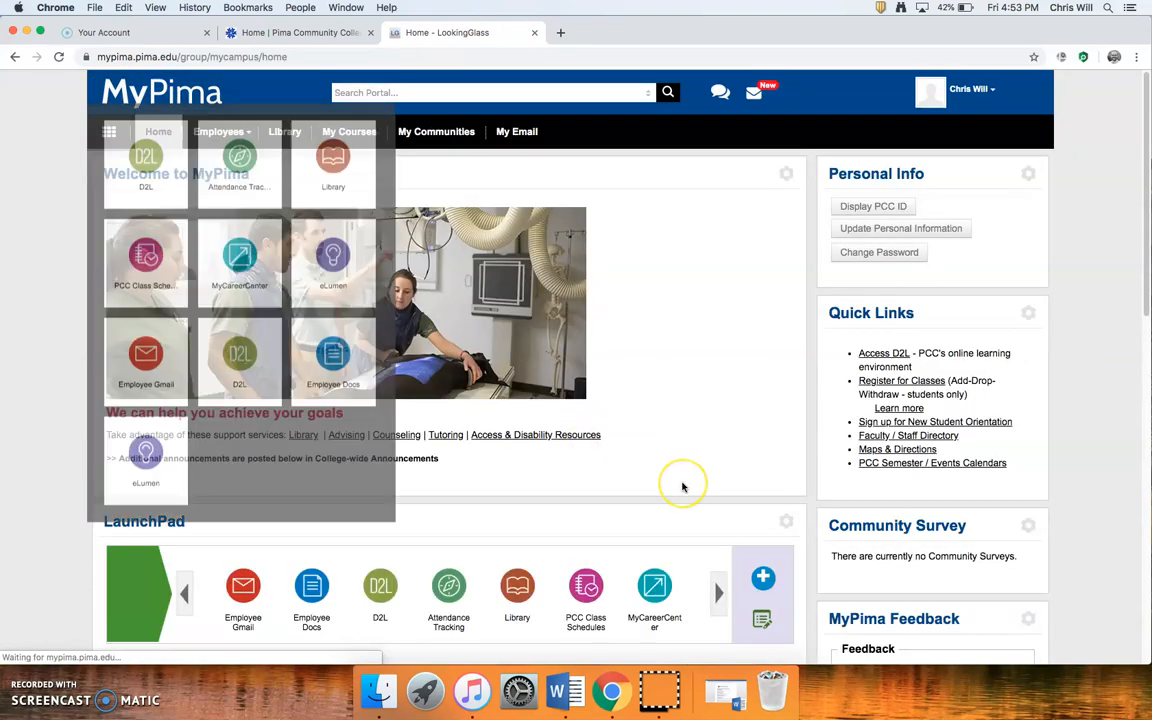
scroll(682, 486, down, 1)
scroll(409, 325, up, 1)
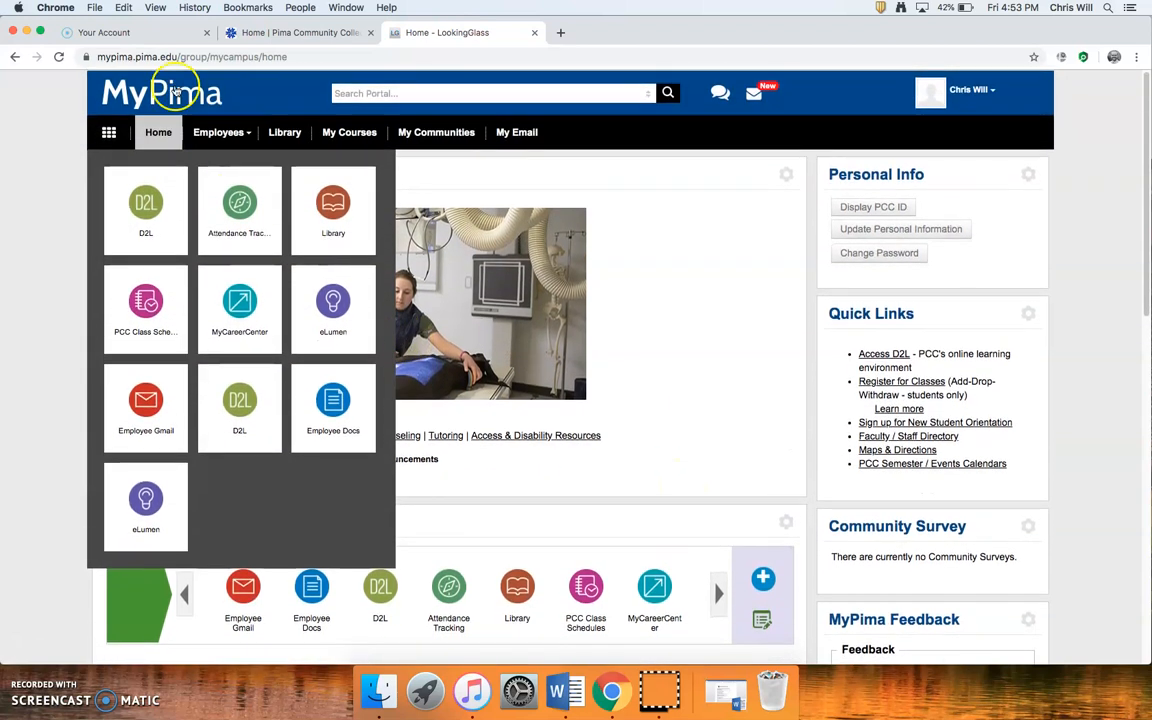
click(162, 137)
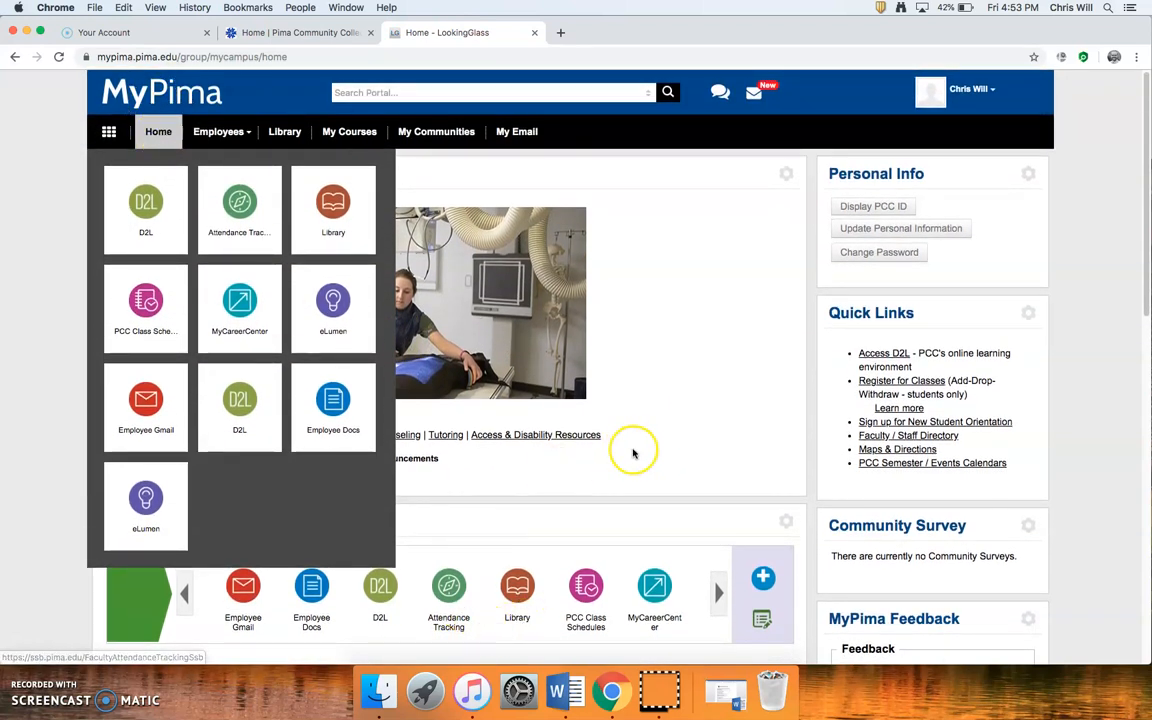
click(158, 132)
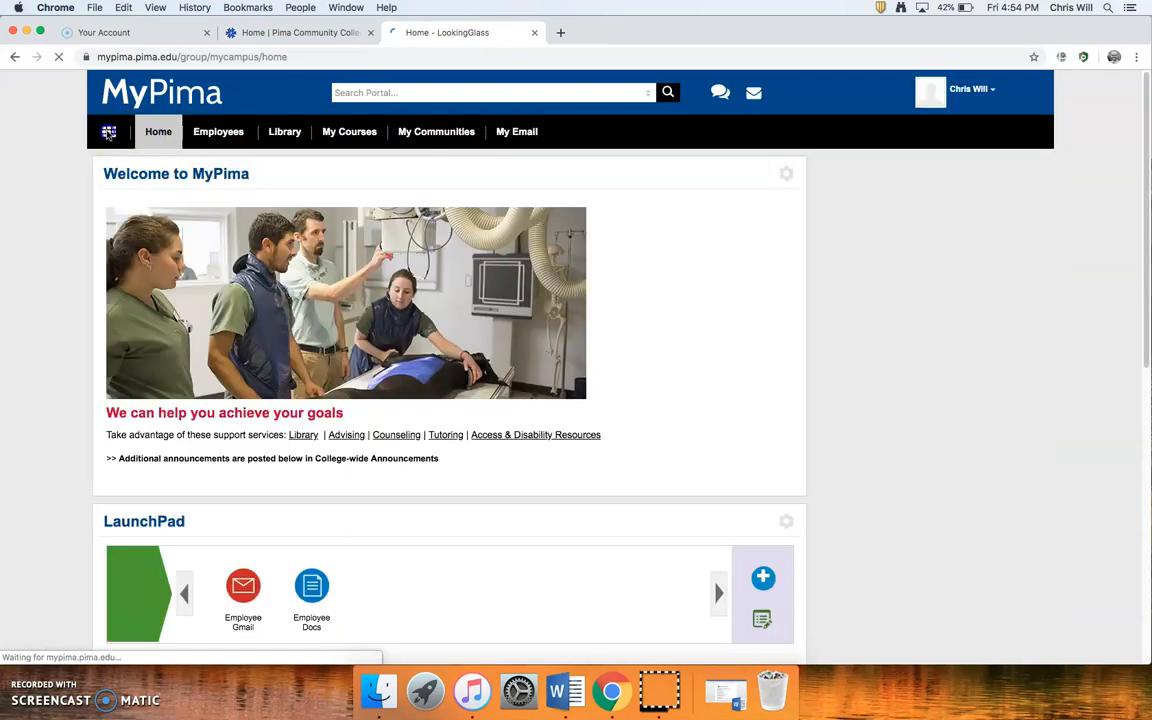
- Look at the portal's app shortcuts, dismiss them and open D2L from the LaunchPad
click(108, 133)
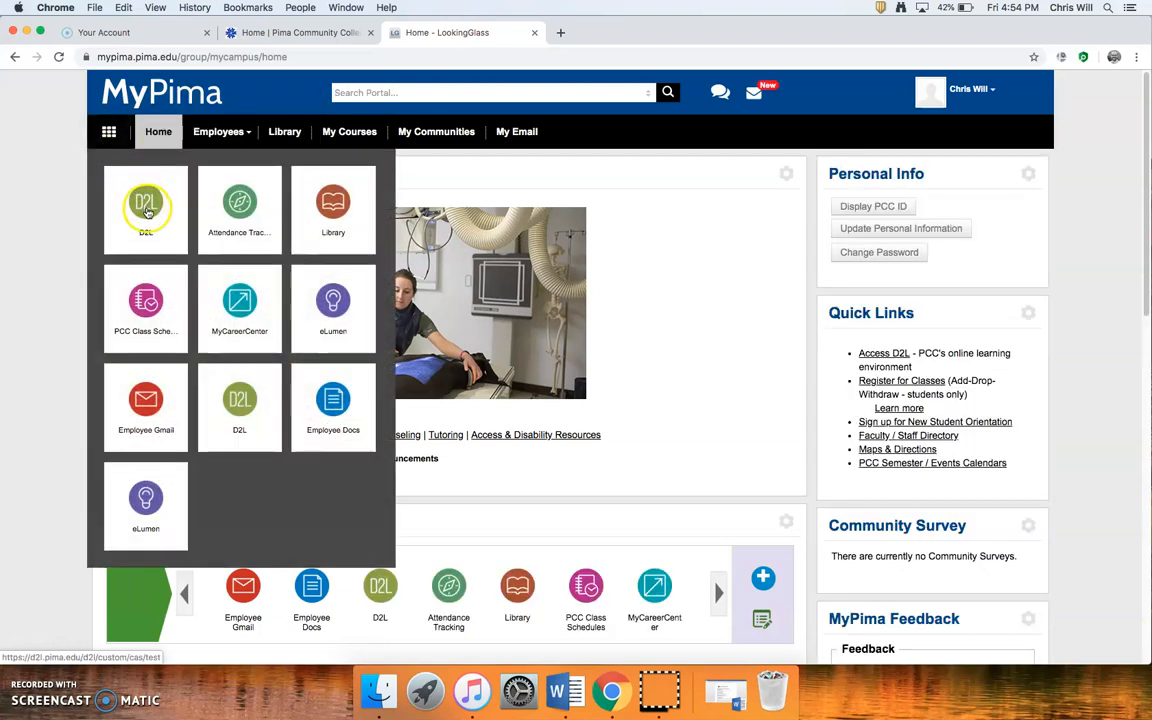
click(653, 391)
click(380, 590)
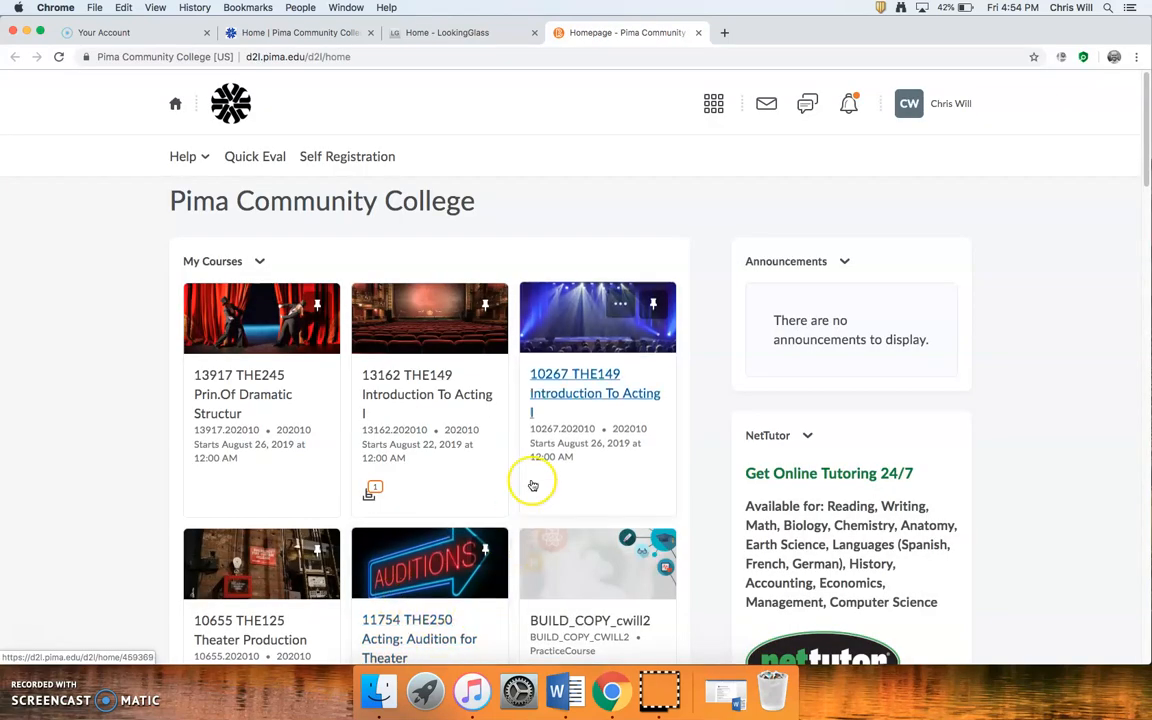
- Open the course 10267 THE149 Introduction To Acting I and go to its Grades area
scroll(527, 483, down, 2)
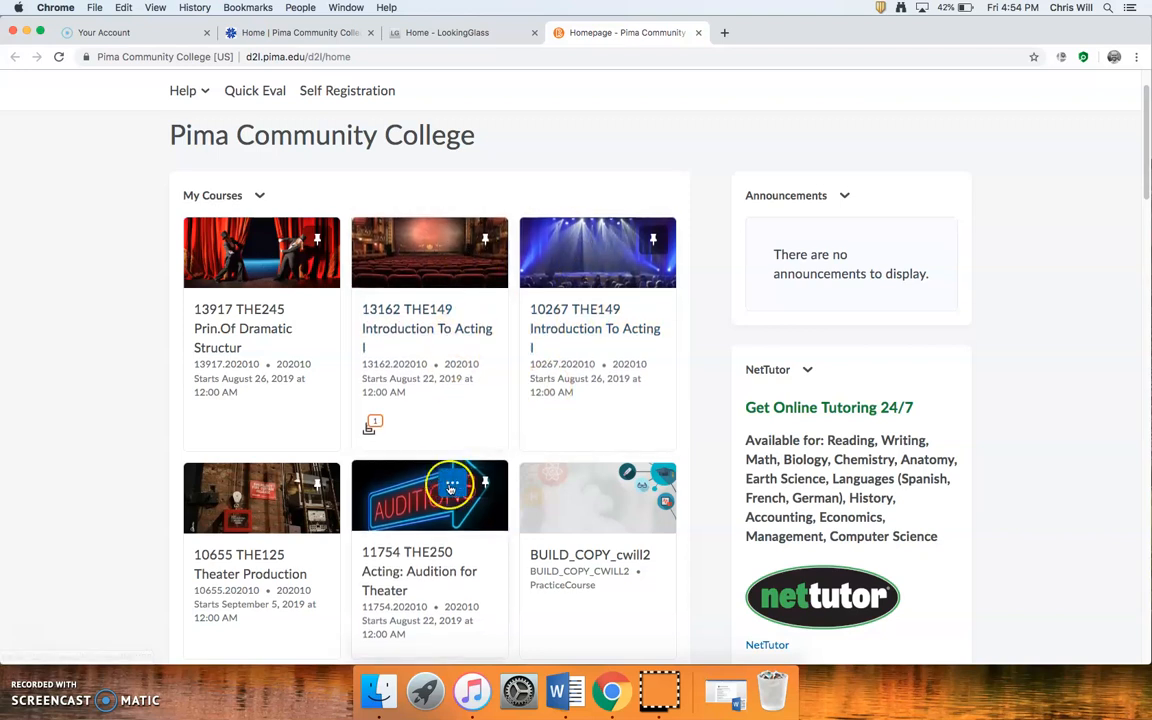
click(581, 313)
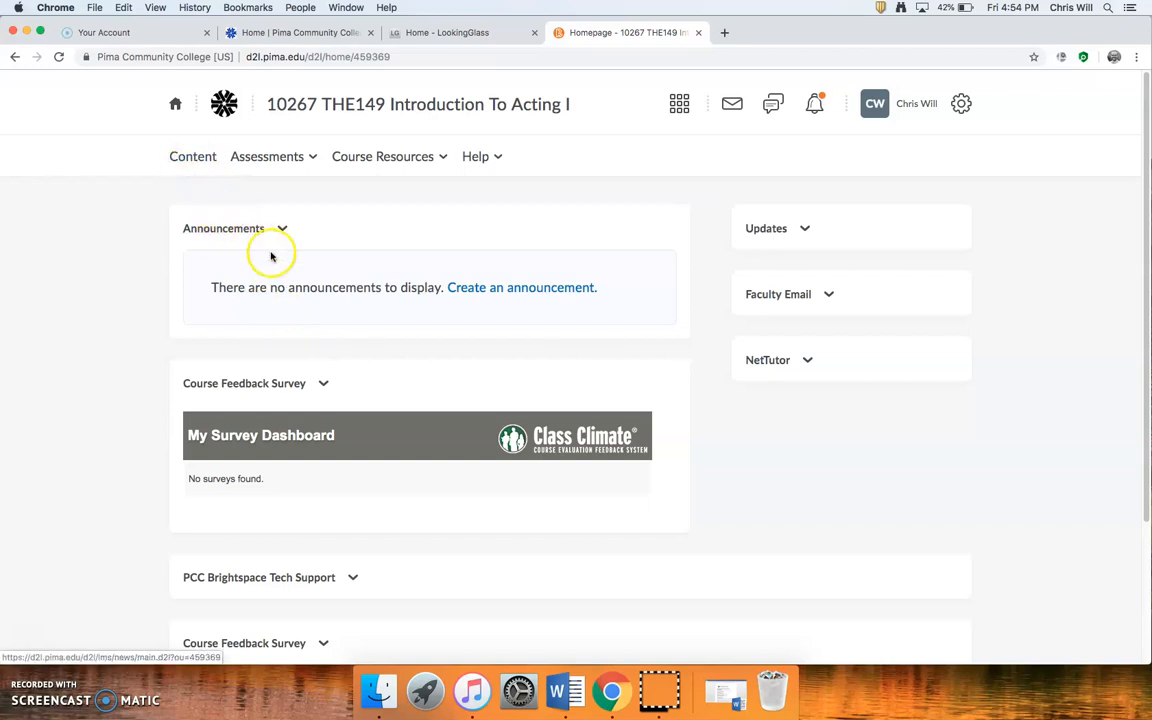
click(294, 161)
click(248, 274)
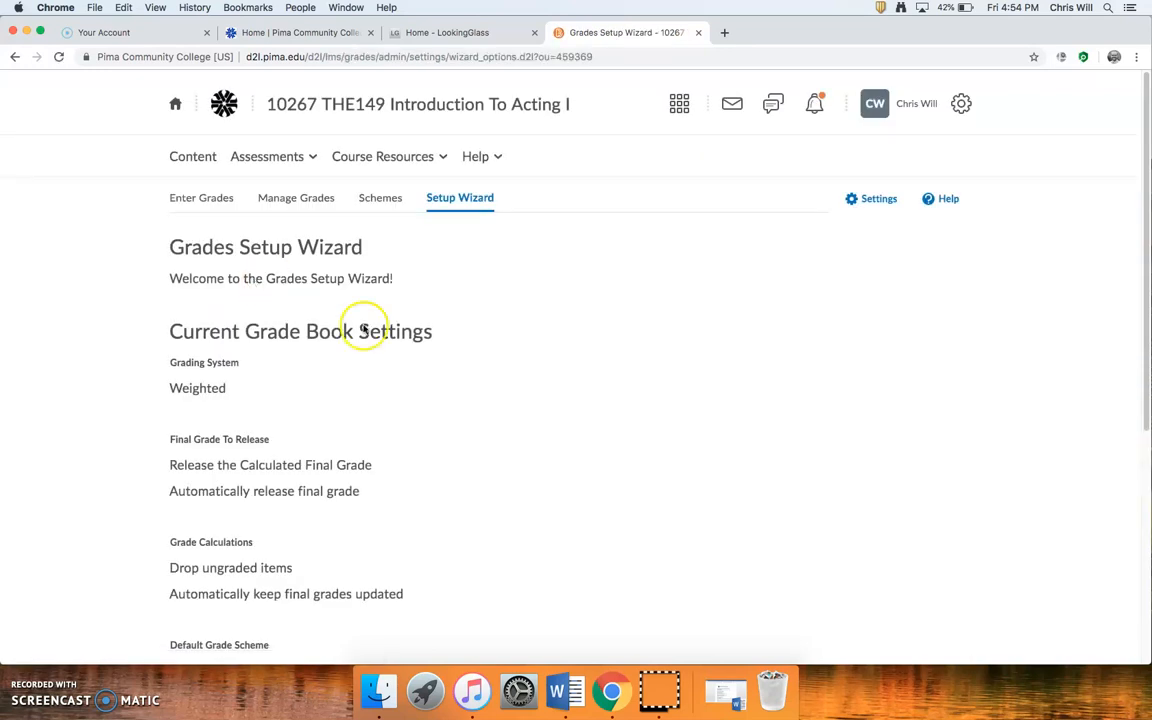
- Review the current grade book settings and start the Grades Setup Wizard
scroll(517, 406, down, 5)
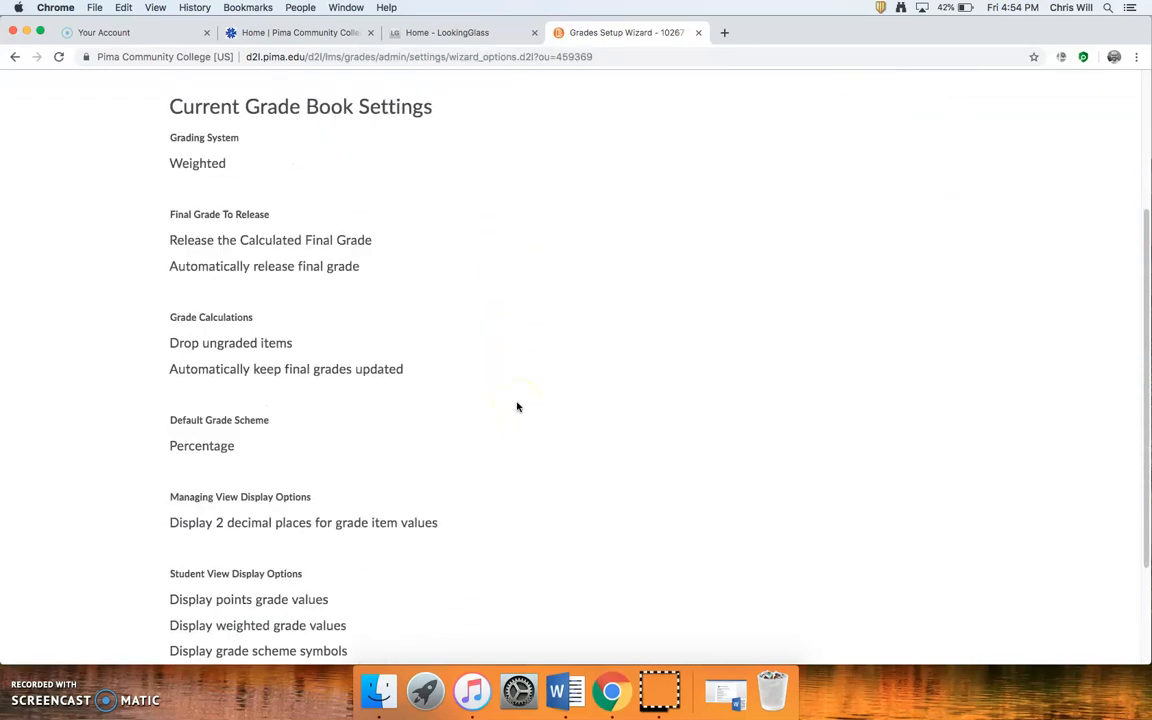
scroll(517, 406, down, 3)
scroll(517, 406, up, 8)
scroll(517, 406, down, 8)
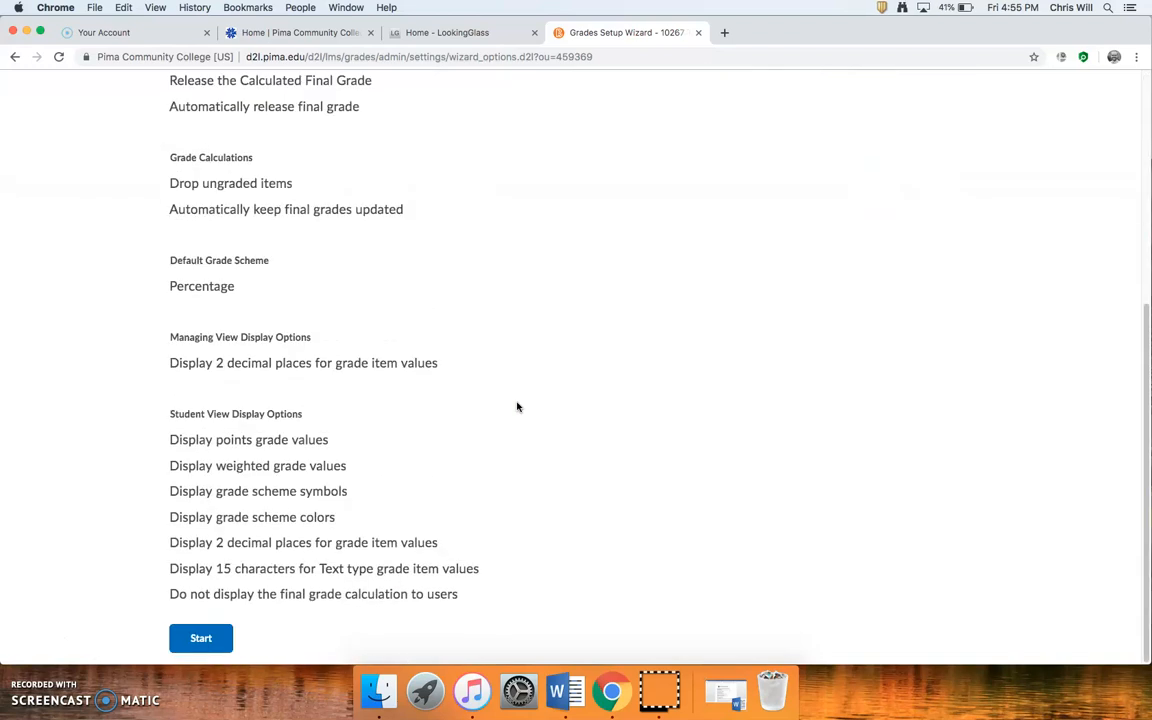
click(201, 645)
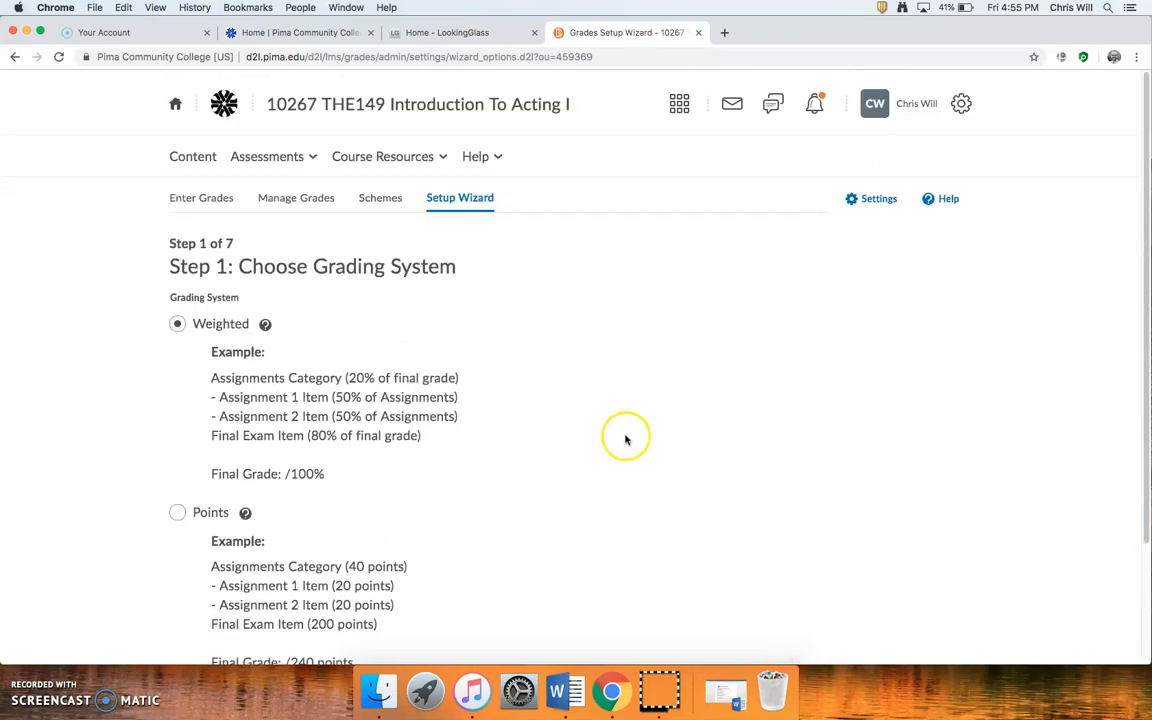
- Choose Points as the grading system and continue to the final grade release options
scroll(627, 437, down, 2)
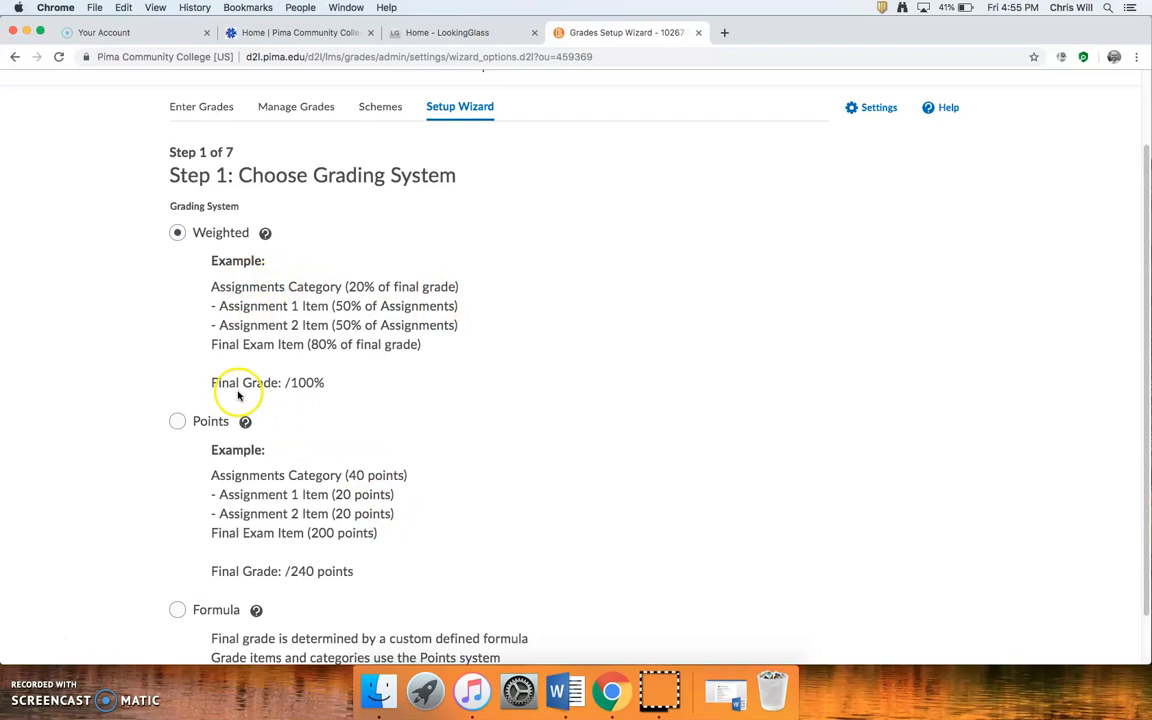
click(177, 421)
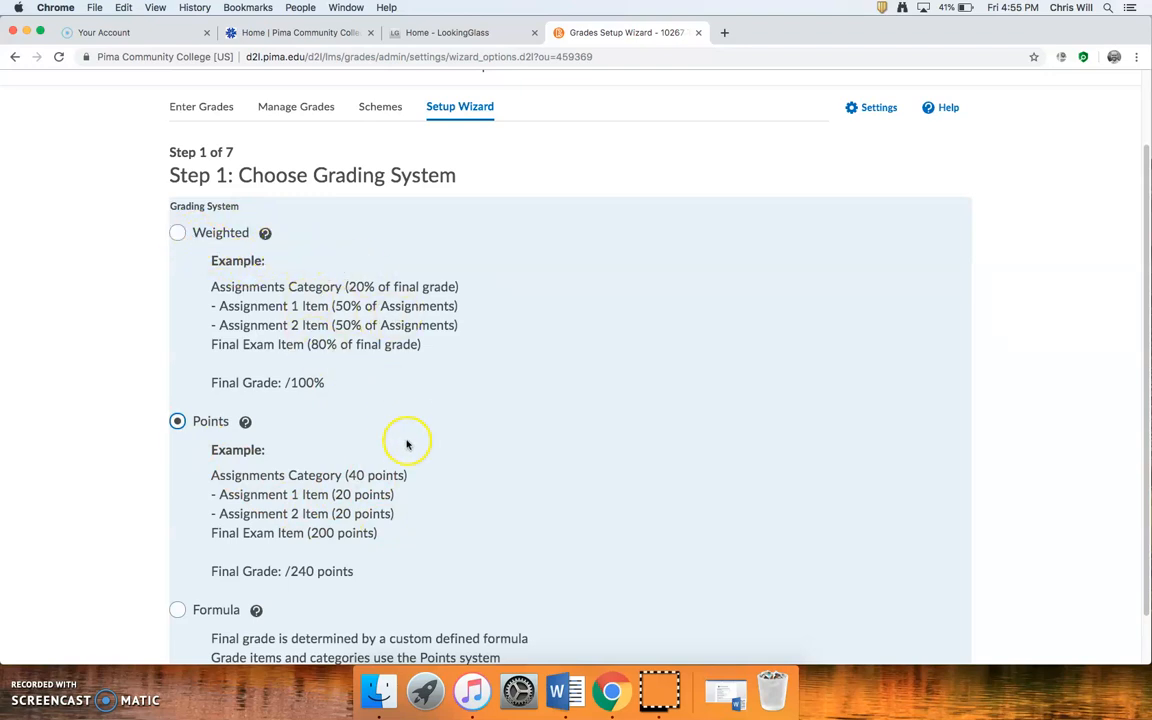
scroll(406, 442, down, 1)
scroll(404, 437, up, 3)
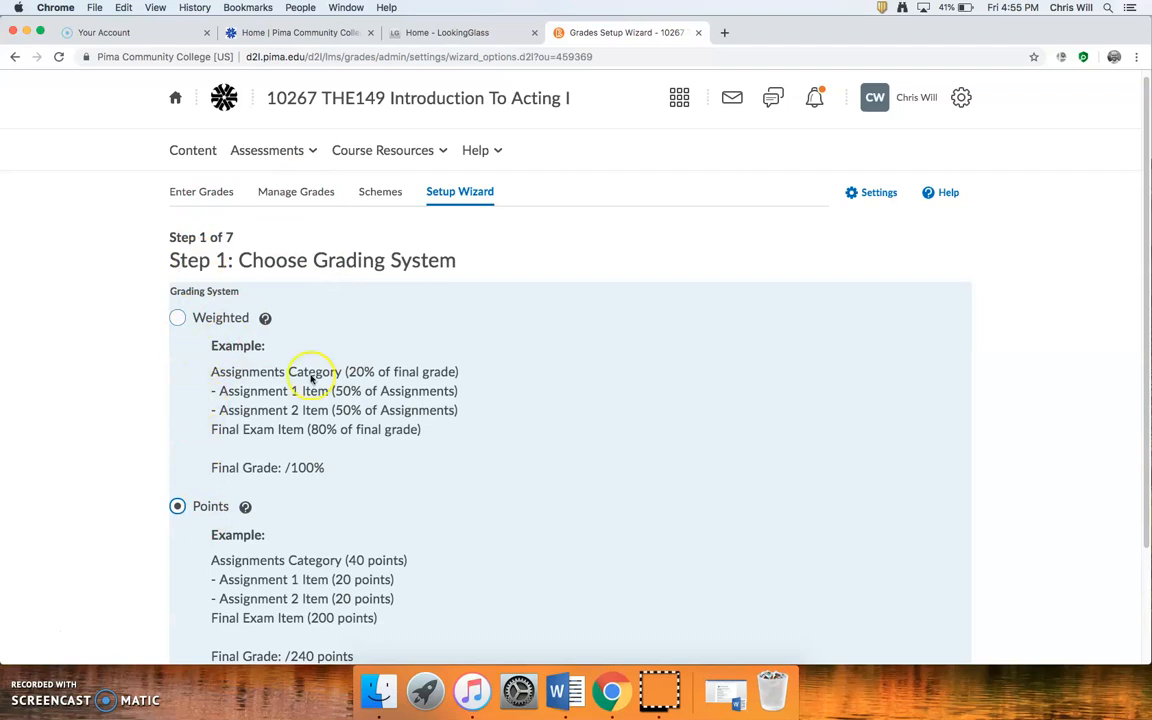
scroll(400, 430, down, 3)
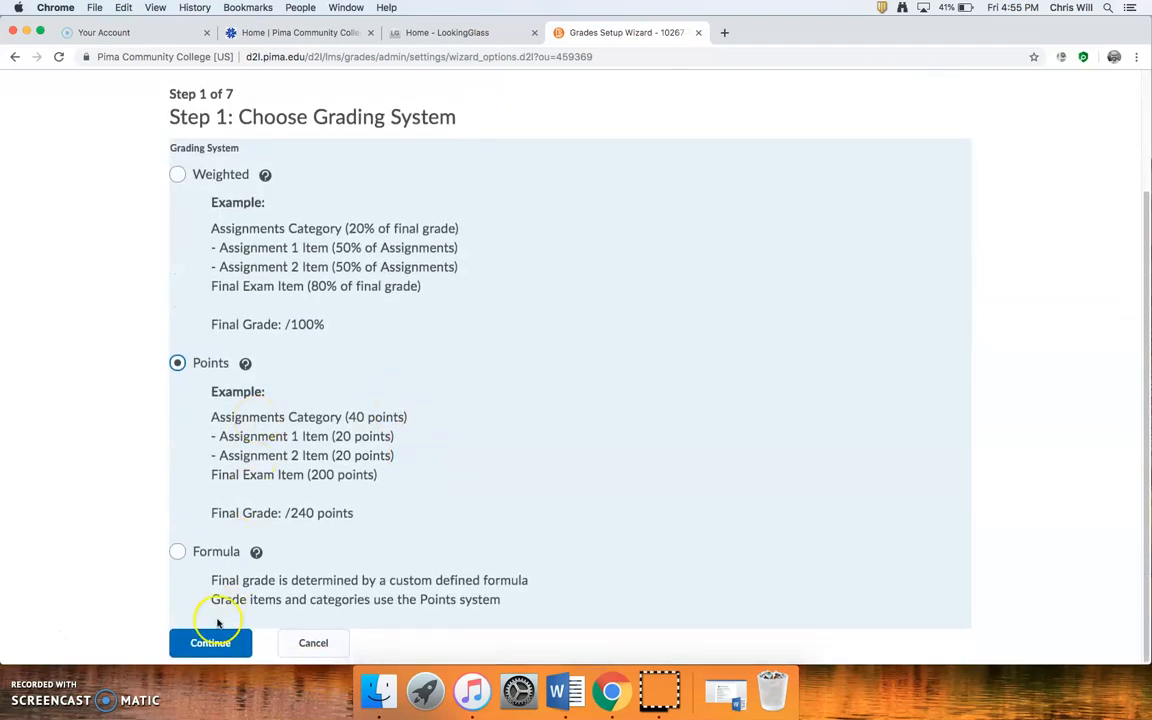
click(211, 643)
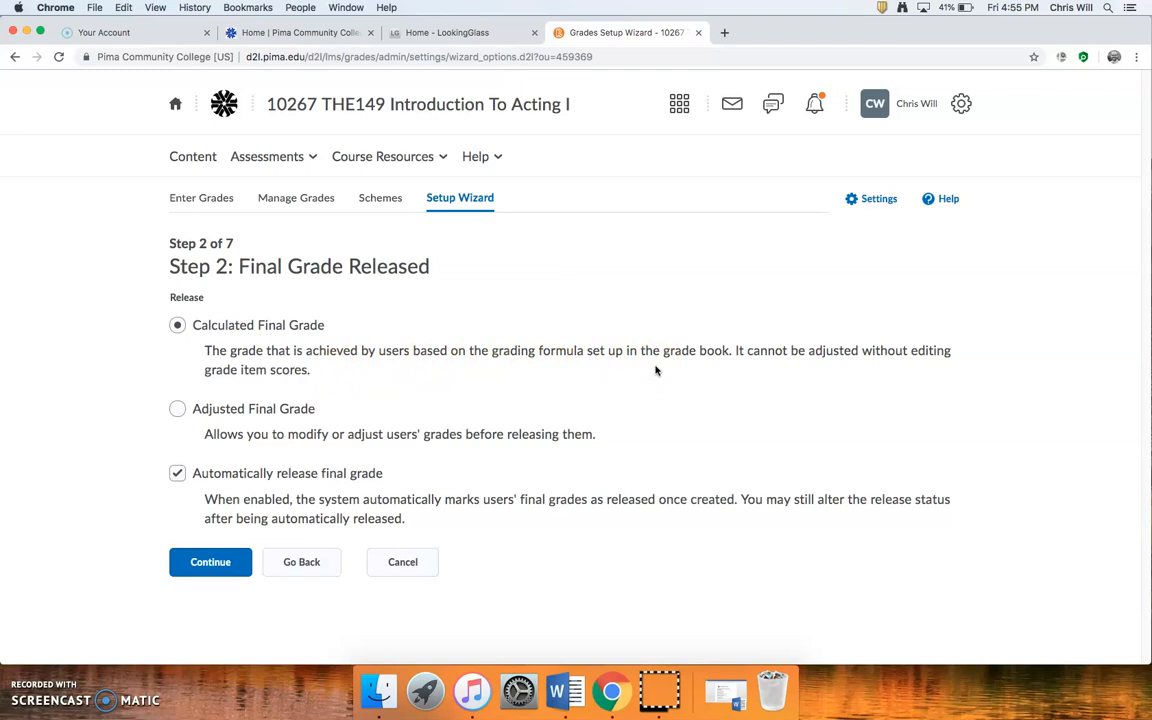
- Accept Calculated Final Grade, dropped ungraded items, the Percentage scheme and 2 decimal places, continuing to the student view display options
click(222, 565)
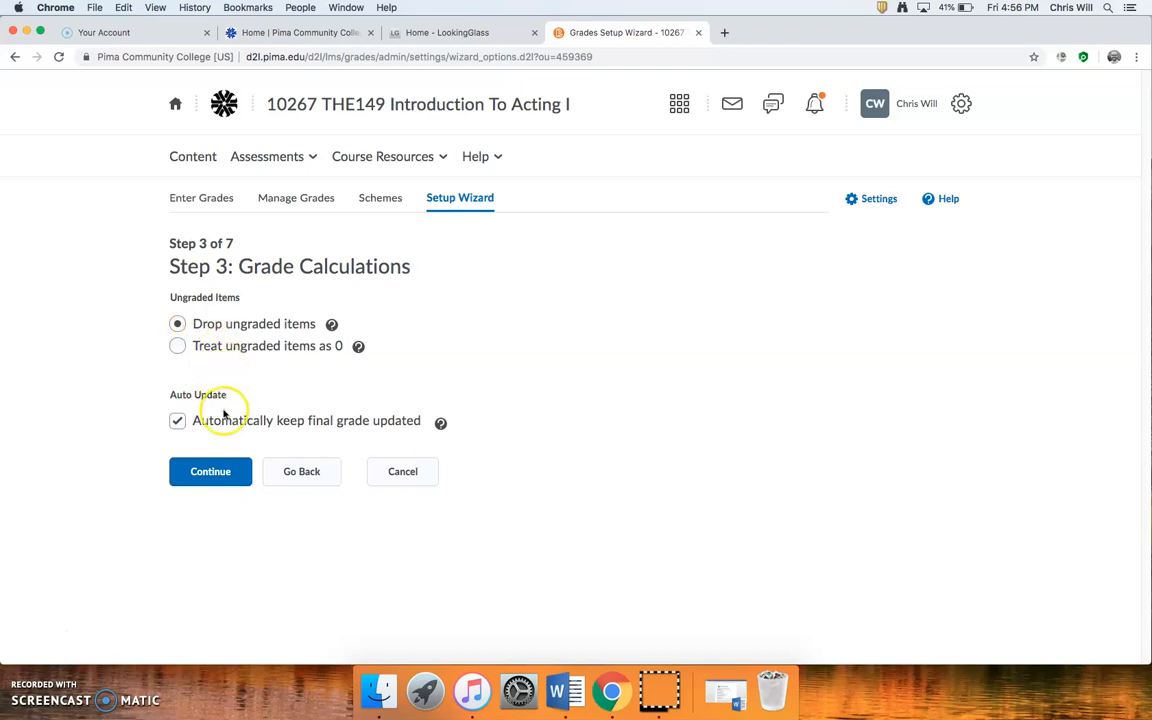
click(217, 471)
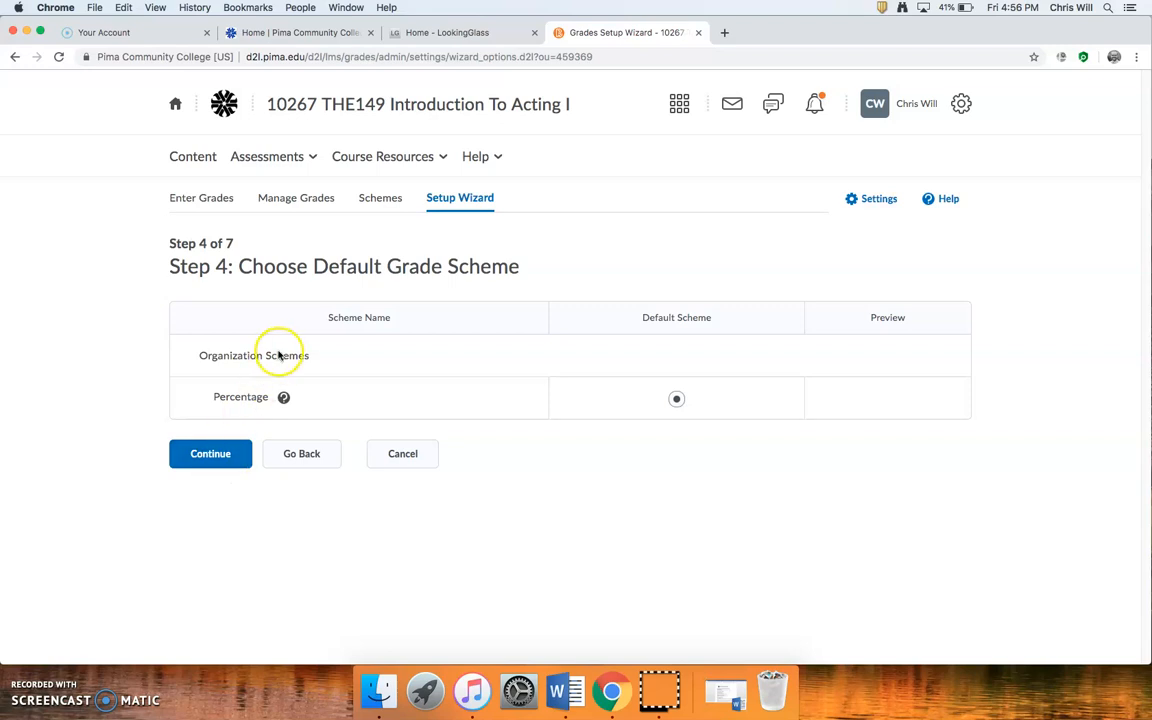
click(226, 455)
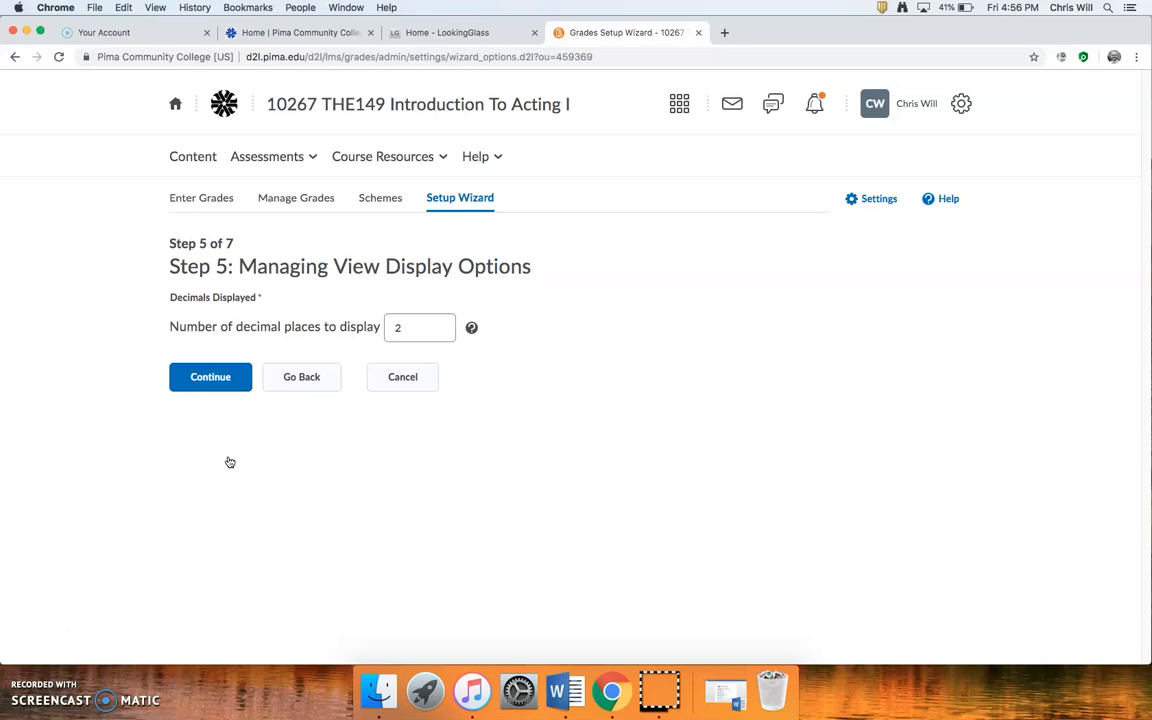
click(225, 384)
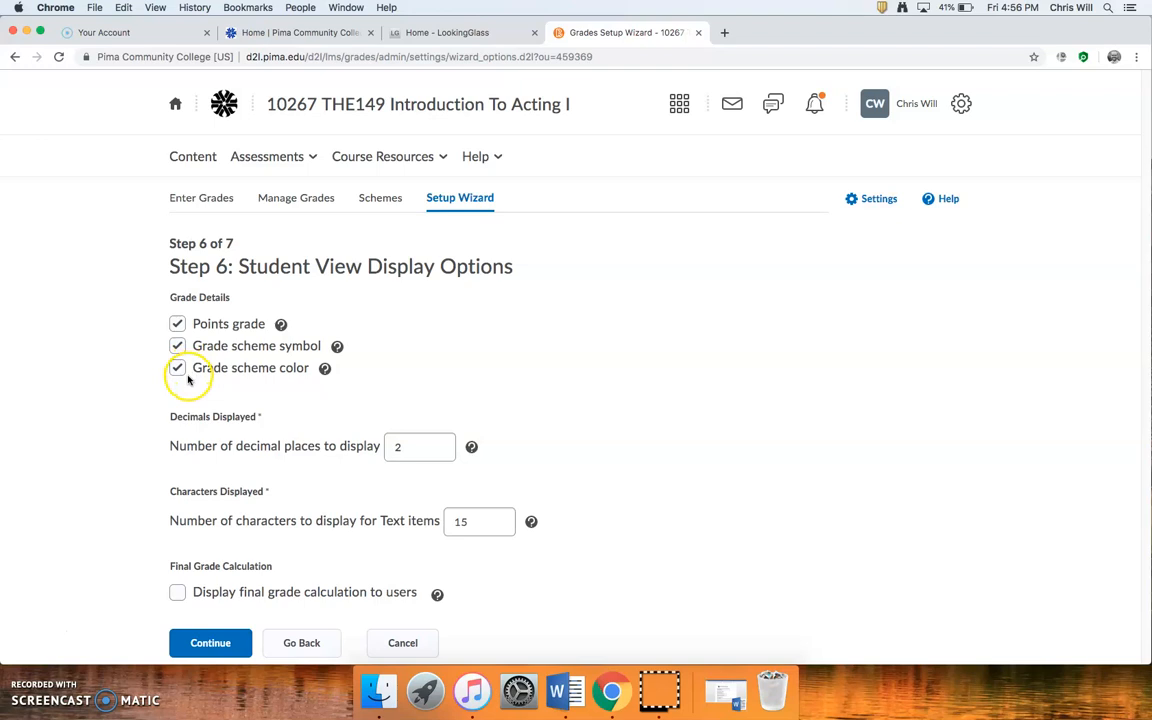
scroll(380, 559, down, 1)
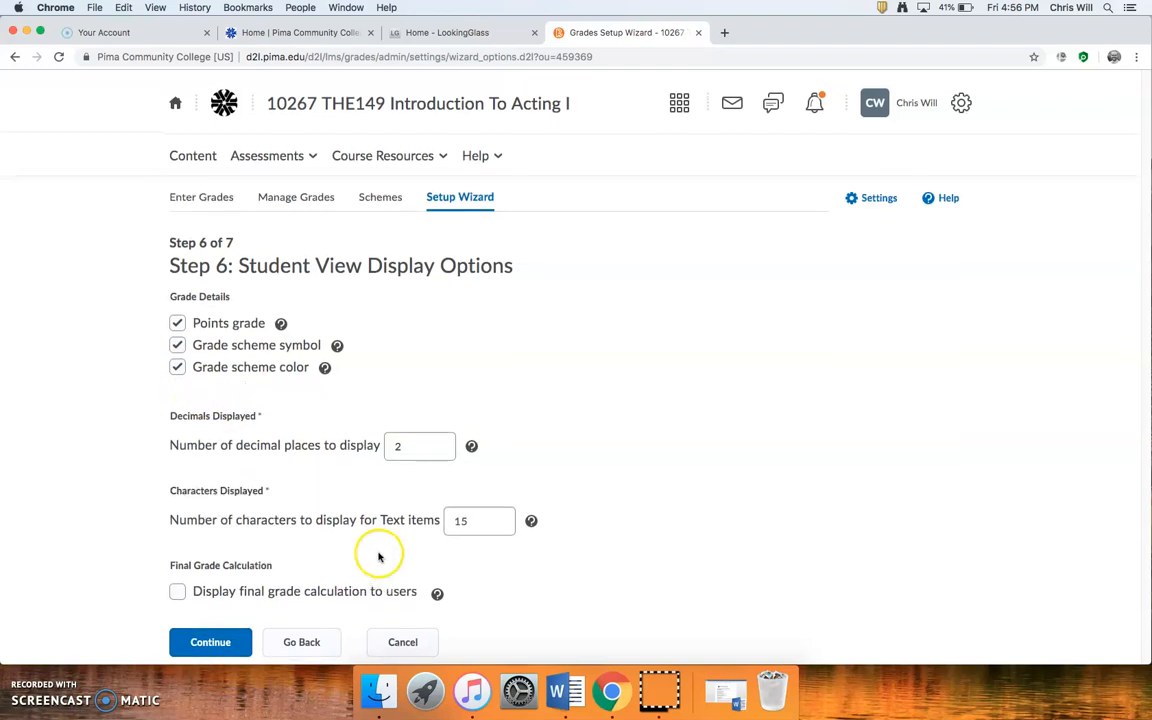
- Accept the default student view display options and finish the Grades Setup Wizard from its summary
click(222, 643)
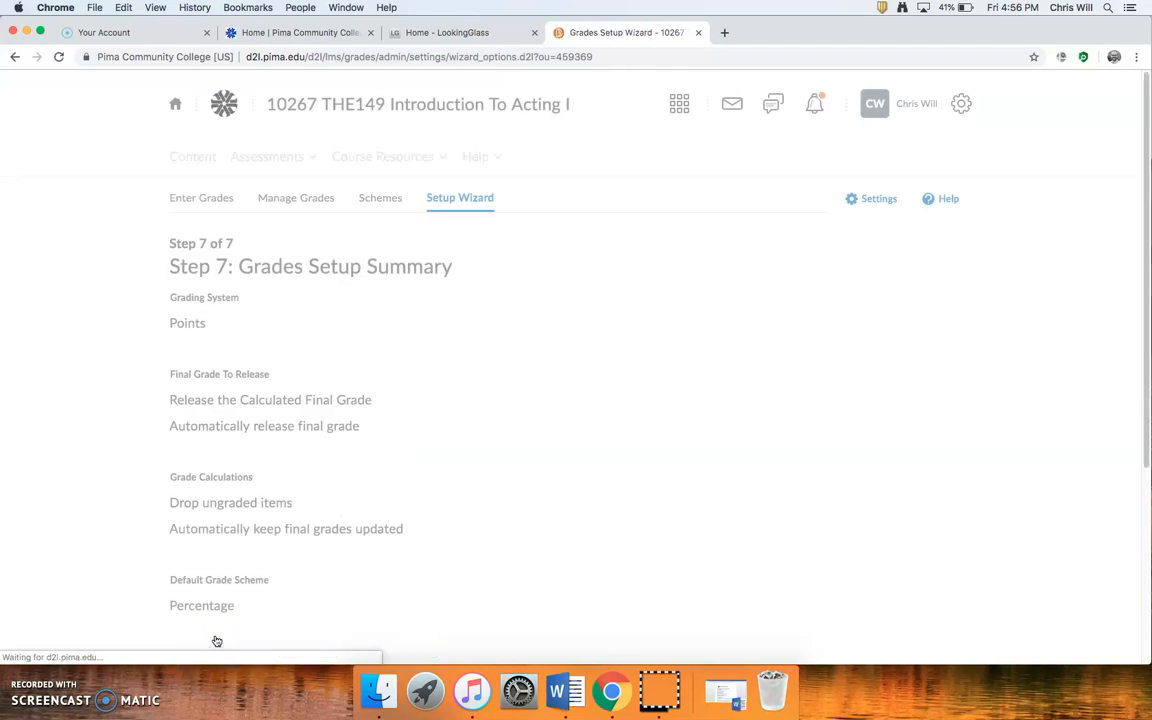
scroll(430, 440, down, 5)
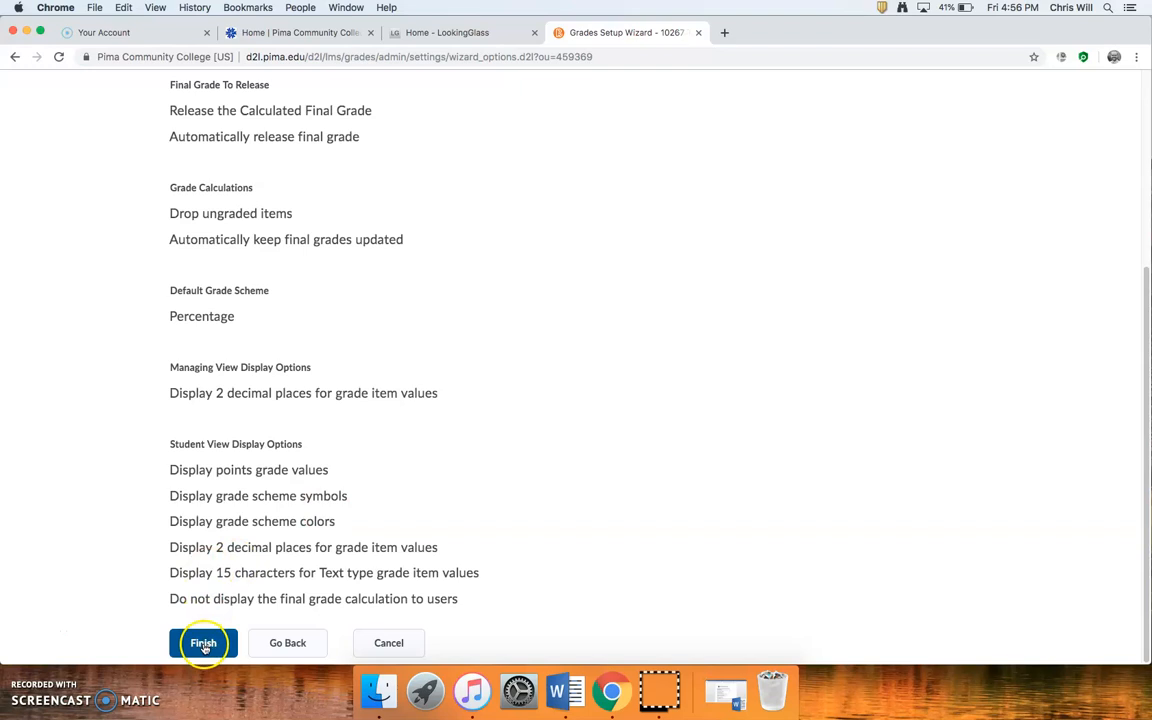
click(204, 644)
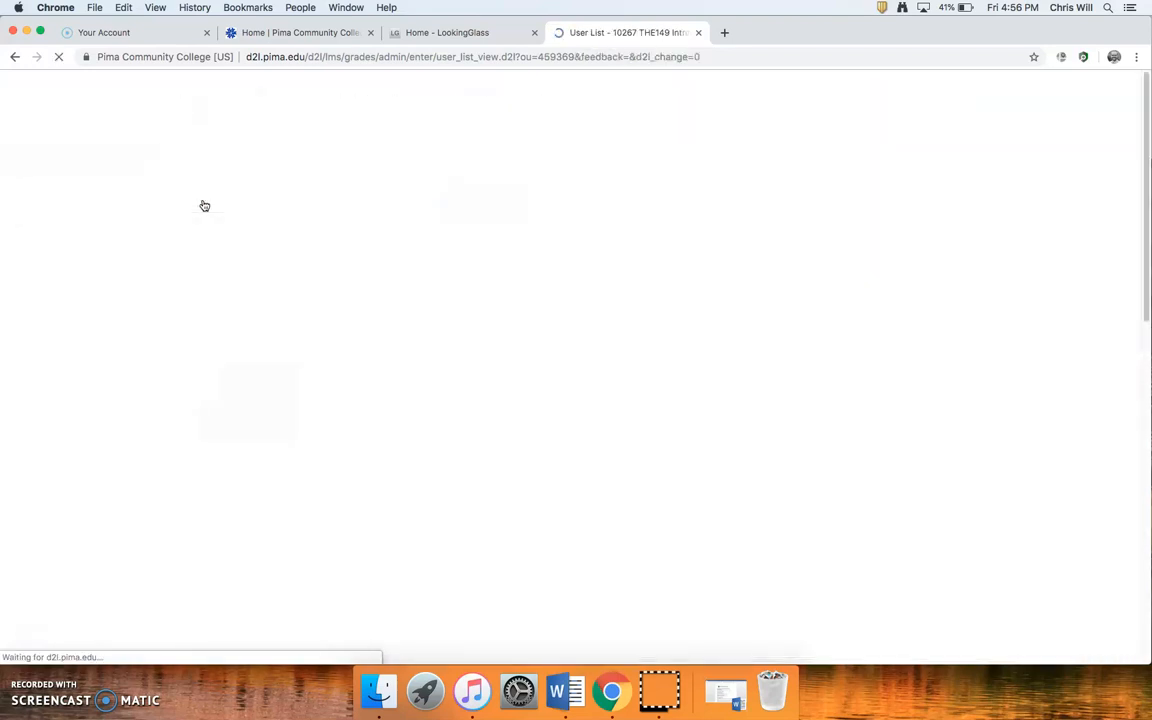
- Examine the student list and its Final Calculated Grade and Final Adjusted Grade columns in Enter Grades
scroll(338, 483, down, 3)
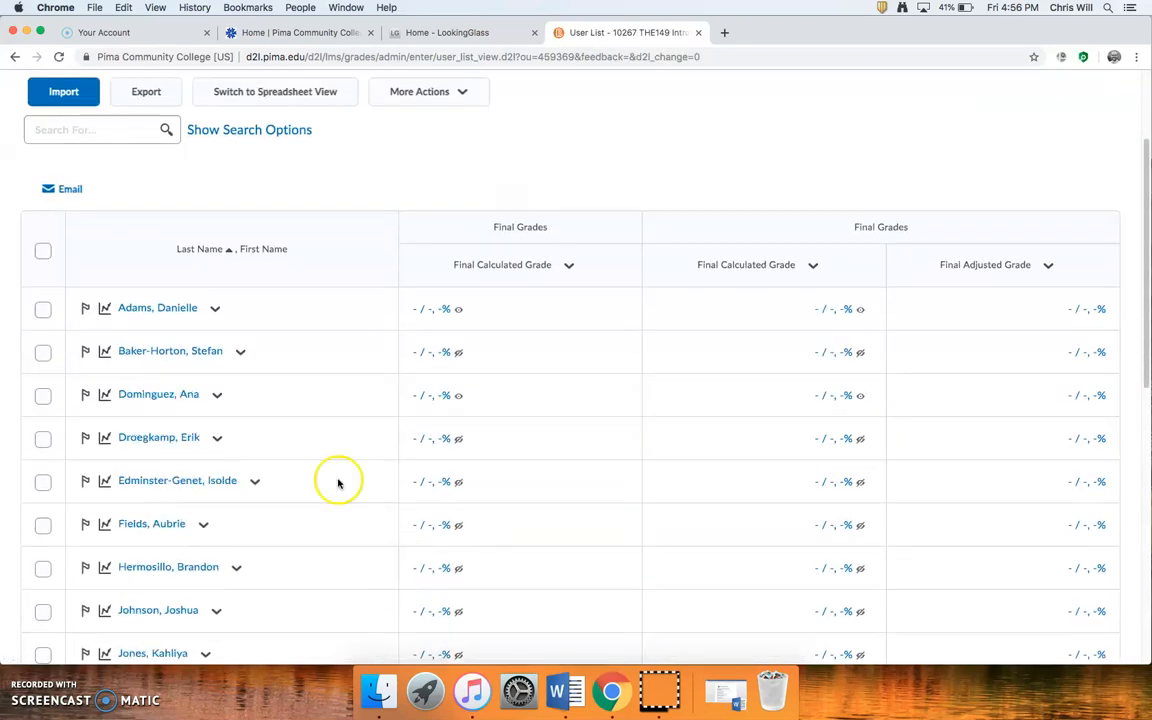
scroll(188, 548, down, 12)
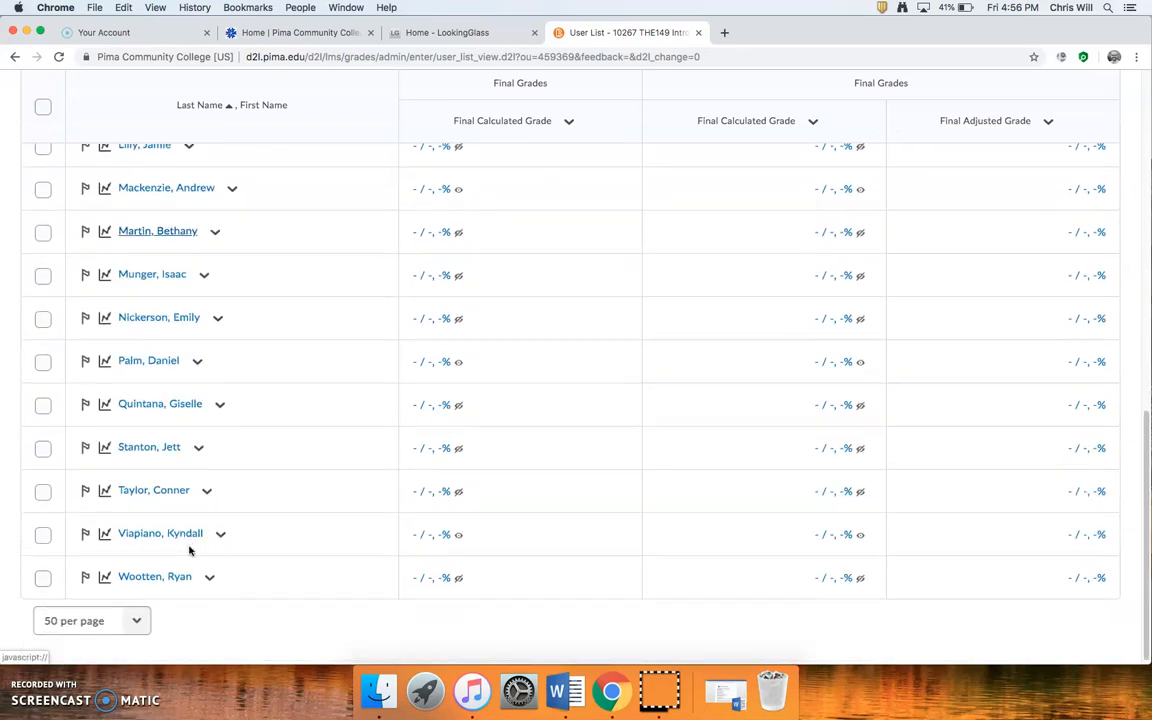
scroll(189, 549, up, 5)
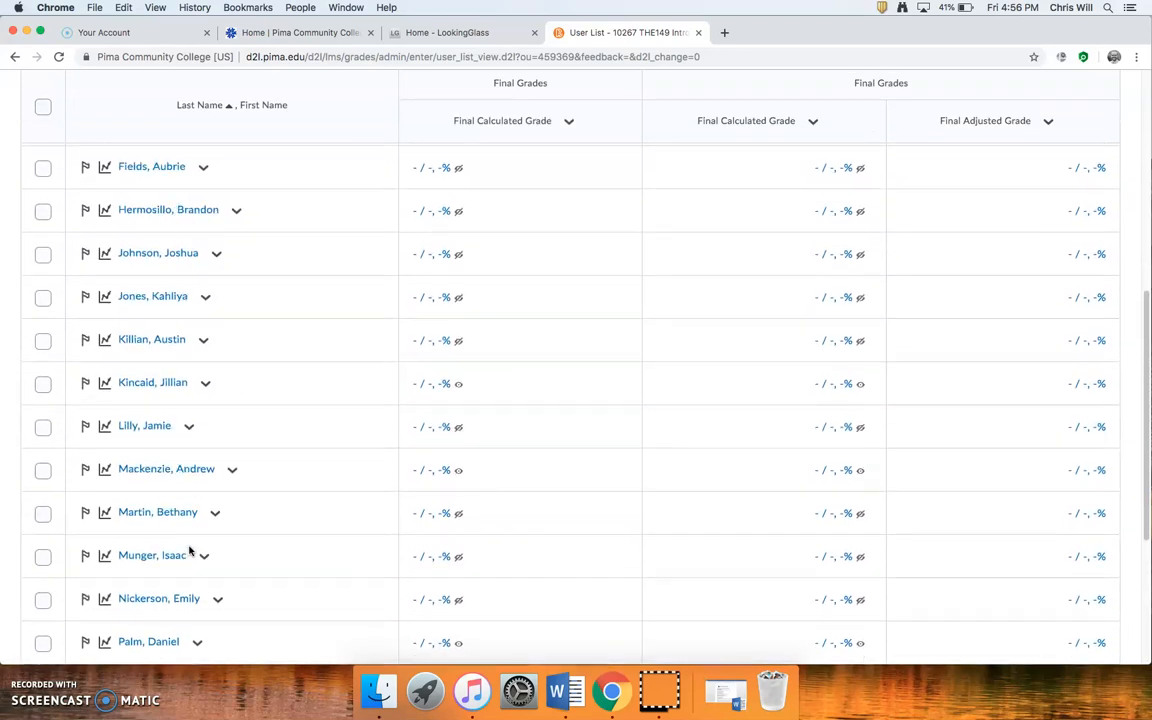
scroll(189, 549, up, 6)
scroll(189, 549, up, 3)
scroll(189, 549, down, 5)
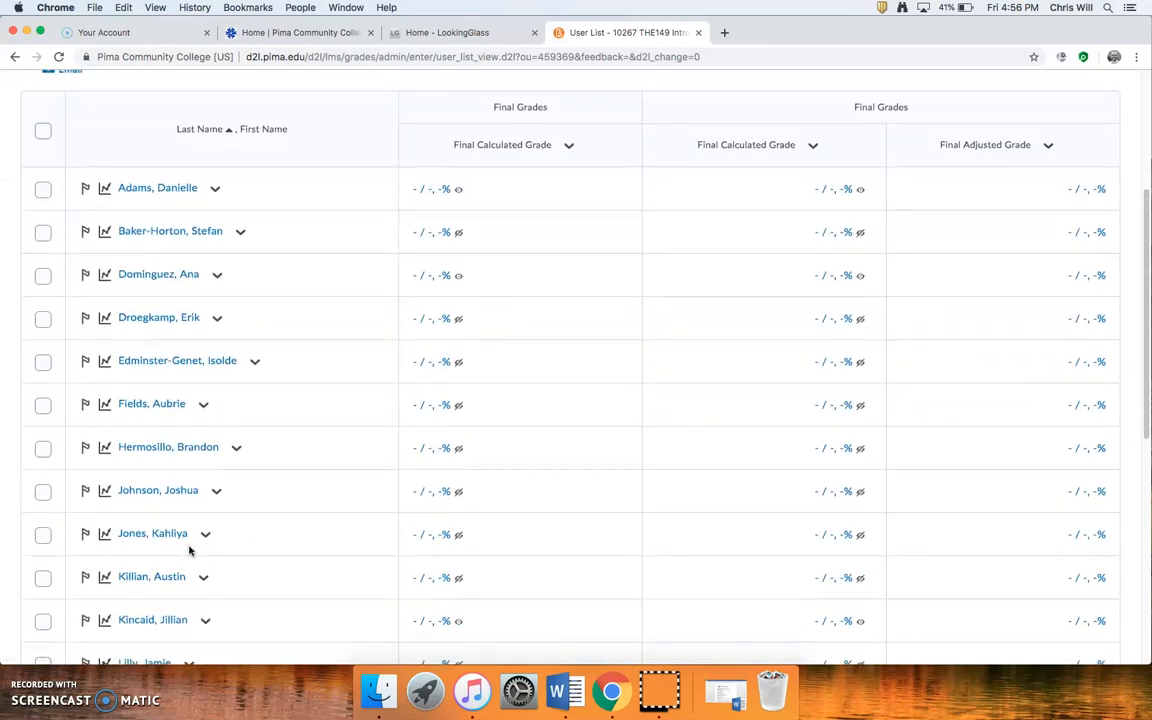
scroll(701, 405, up, 1)
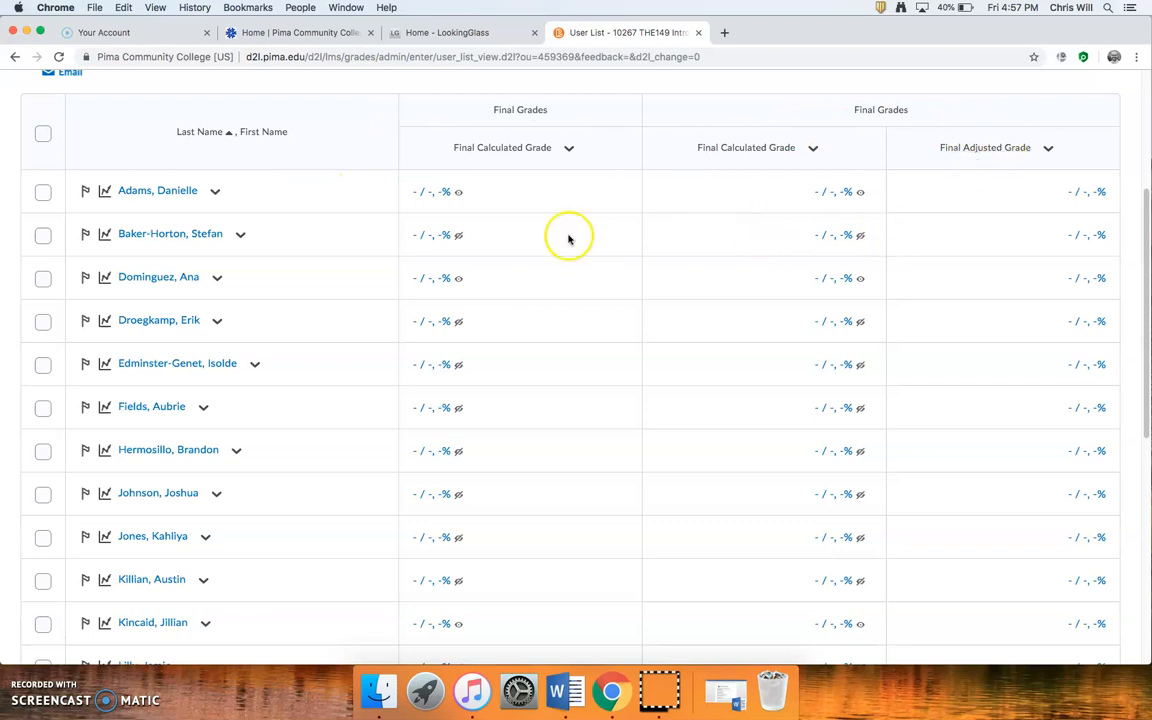
scroll(568, 237, up, 5)
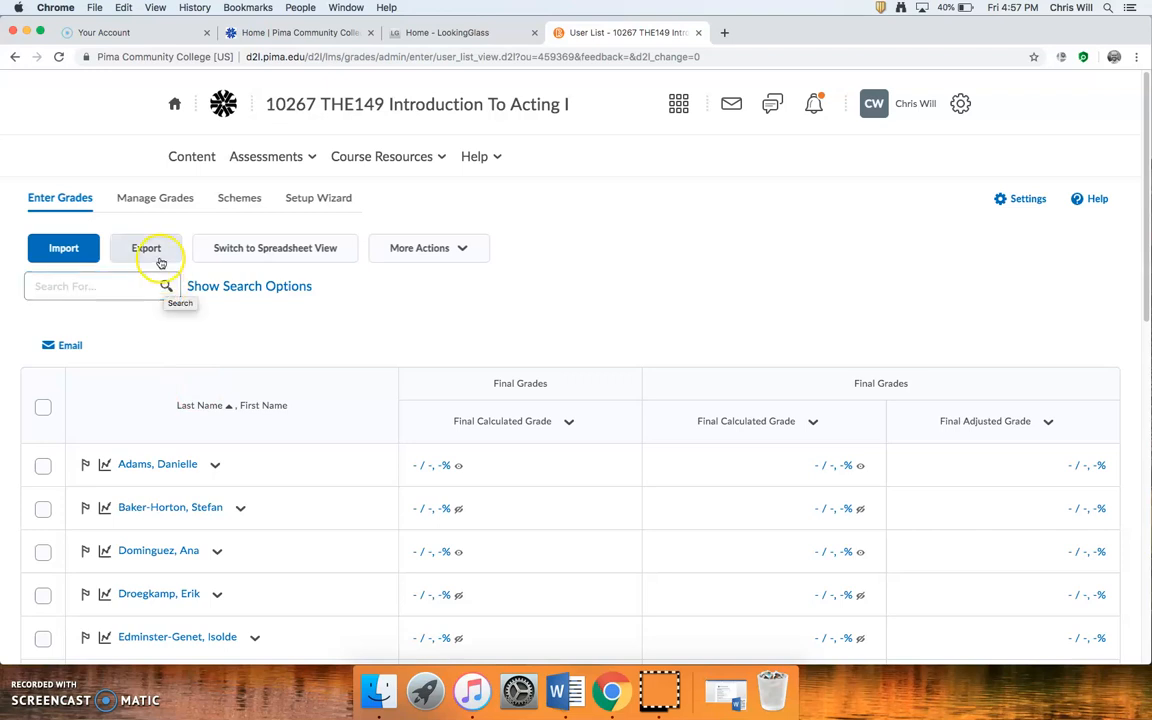
- Go to the course's Assignments area and start a new assignment
click(274, 160)
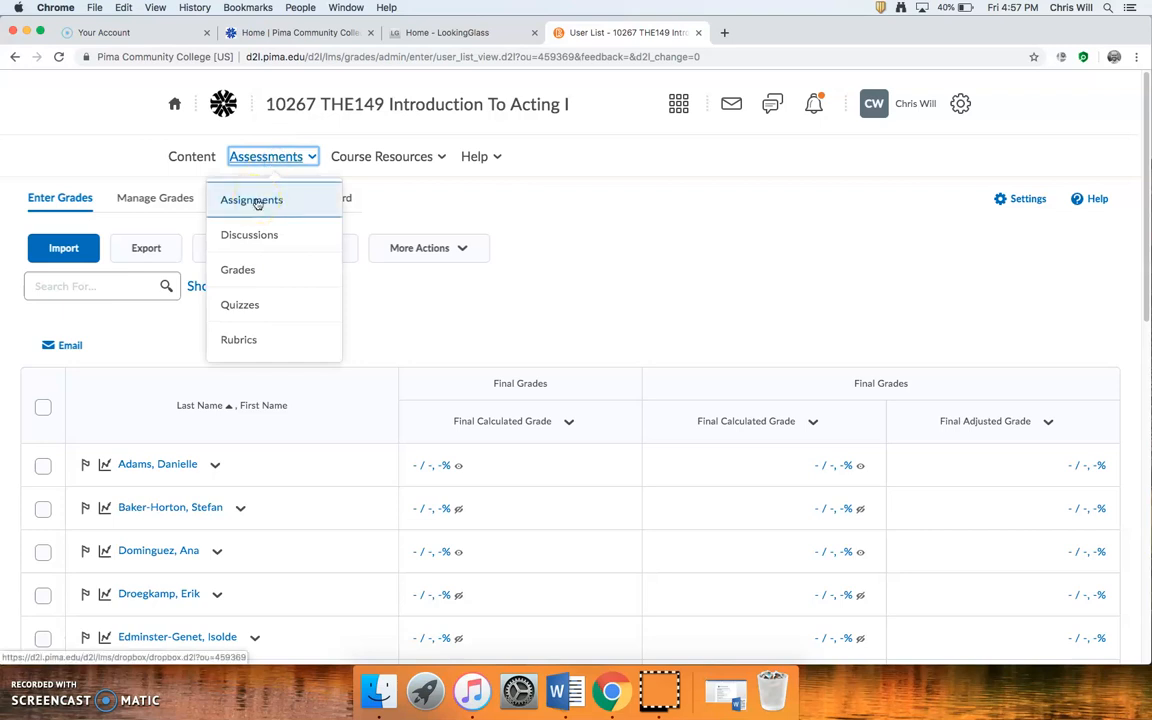
click(257, 202)
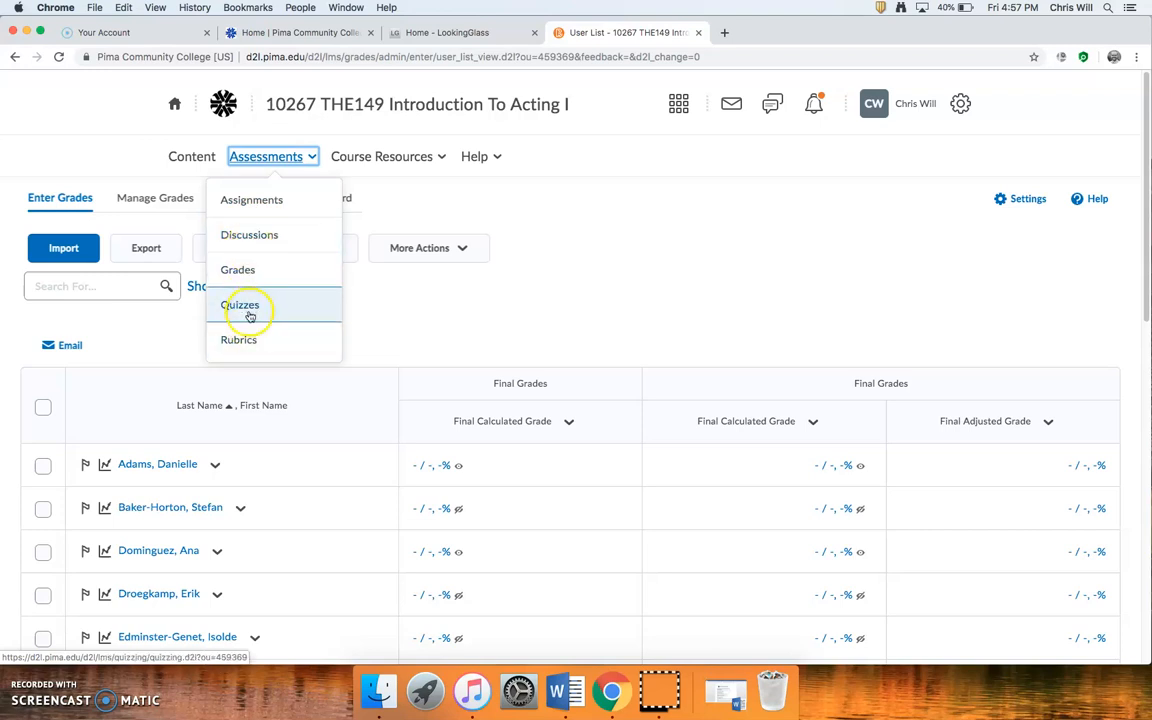
click(257, 201)
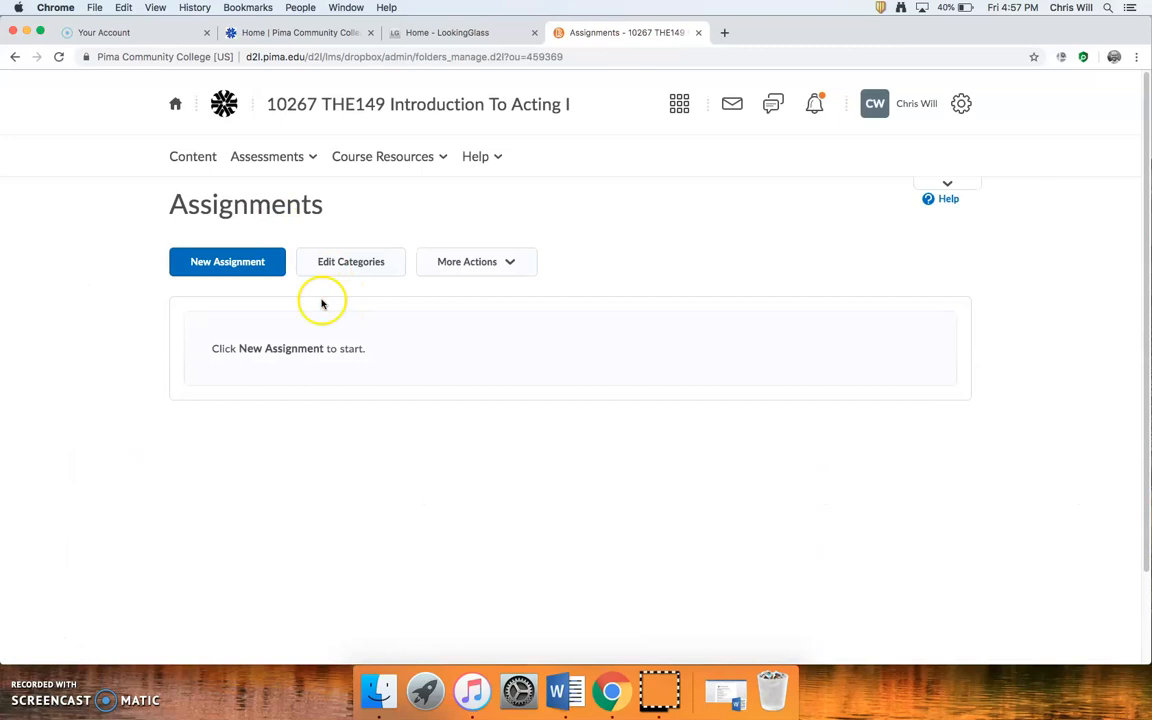
click(251, 268)
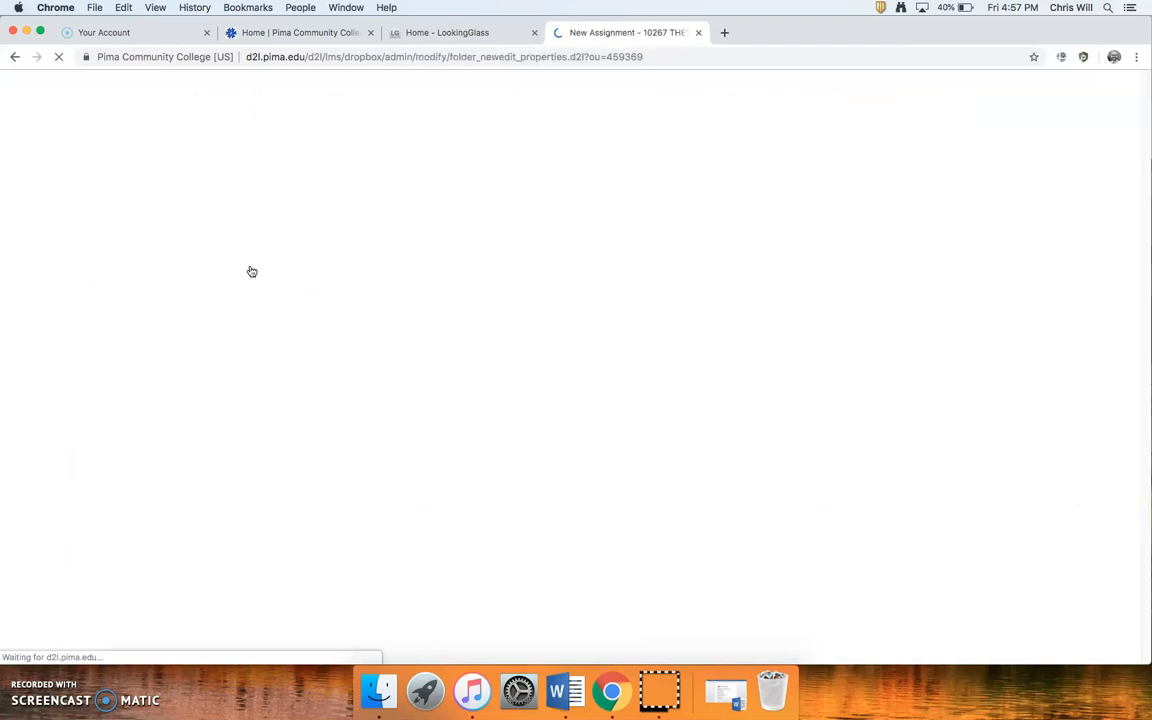
- Name the assignment "New One" and enter "Type what it is." as its instructions
click(268, 350)
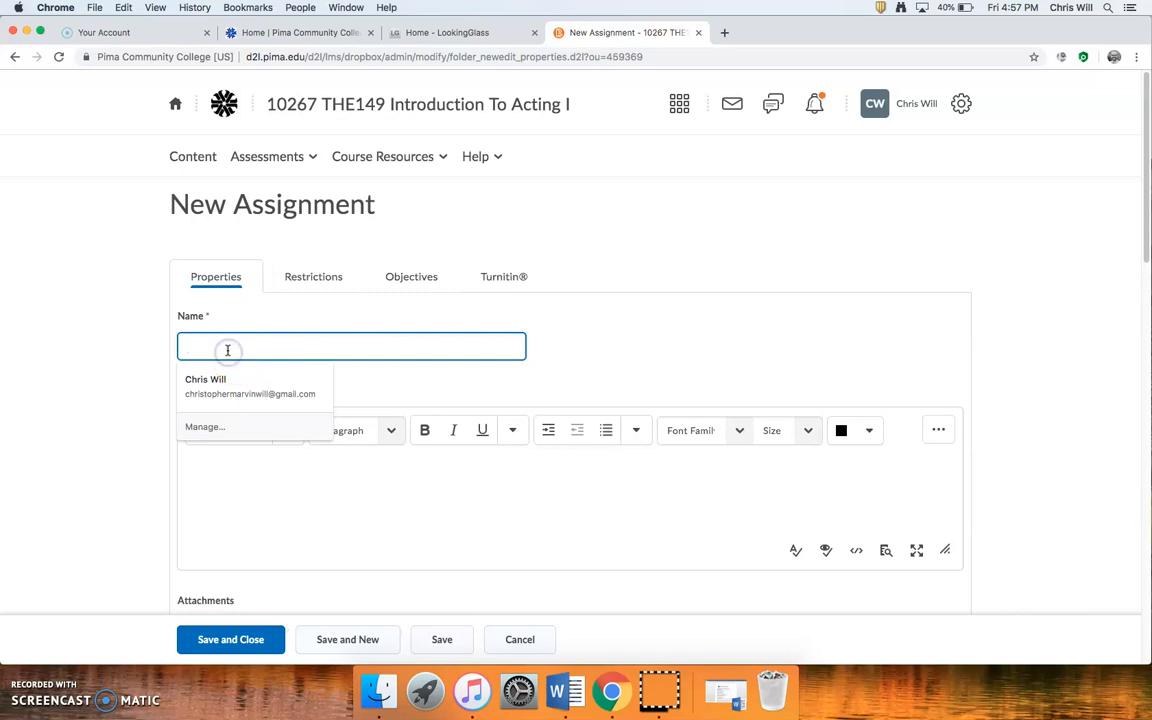
text(New O)
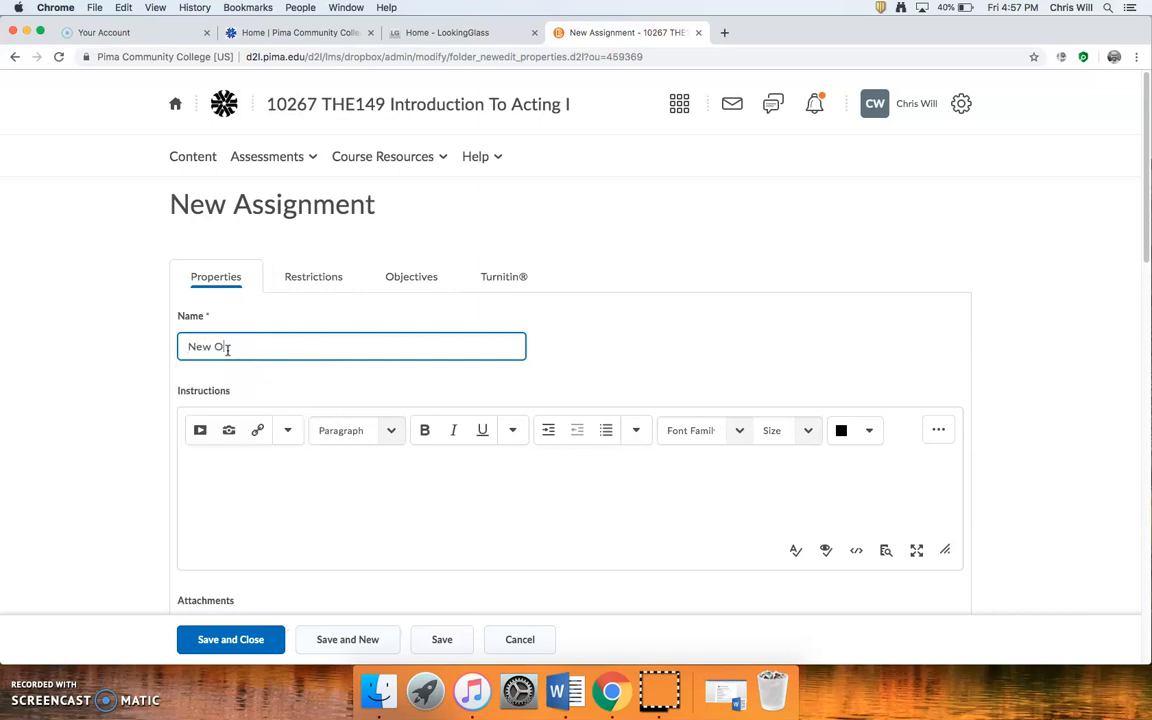
scroll(432, 444, down, 1)
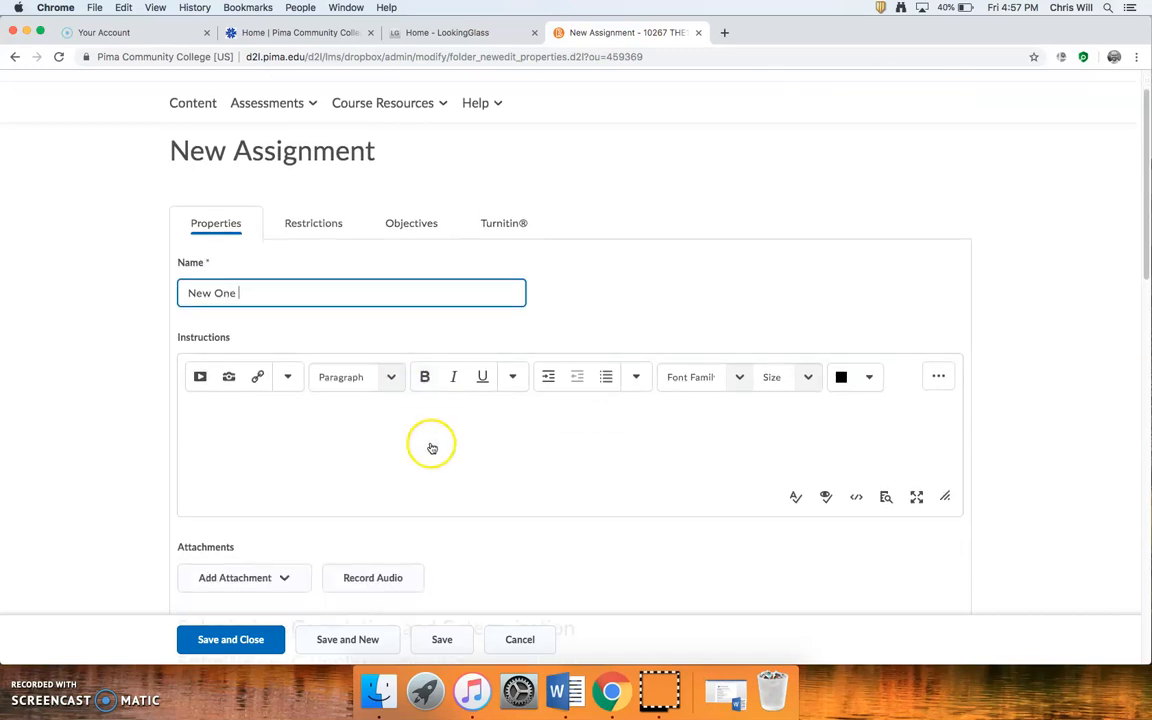
click(250, 405)
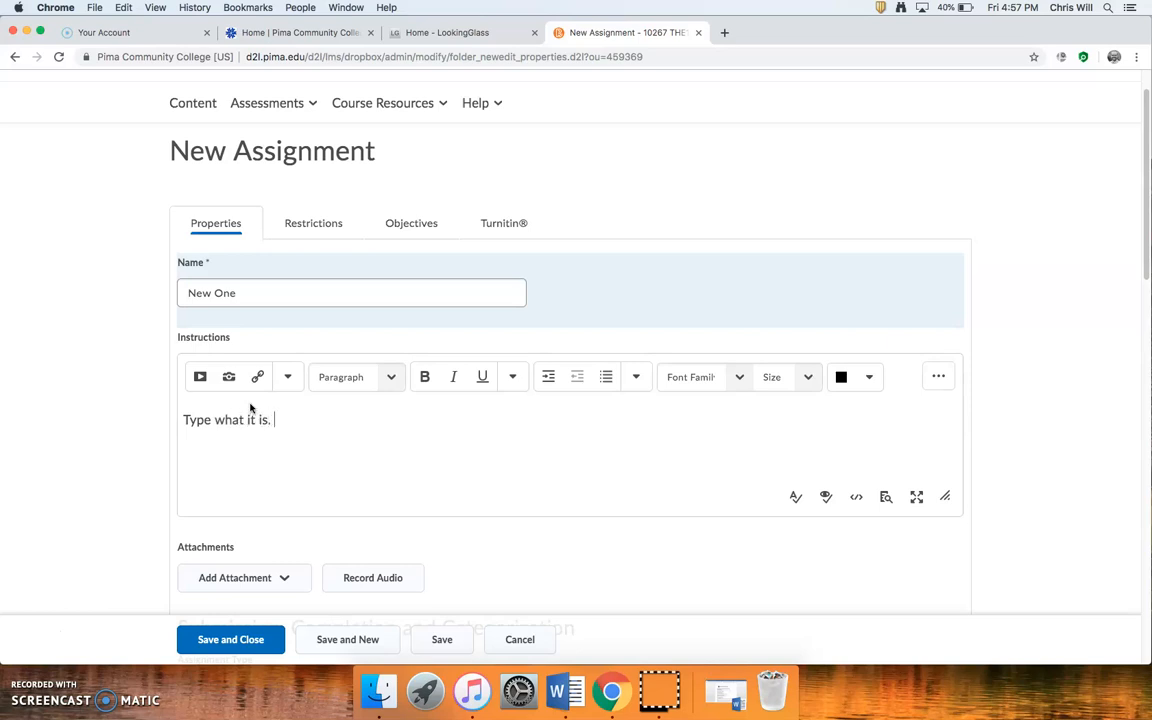
scroll(463, 445, down, 10)
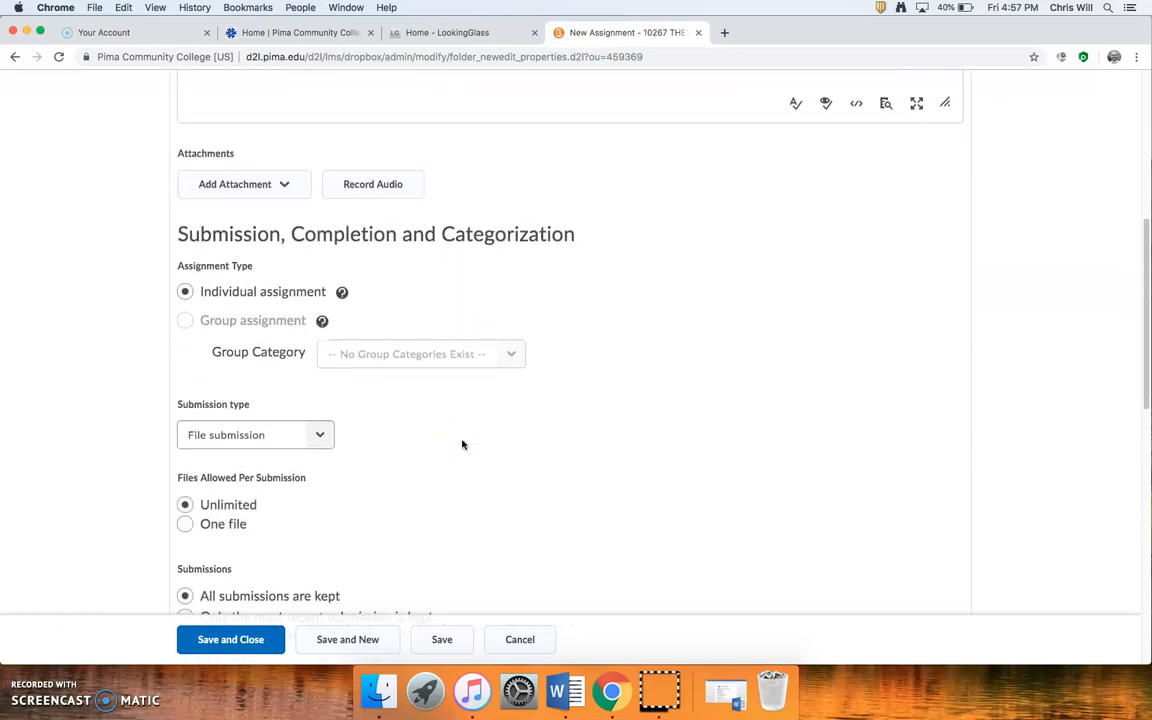
scroll(463, 444, up, 7)
click(340, 440)
scroll(336, 442, up, 4)
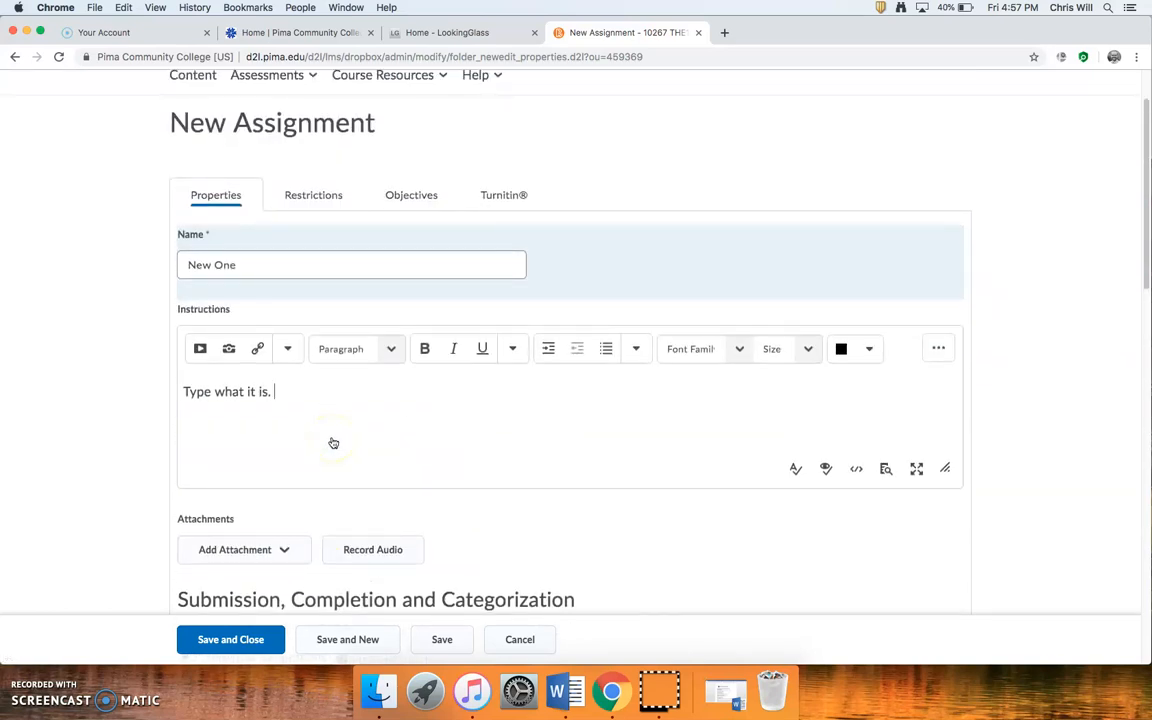
scroll(333, 442, down, 1)
scroll(333, 442, up, 2)
- Set the assignment's submission type to Text submission
scroll(333, 442, down, 6)
scroll(333, 442, down, 3)
click(306, 320)
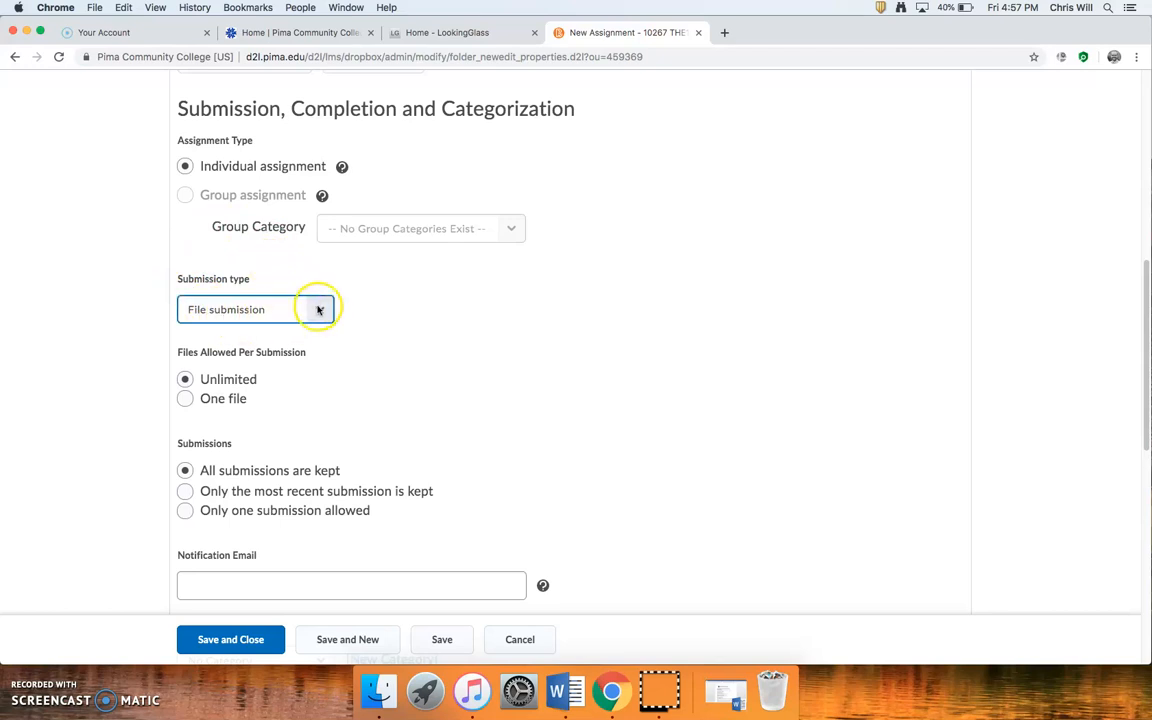
click(318, 310)
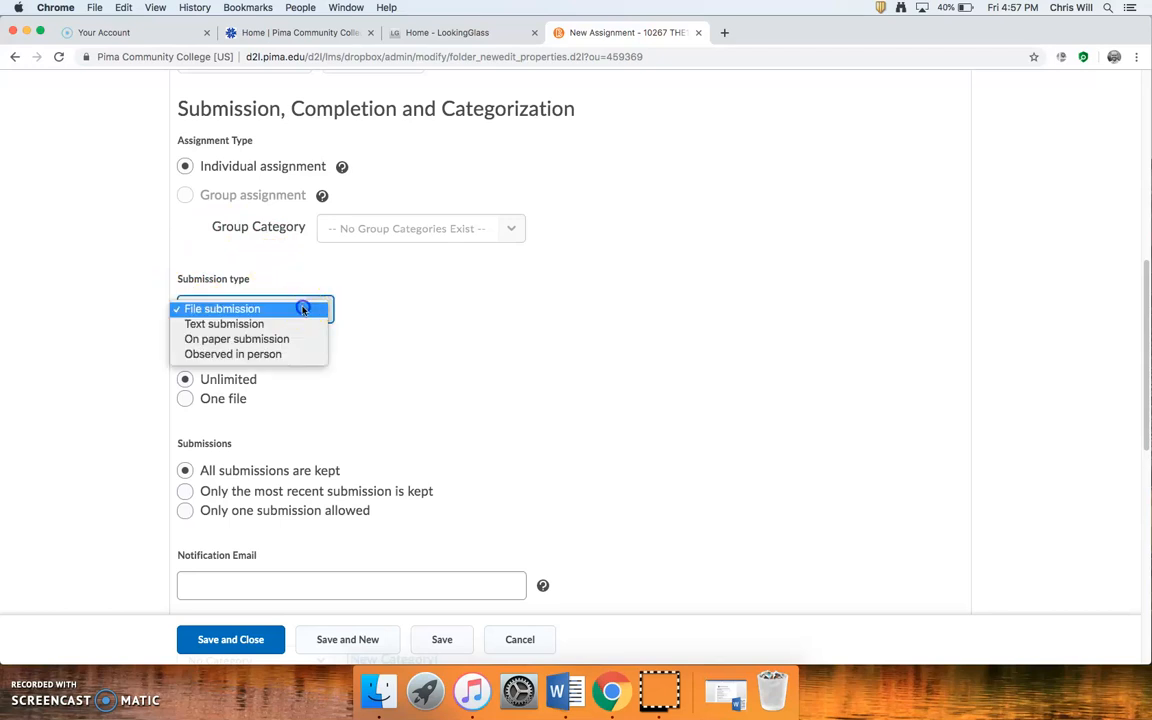
click(303, 310)
scroll(316, 275, up, 1)
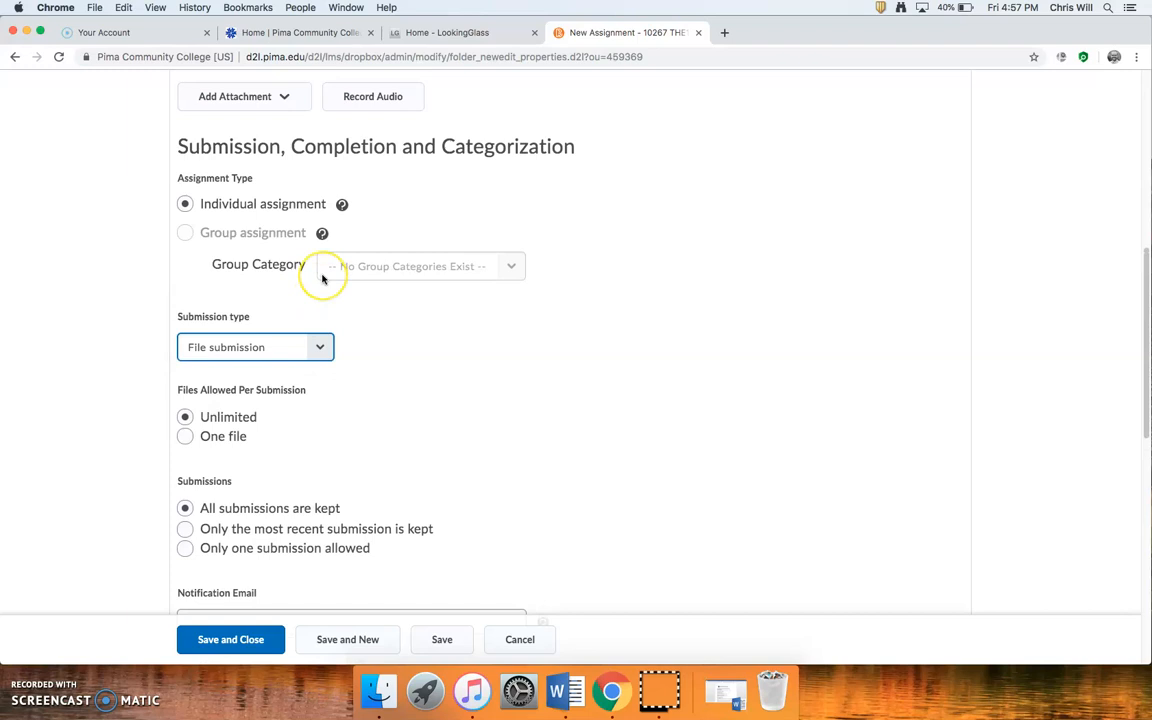
scroll(322, 279, down, 1)
click(321, 307)
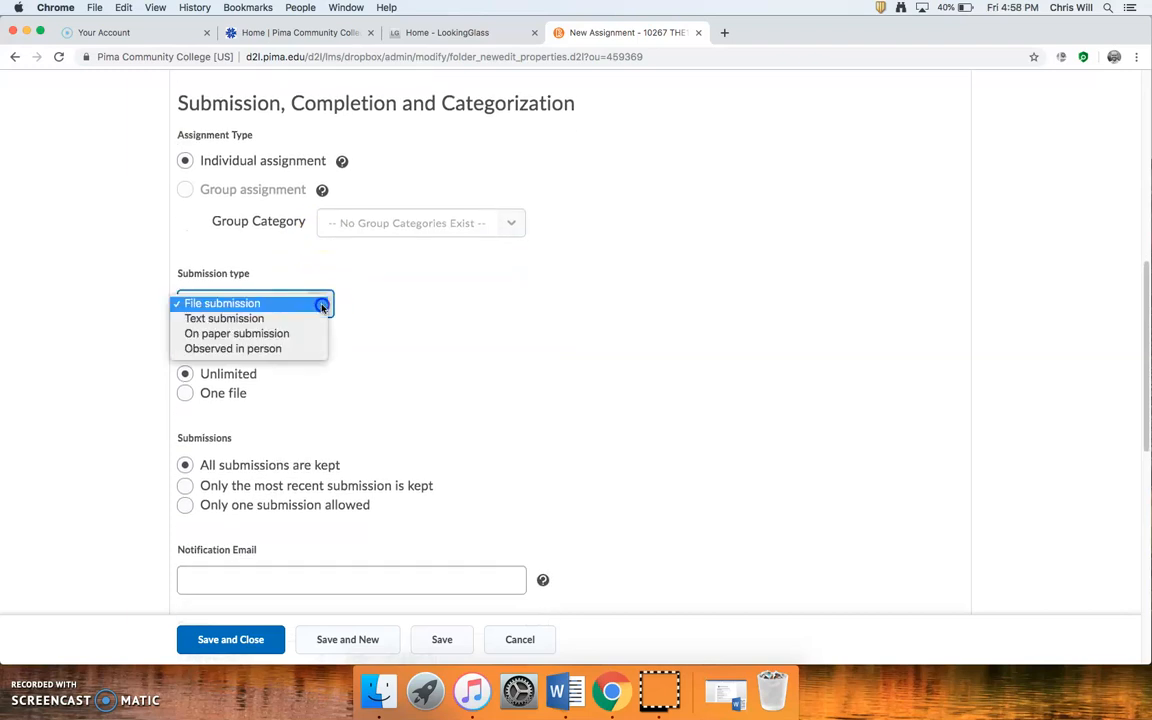
click(269, 319)
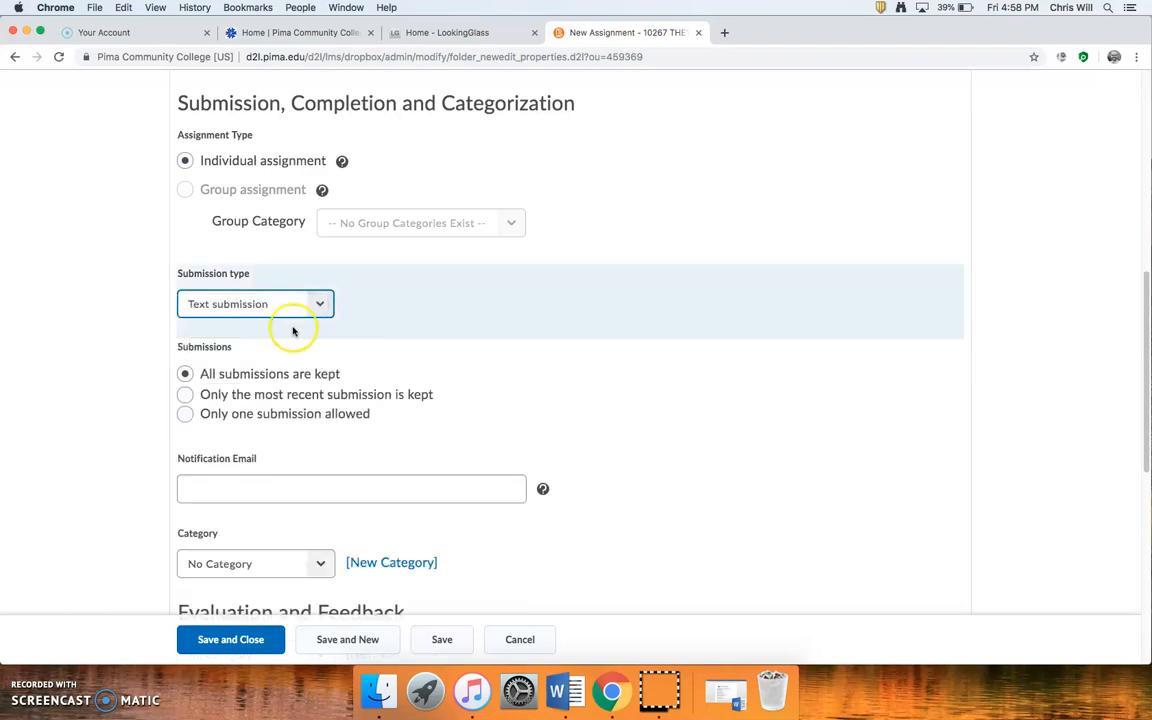
- Create a new assignment submission category named "New One" for this assignment
scroll(431, 353, up, 5)
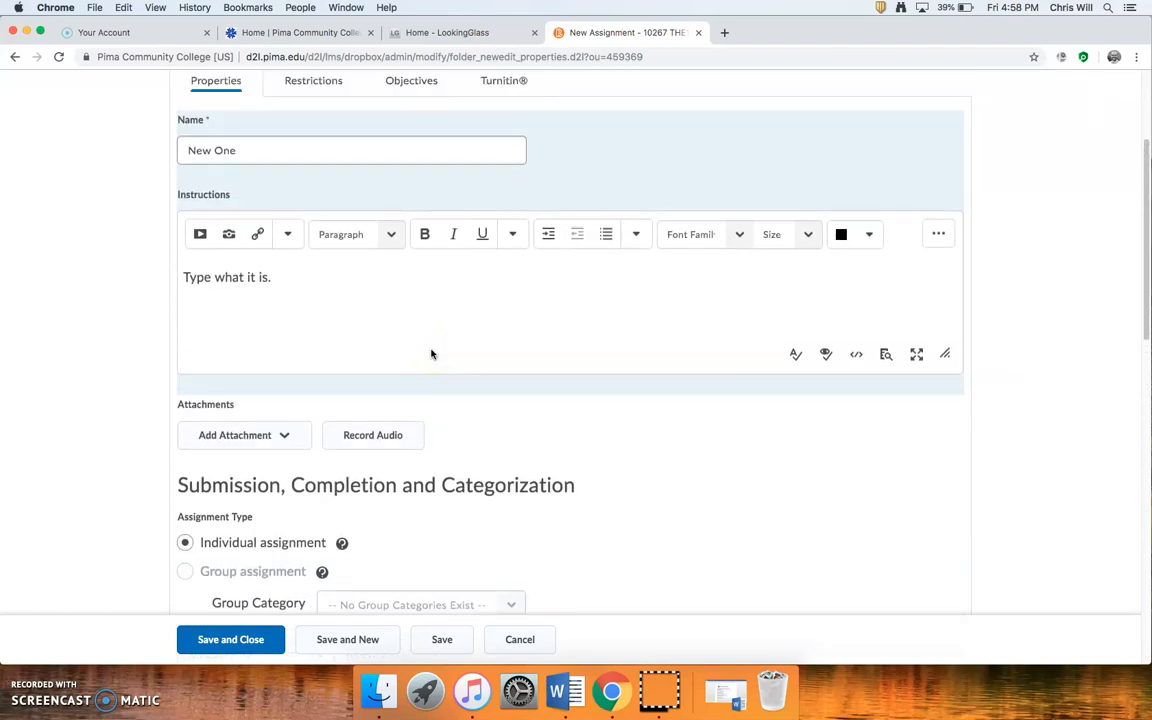
scroll(431, 353, up, 1)
scroll(431, 353, down, 5)
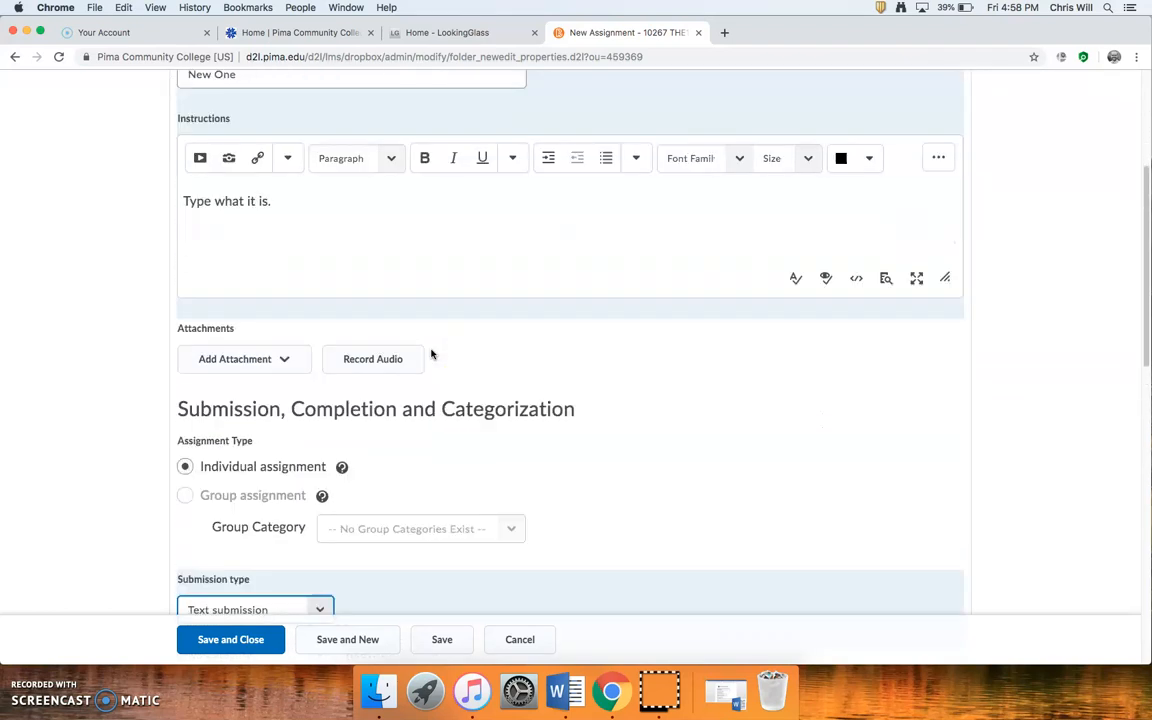
scroll(431, 353, down, 4)
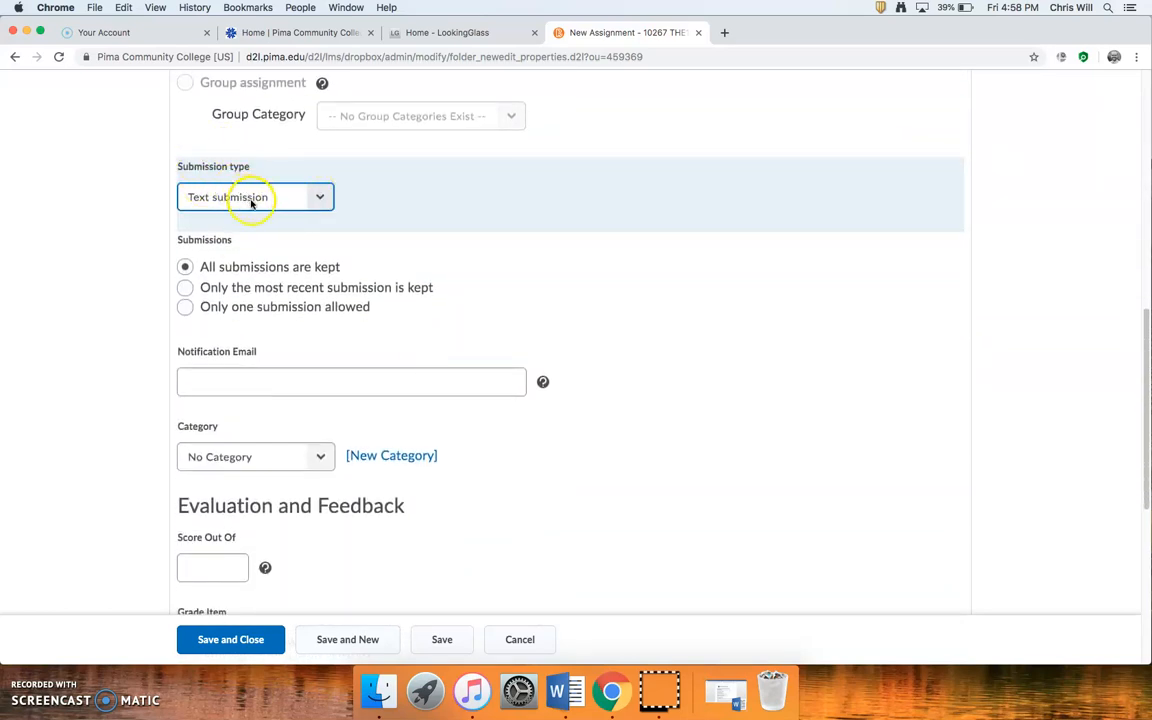
scroll(470, 450, down, 2)
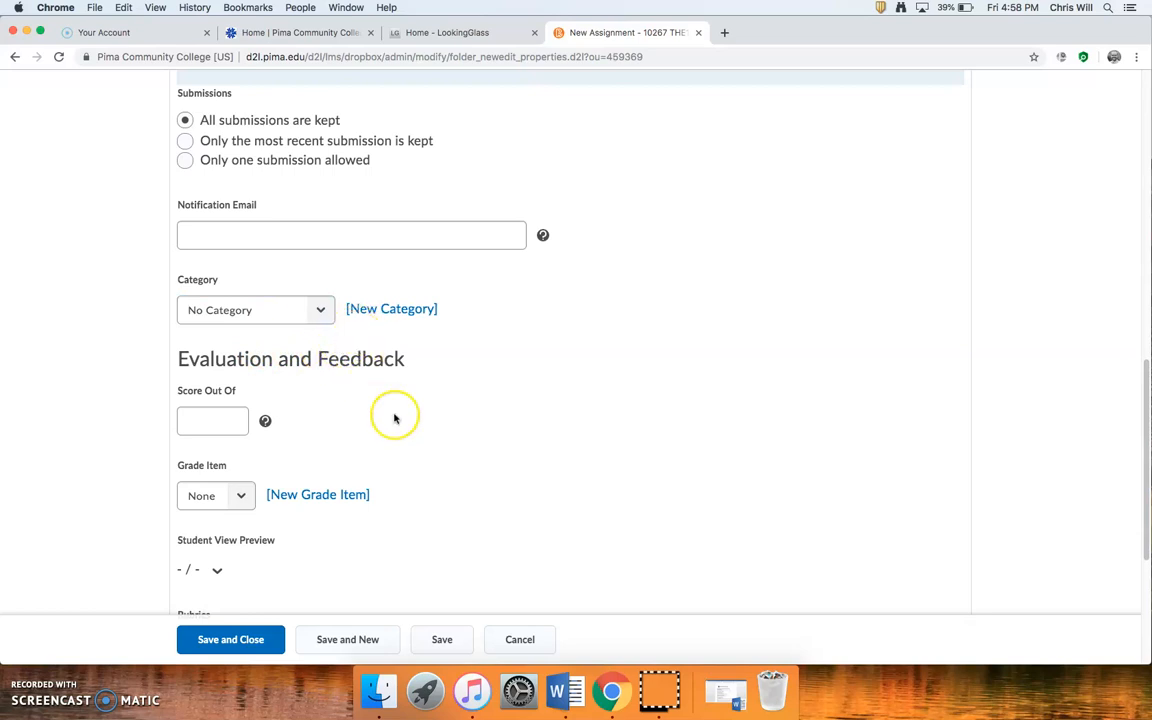
scroll(391, 414, down, 1)
scroll(391, 414, up, 1)
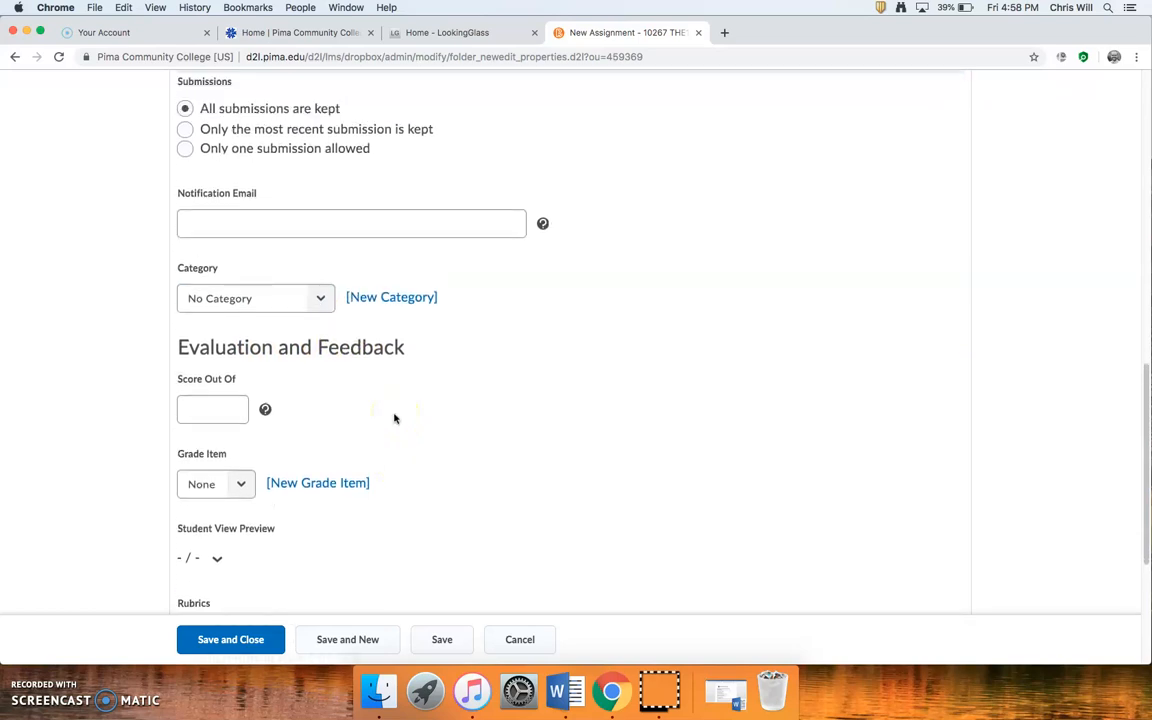
click(321, 297)
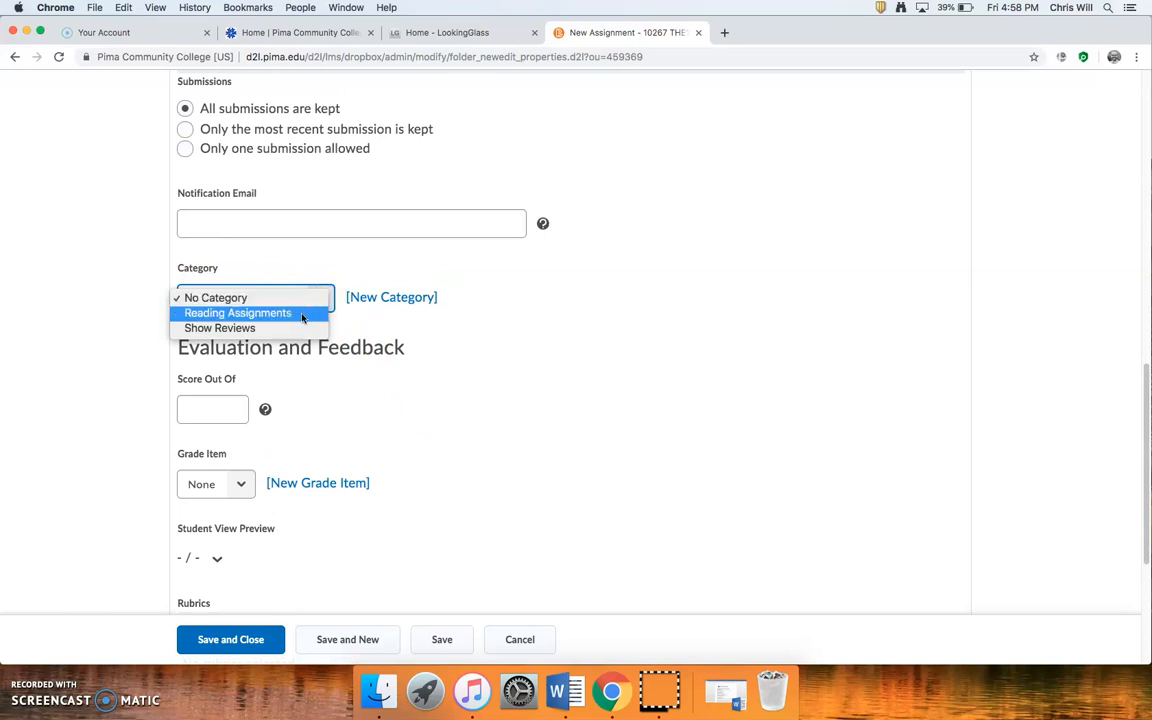
click(258, 296)
click(370, 299)
click(505, 216)
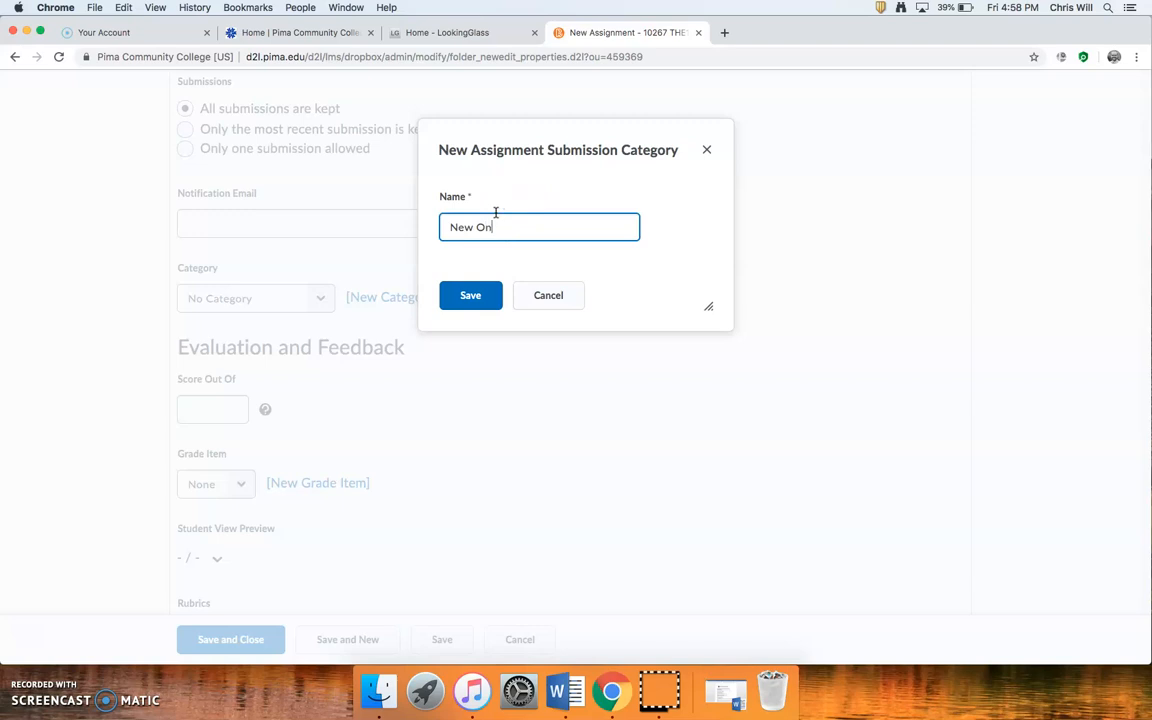
click(463, 297)
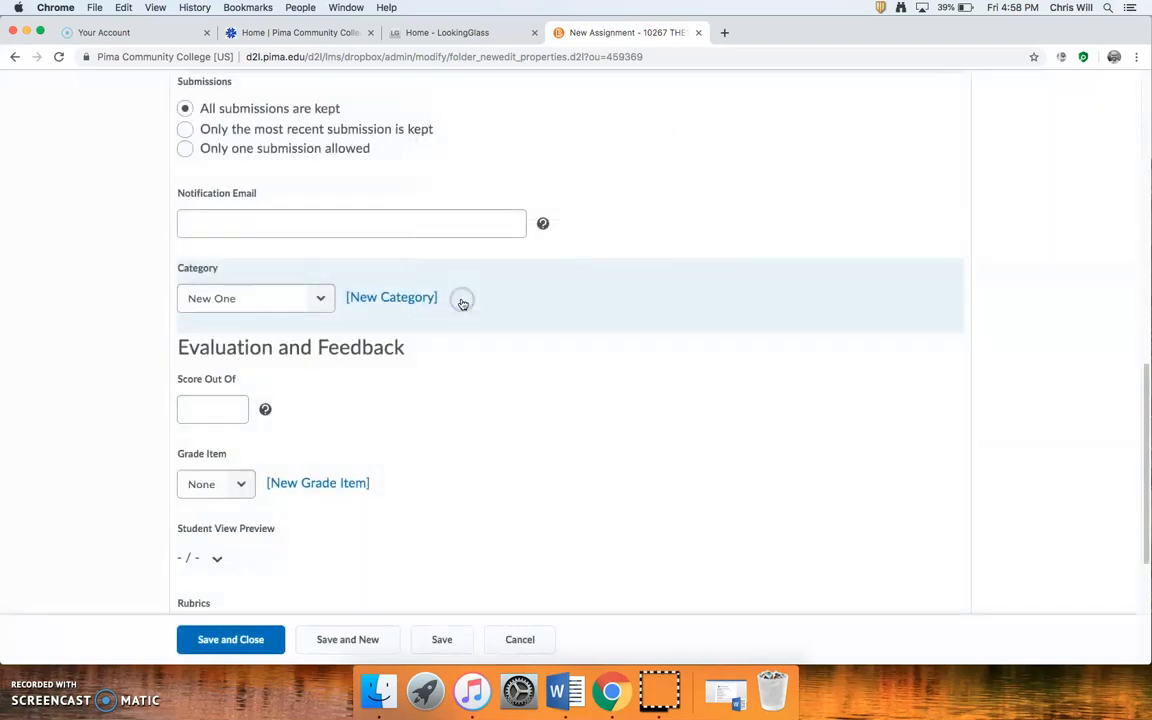
- Set the assignment's Score Out Of value to 100 under Evaluation and Feedback
scroll(410, 368, down, 1)
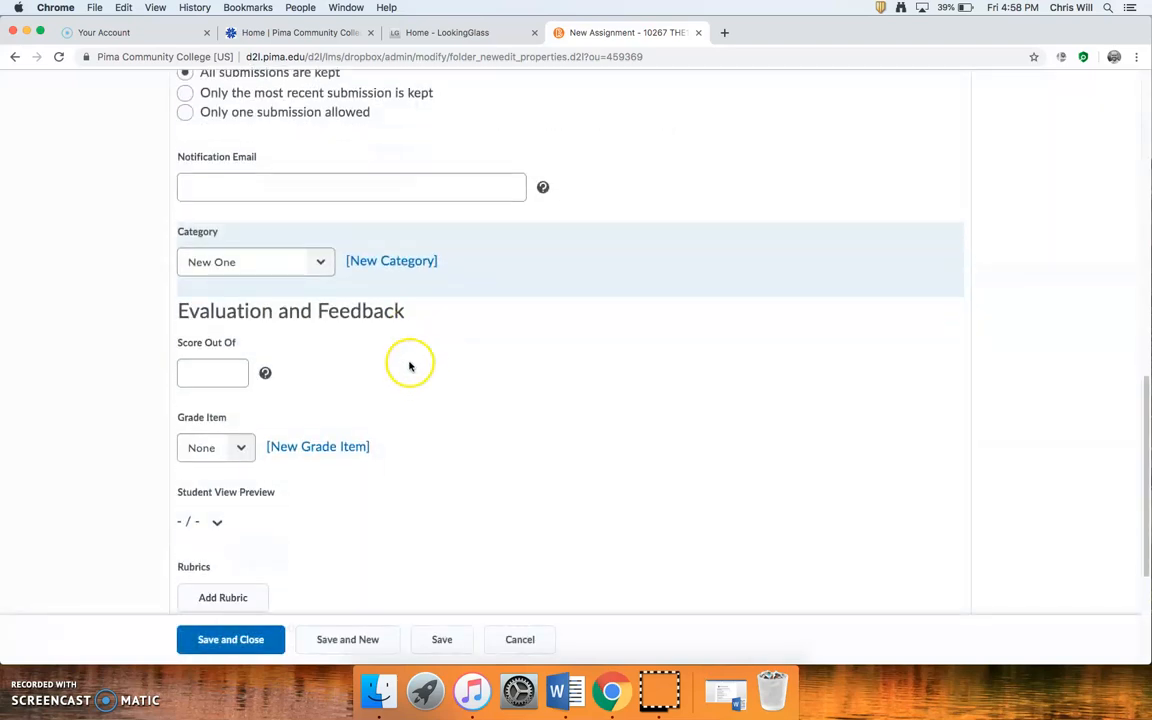
scroll(375, 314, down, 1)
click(213, 321)
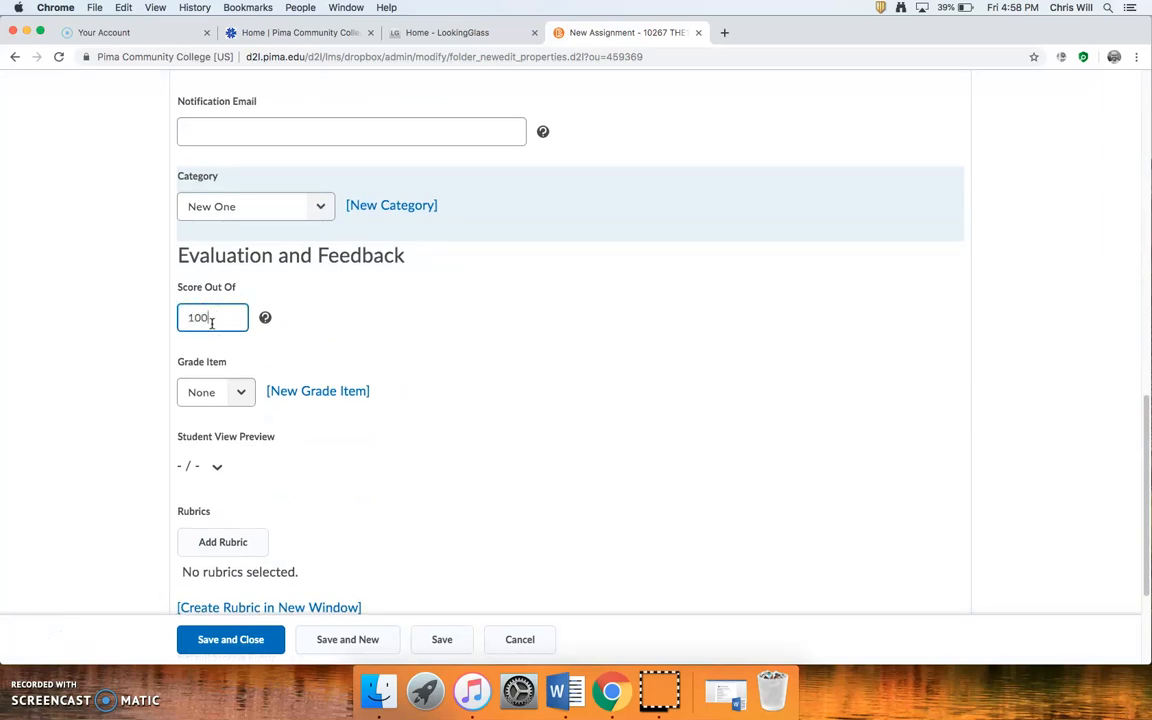
scroll(437, 391, down, 2)
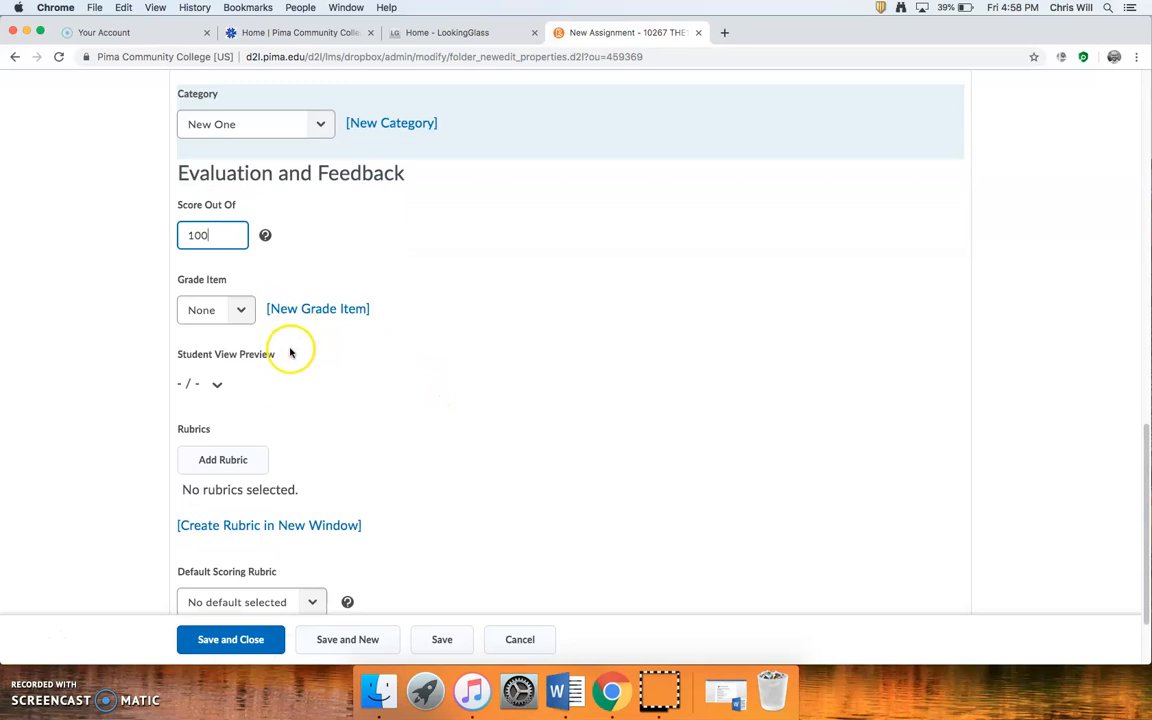
- Start a new grade item named "New One" for the assignment and leave its category as None
scroll(290, 350, up, 1)
scroll(290, 350, down, 1)
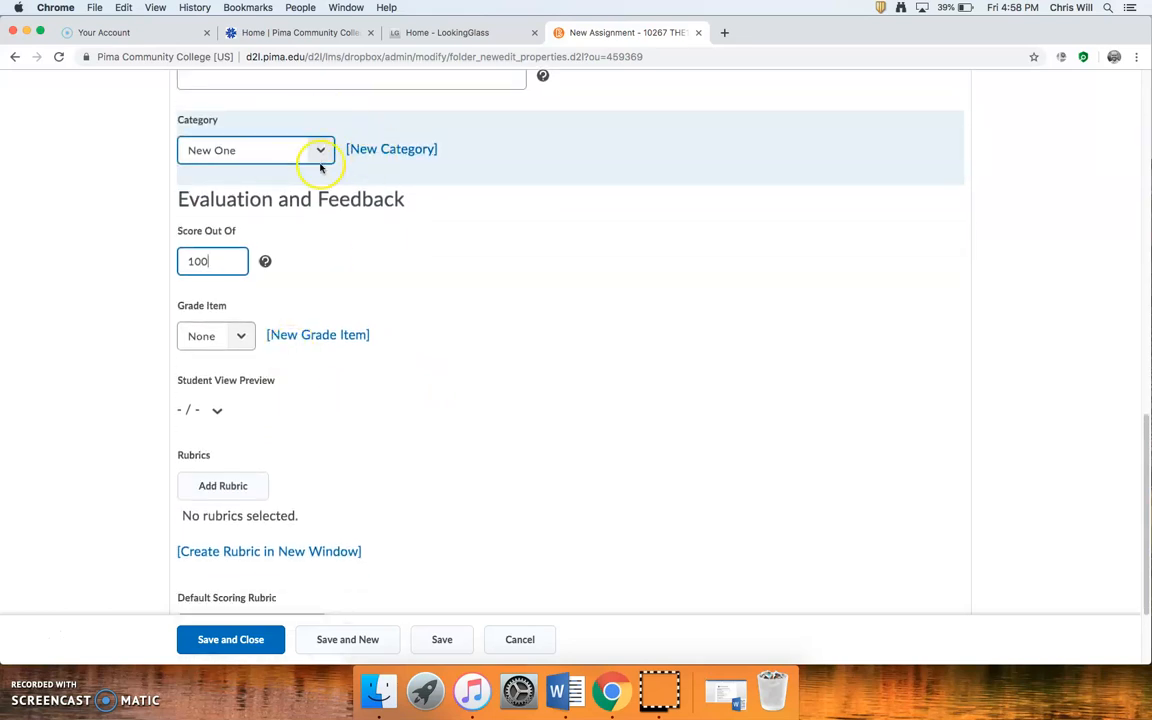
scroll(252, 311, up, 1)
scroll(250, 300, down, 2)
click(244, 285)
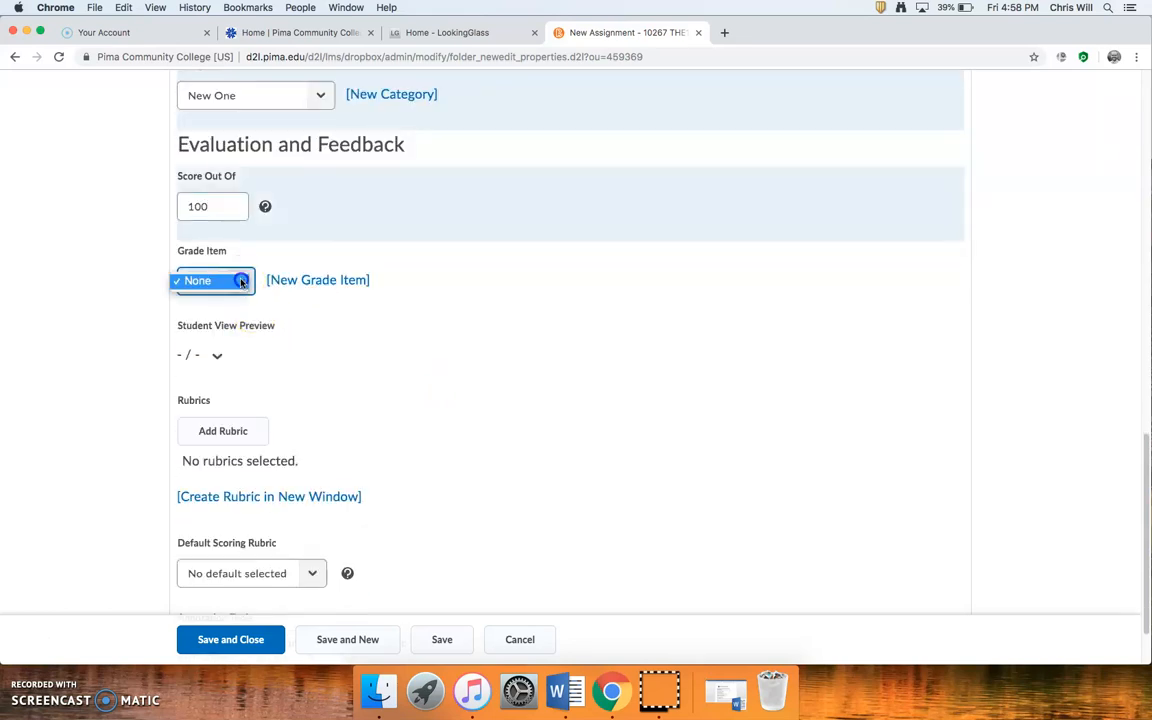
click(260, 252)
click(306, 281)
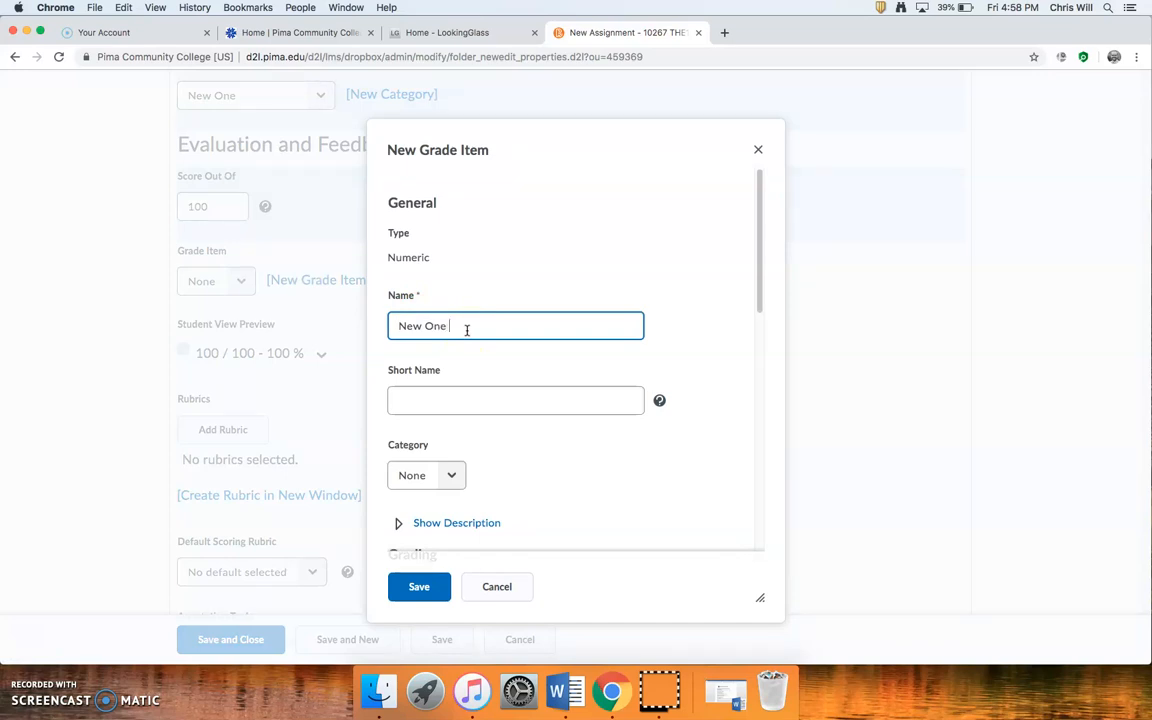
scroll(574, 378, down, 3)
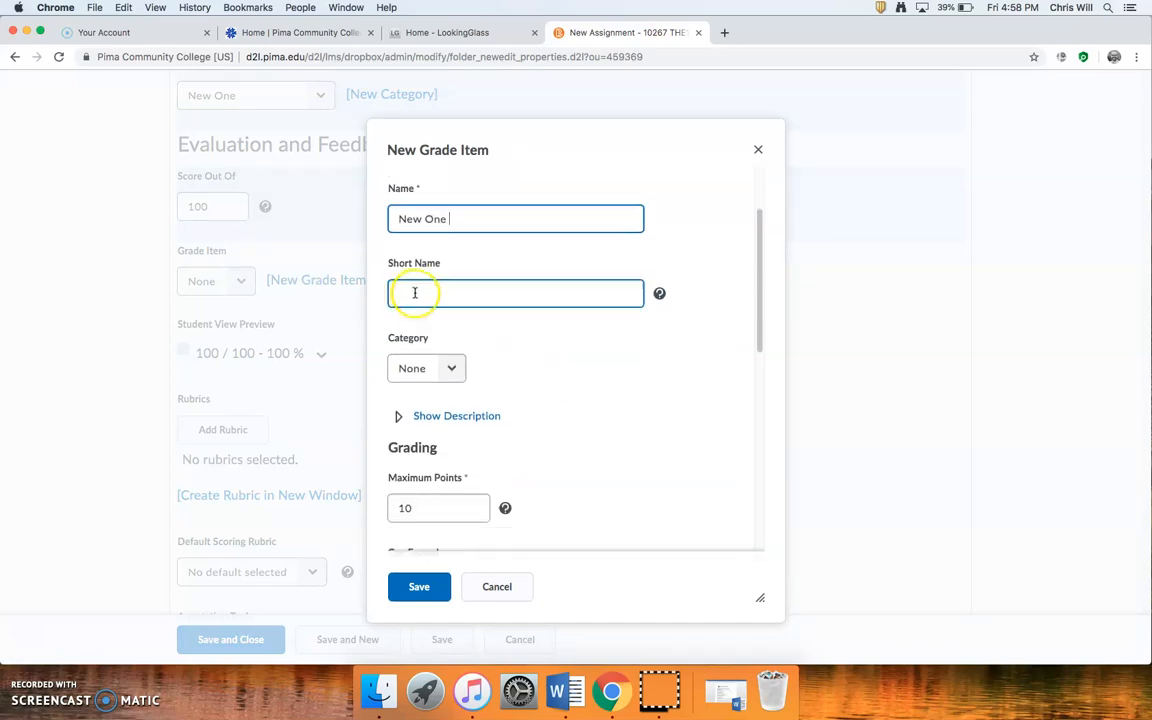
scroll(574, 374, down, 1)
click(452, 329)
click(452, 330)
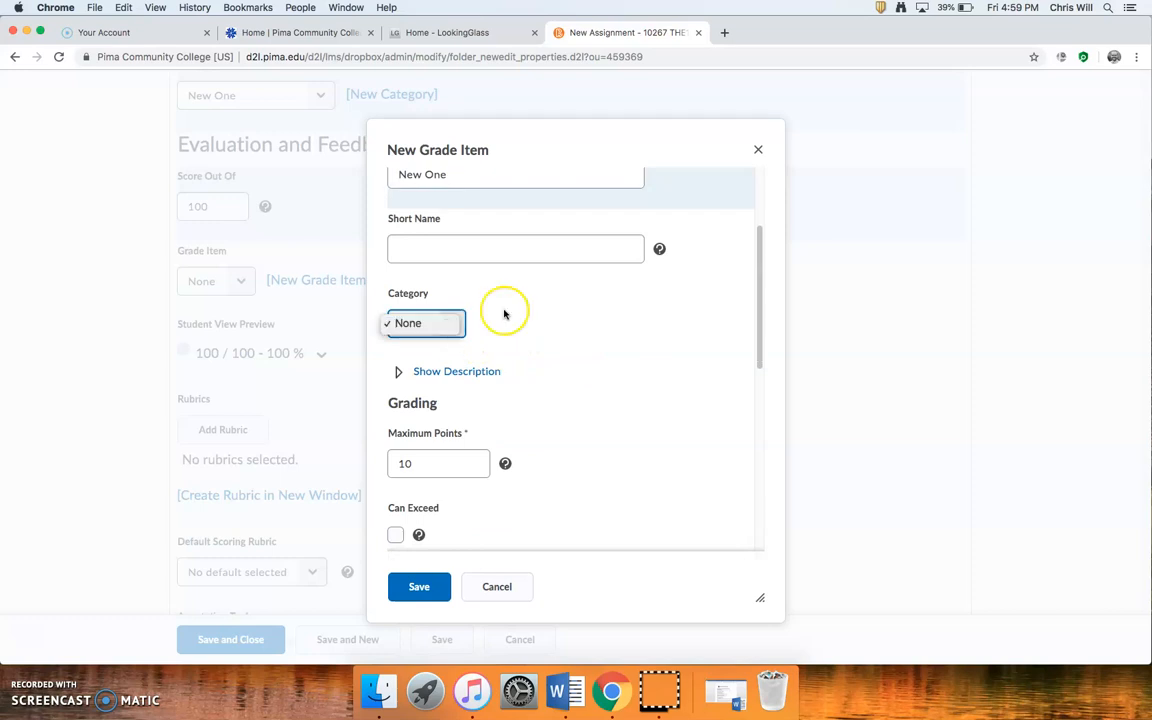
scroll(539, 341, down, 2)
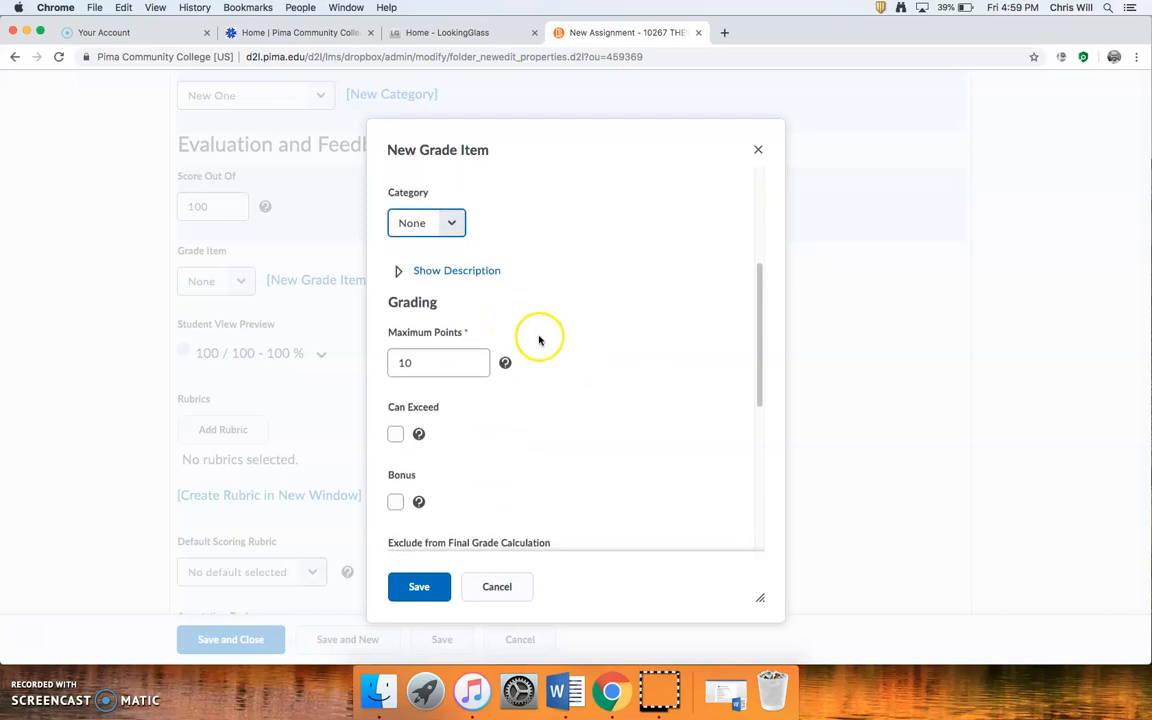
- Set the grade item's maximum points to 100 and save both the grade item and the assignment
click(430, 362)
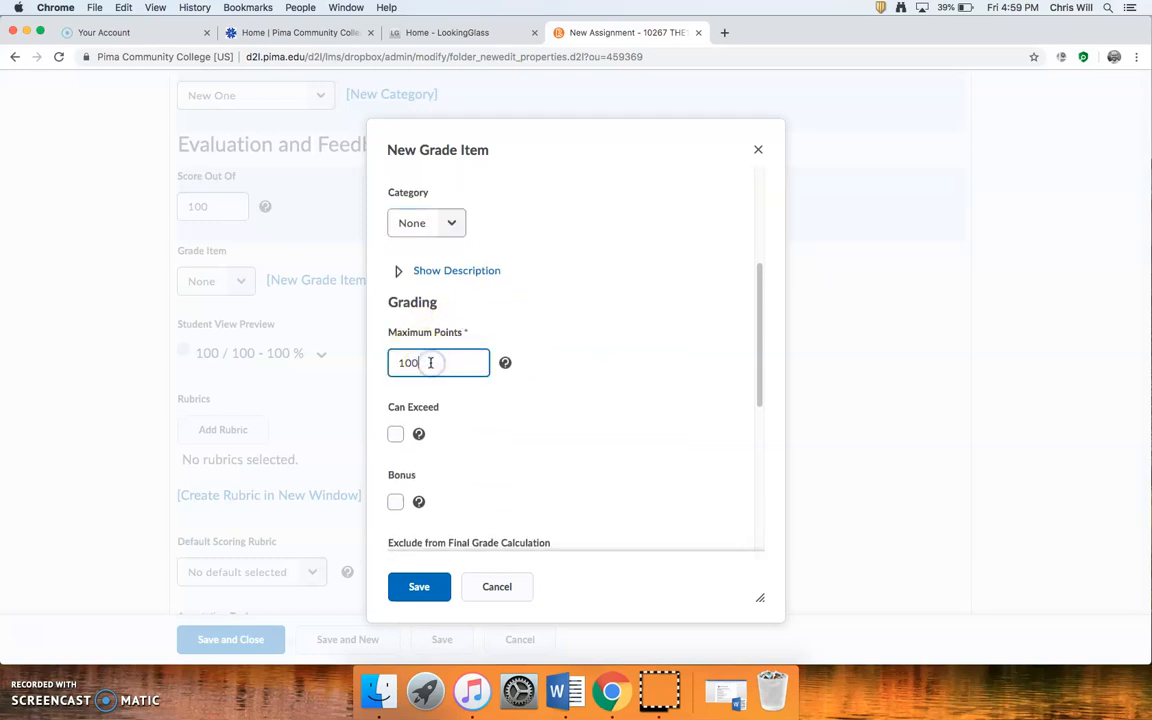
text(0)
scroll(506, 406, down, 5)
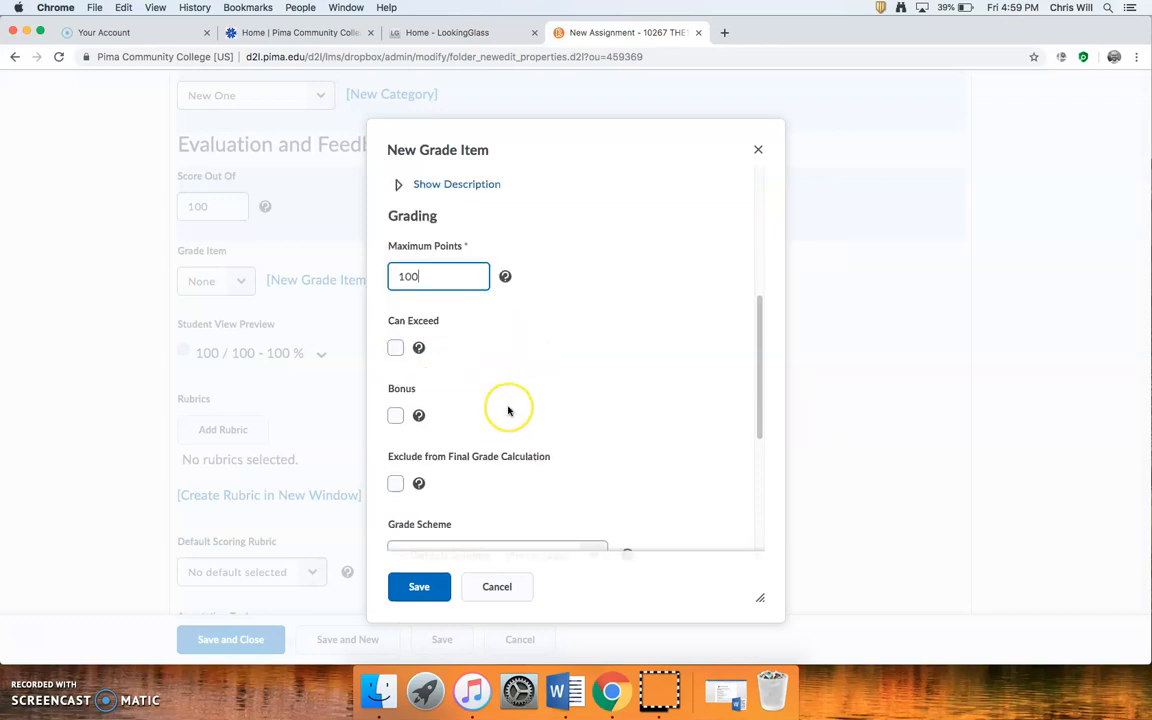
scroll(506, 409, up, 1)
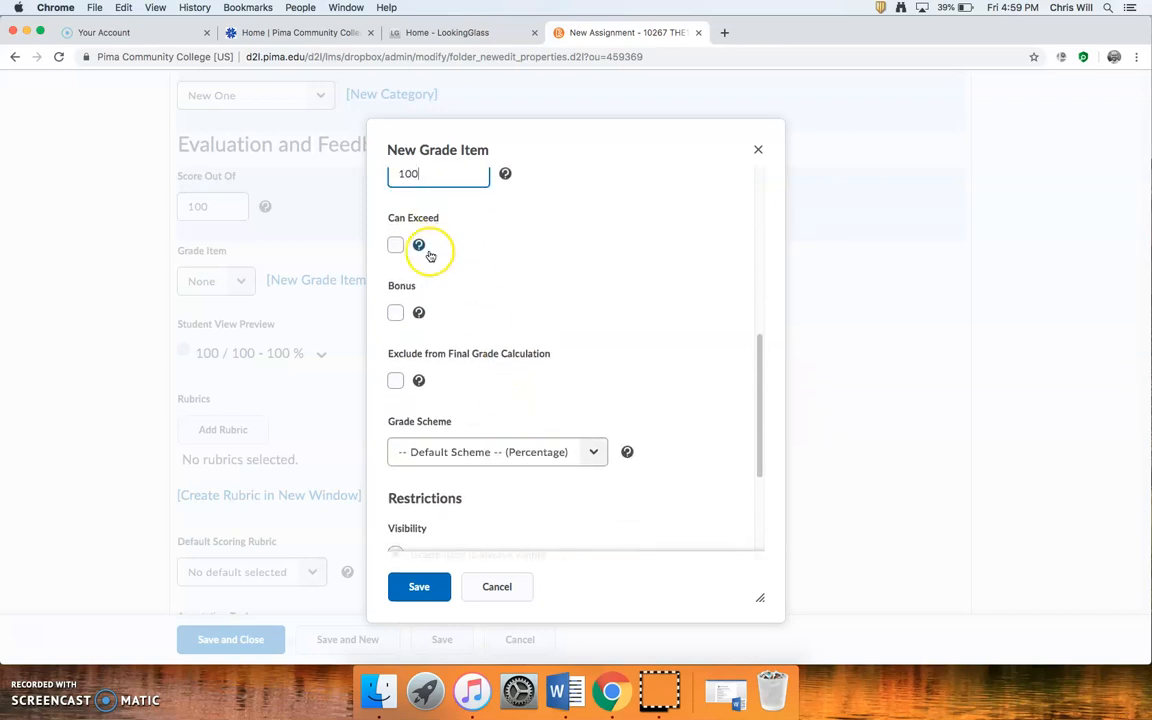
scroll(470, 455, down, 5)
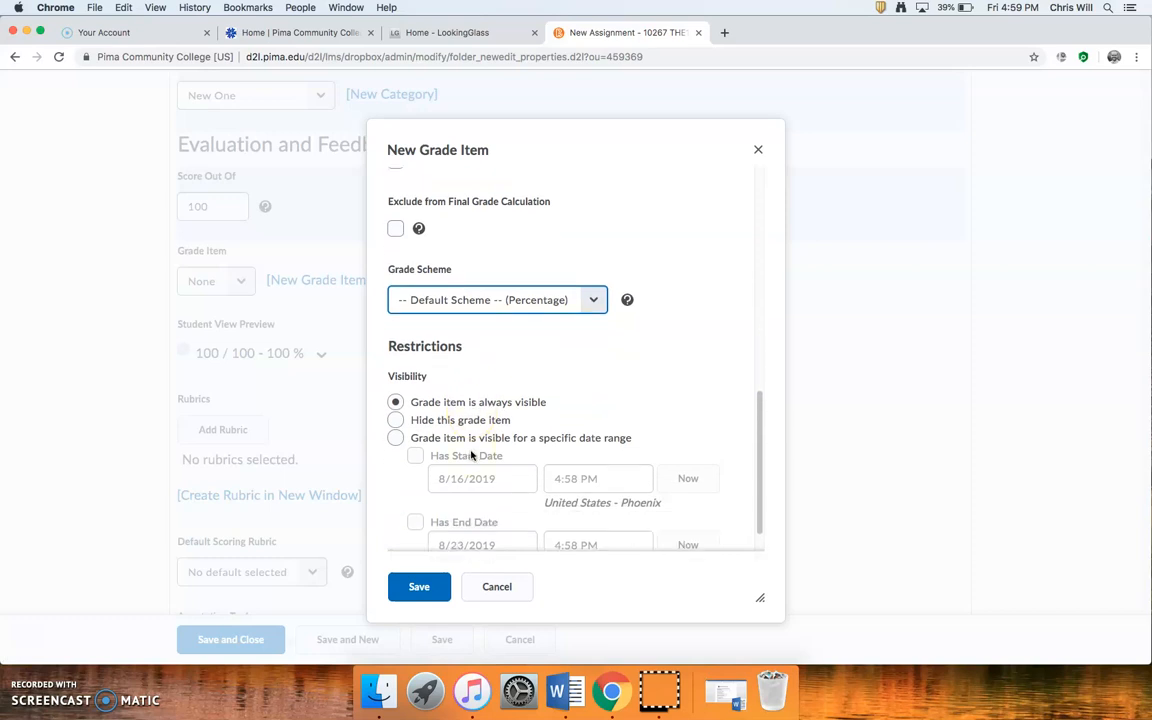
scroll(471, 455, down, 1)
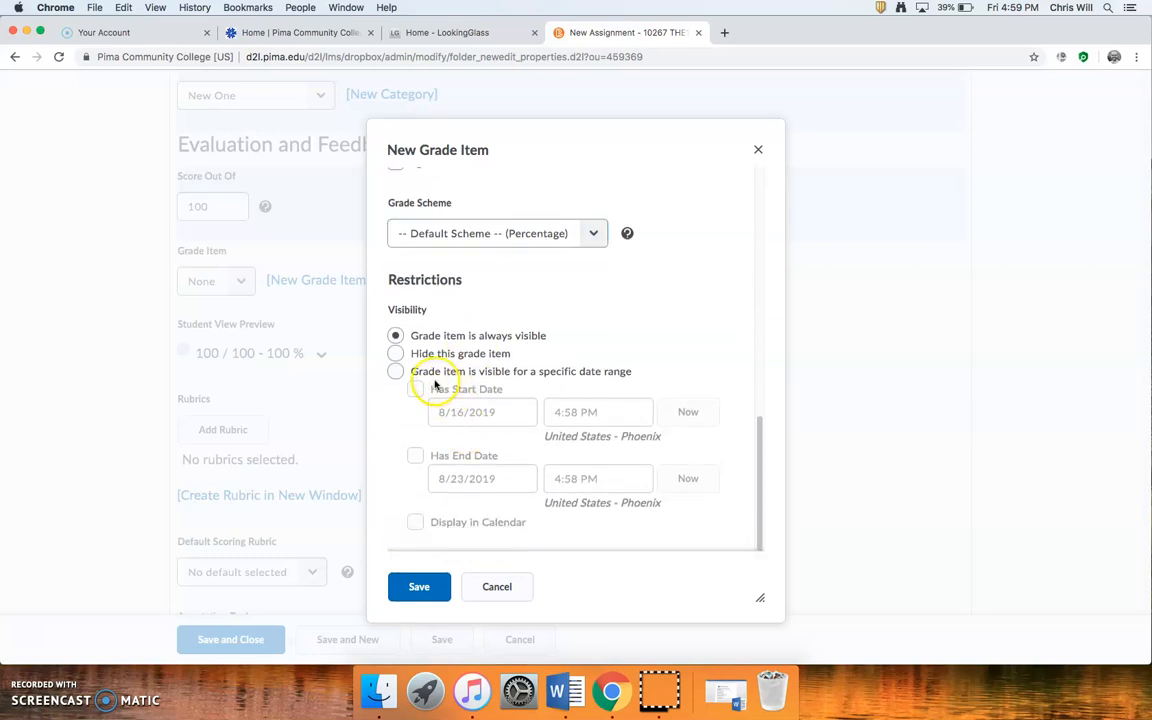
scroll(520, 250, up, 4)
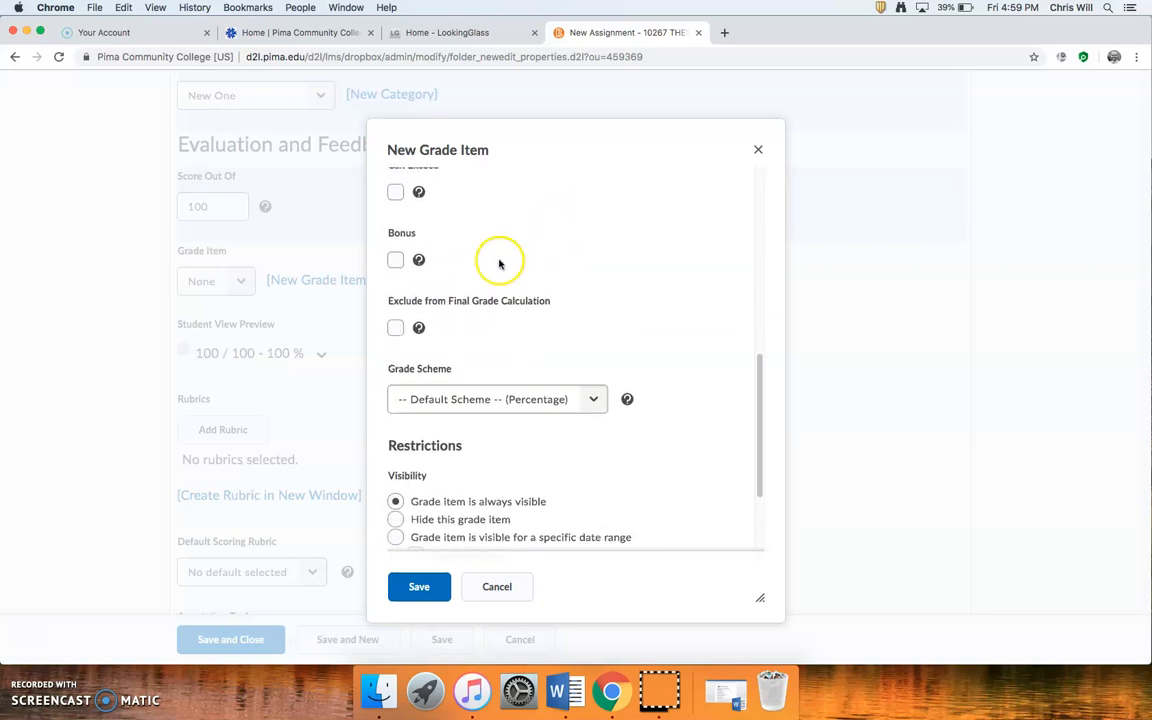
click(418, 587)
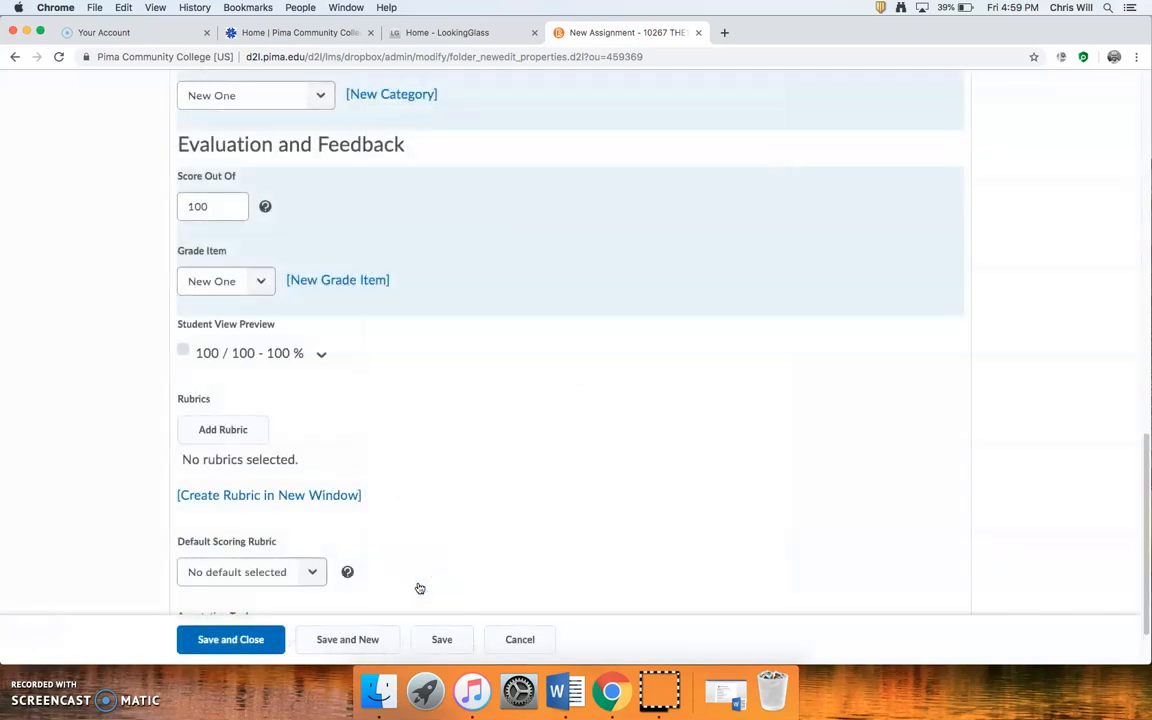
scroll(430, 352, down, 2)
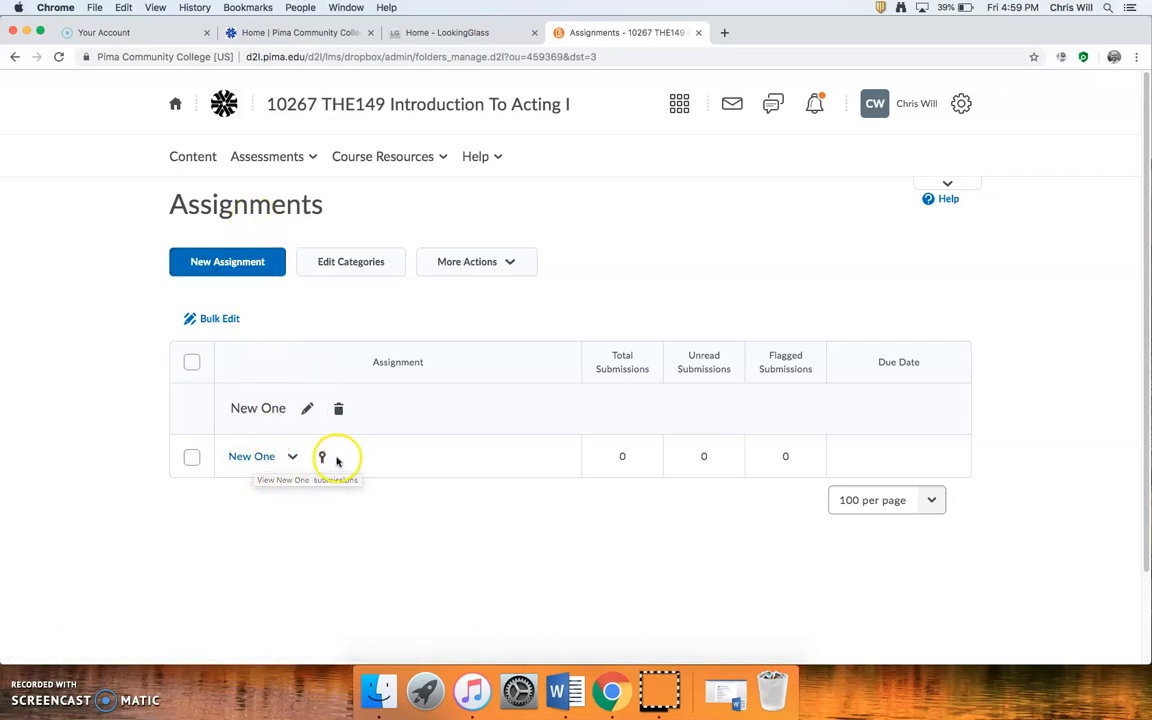
- Open the course's Enter Grades list and examine the "New One" column for all enrolled students
click(258, 158)
click(249, 271)
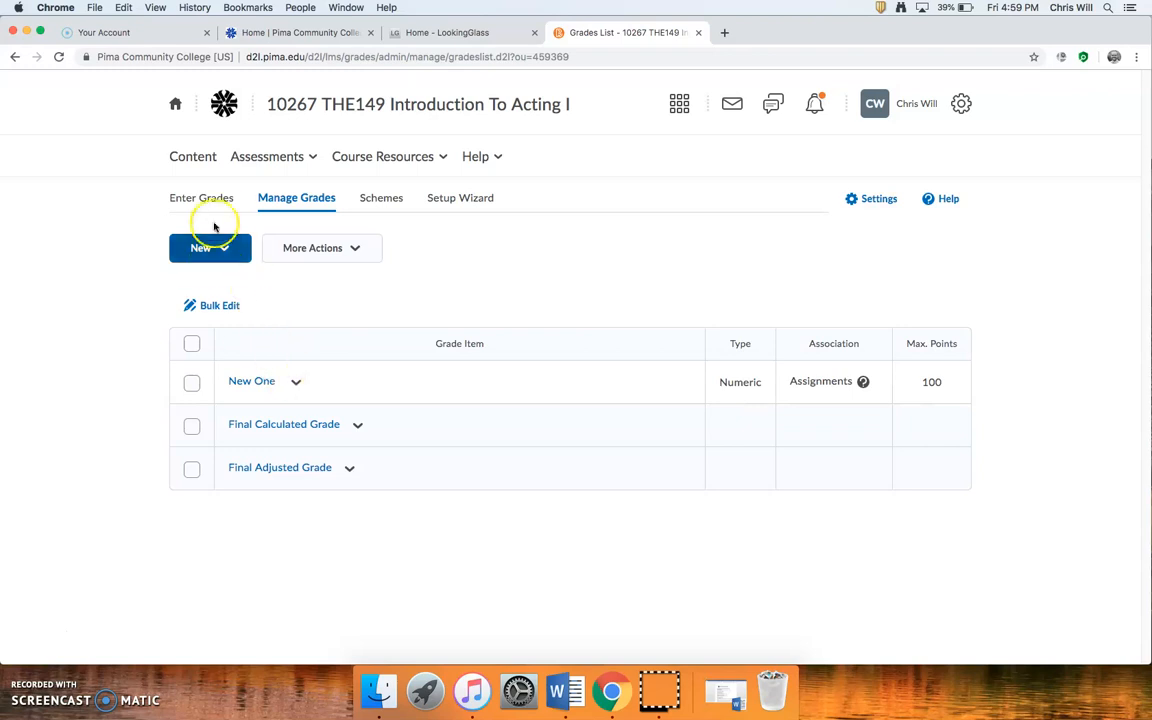
click(196, 200)
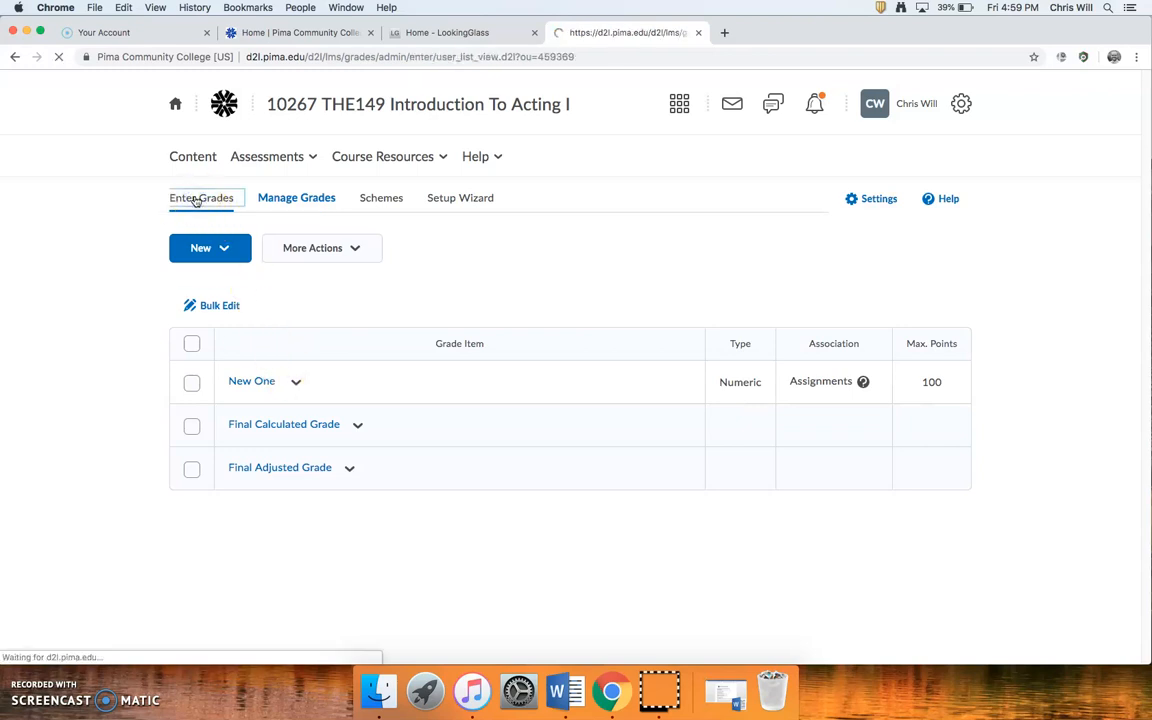
scroll(495, 516, down, 2)
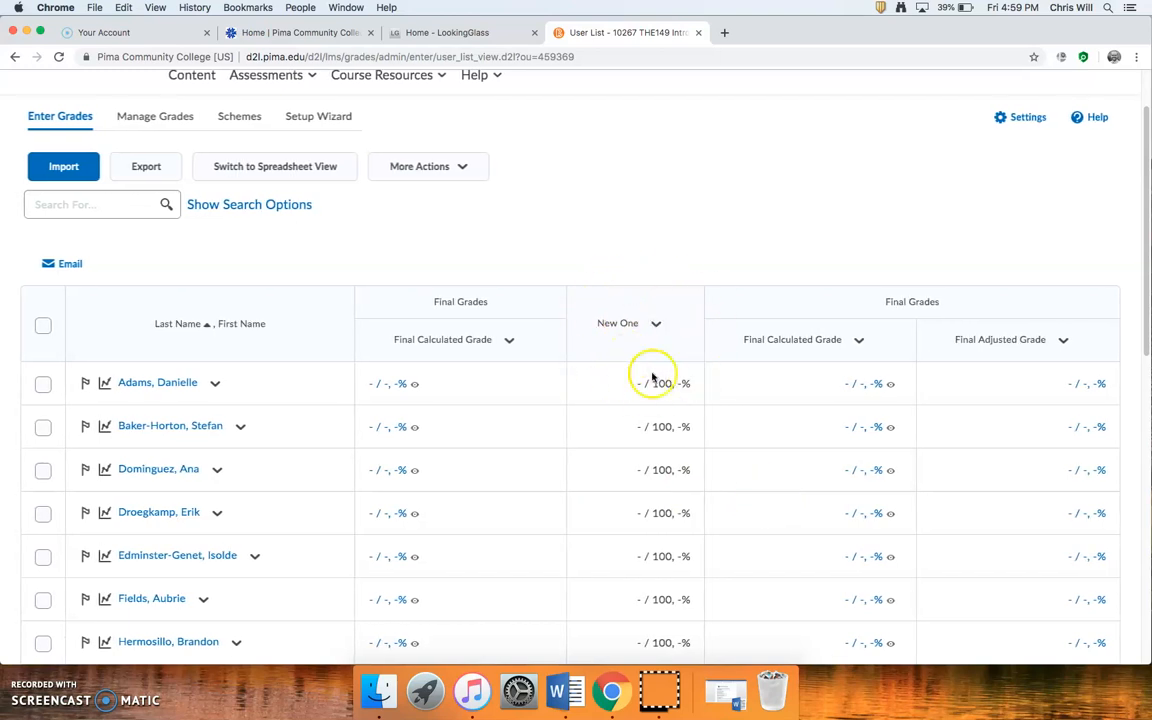
scroll(640, 374, down, 2)
scroll(644, 336, down, 2)
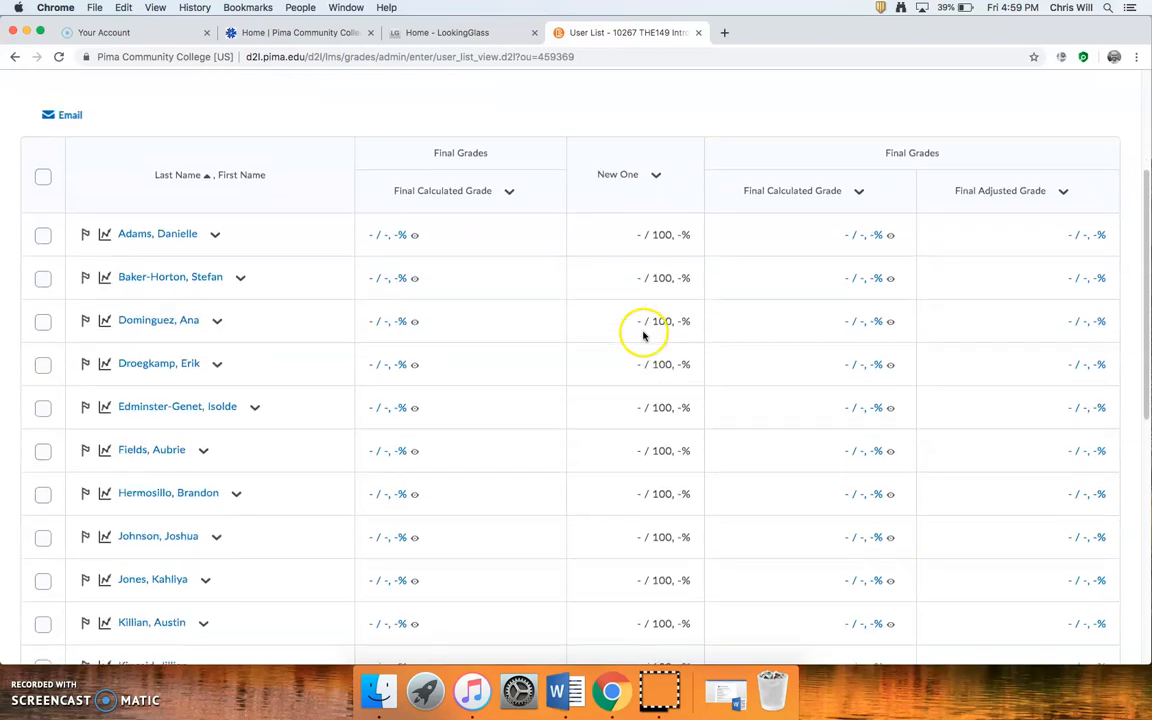
scroll(650, 460, down, 2)
scroll(656, 463, down, 8)
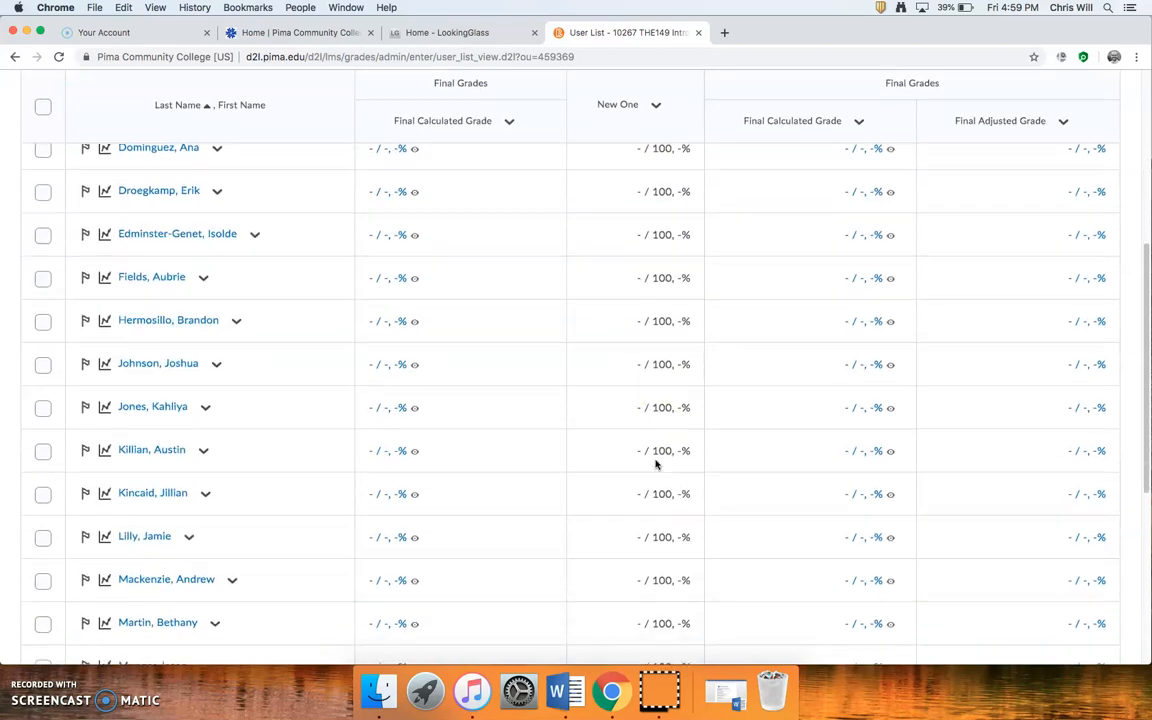
scroll(656, 464, down, 2)
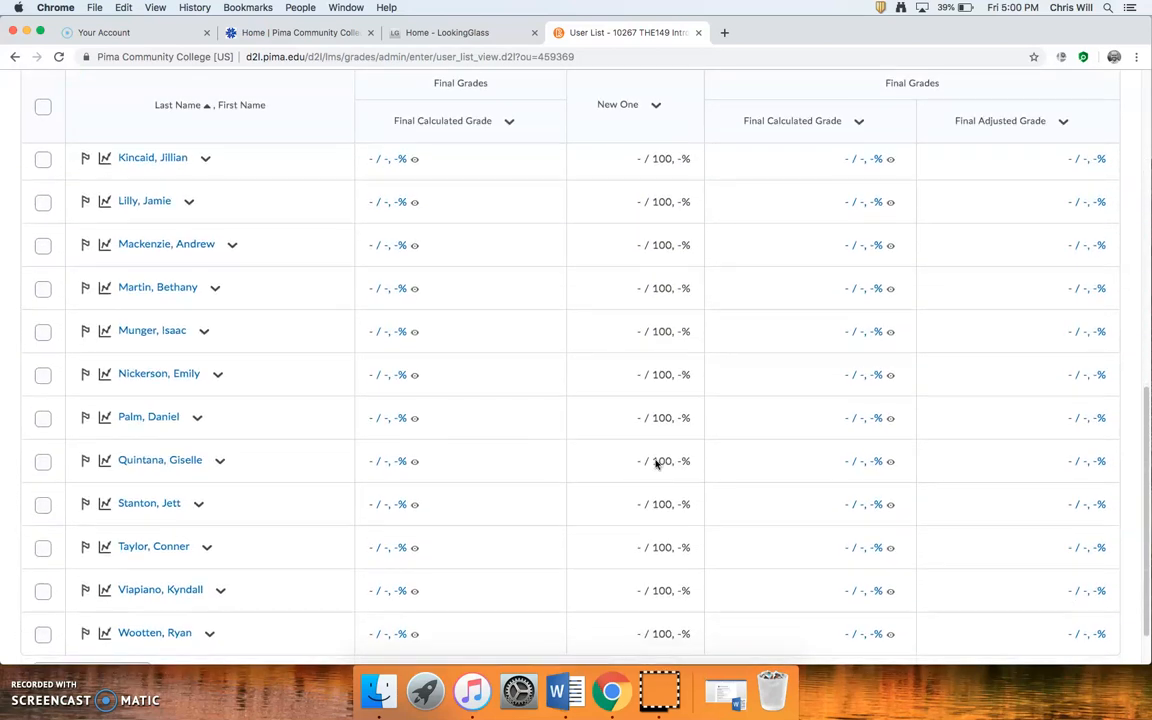
scroll(653, 411, down, 2)
scroll(629, 450, up, 15)
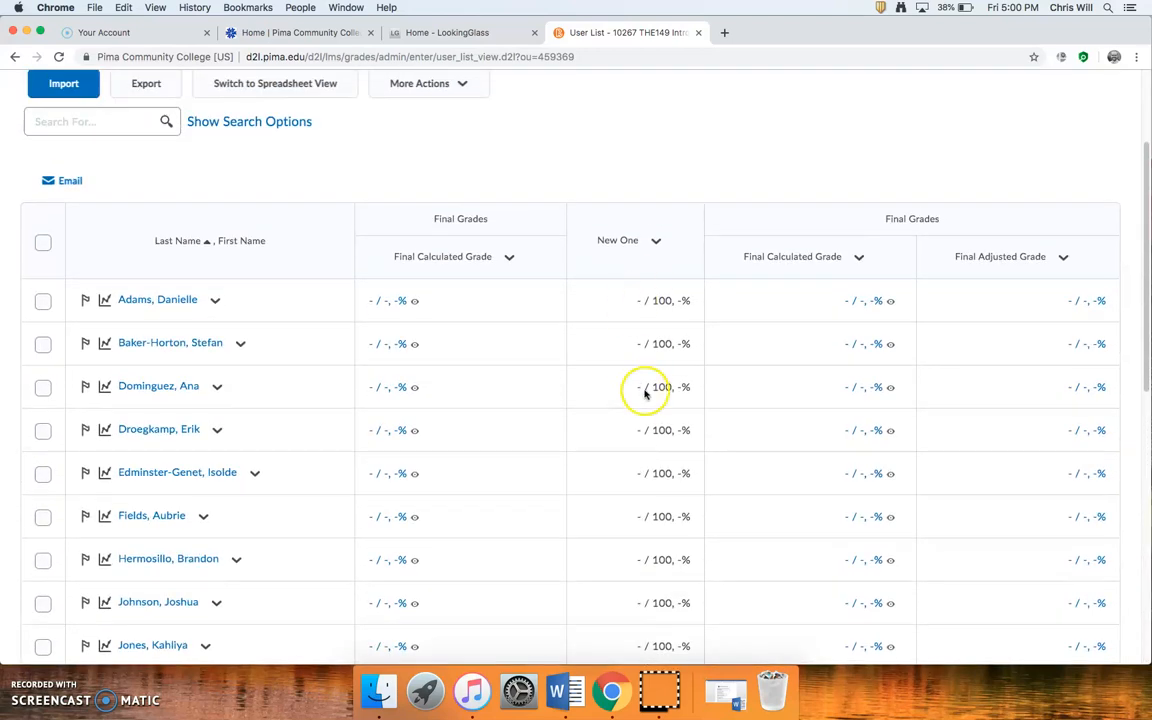
scroll(362, 311, up, 4)
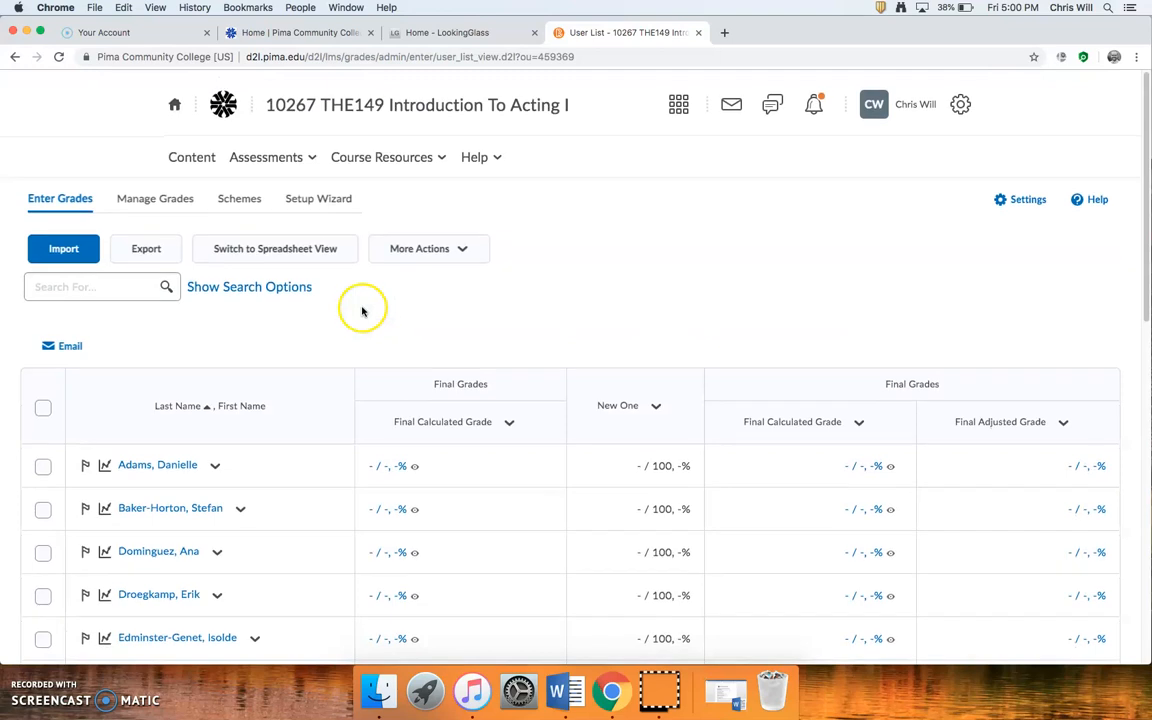
- Open the Discussions list of the course
click(277, 158)
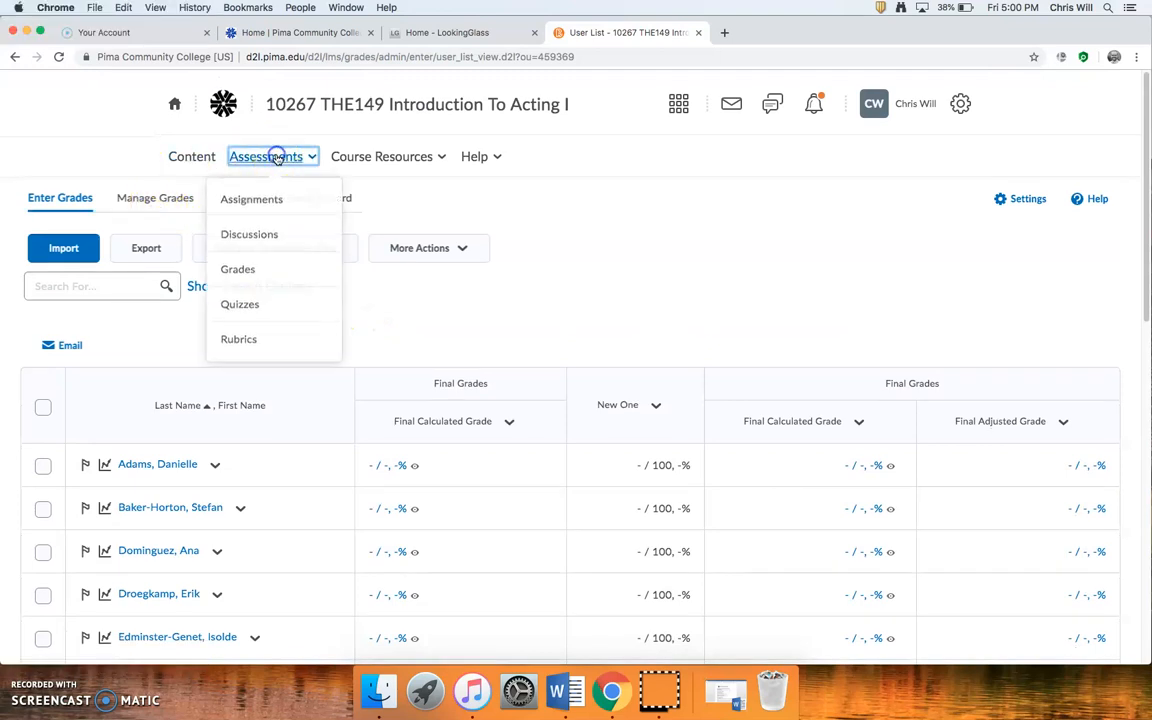
click(255, 234)
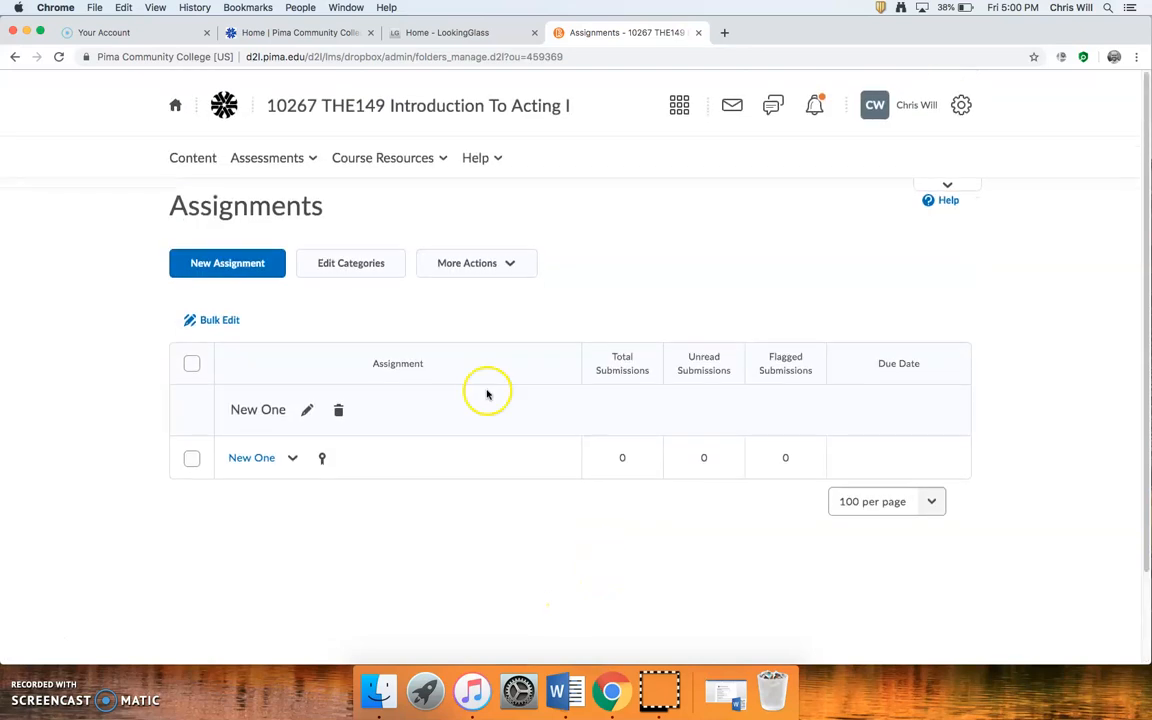
click(293, 163)
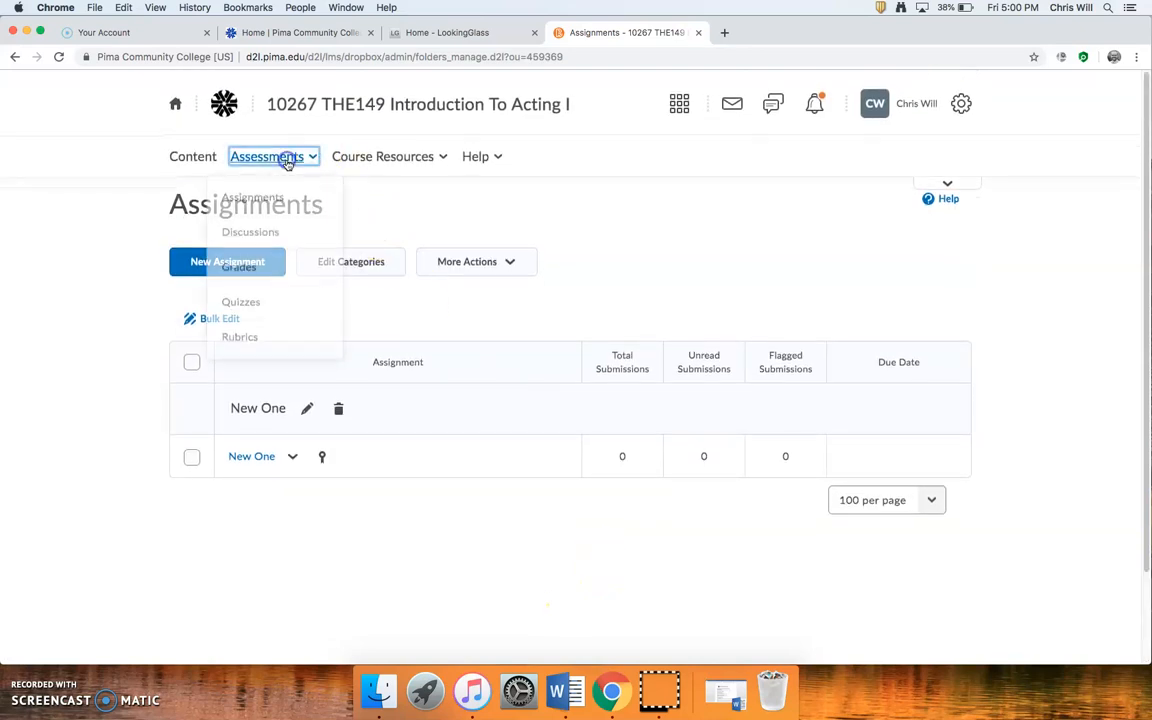
click(267, 235)
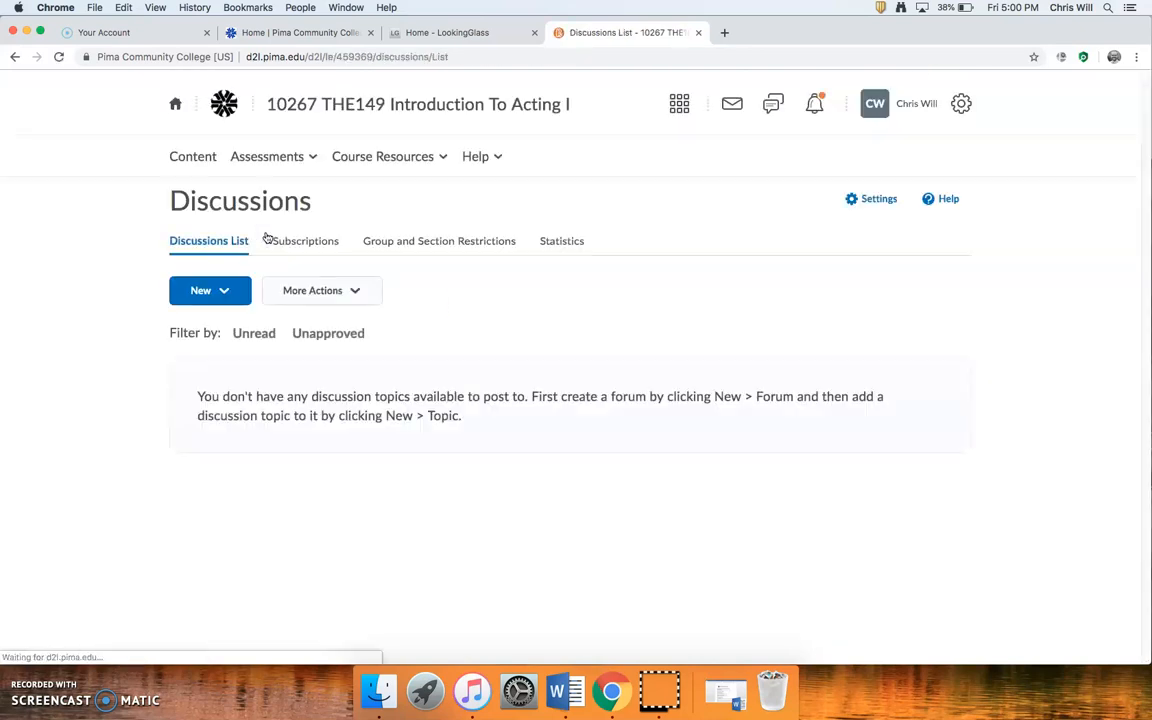
- Start a new discussion topic titled "New One" and enter "asdadadsad" as its description
click(229, 293)
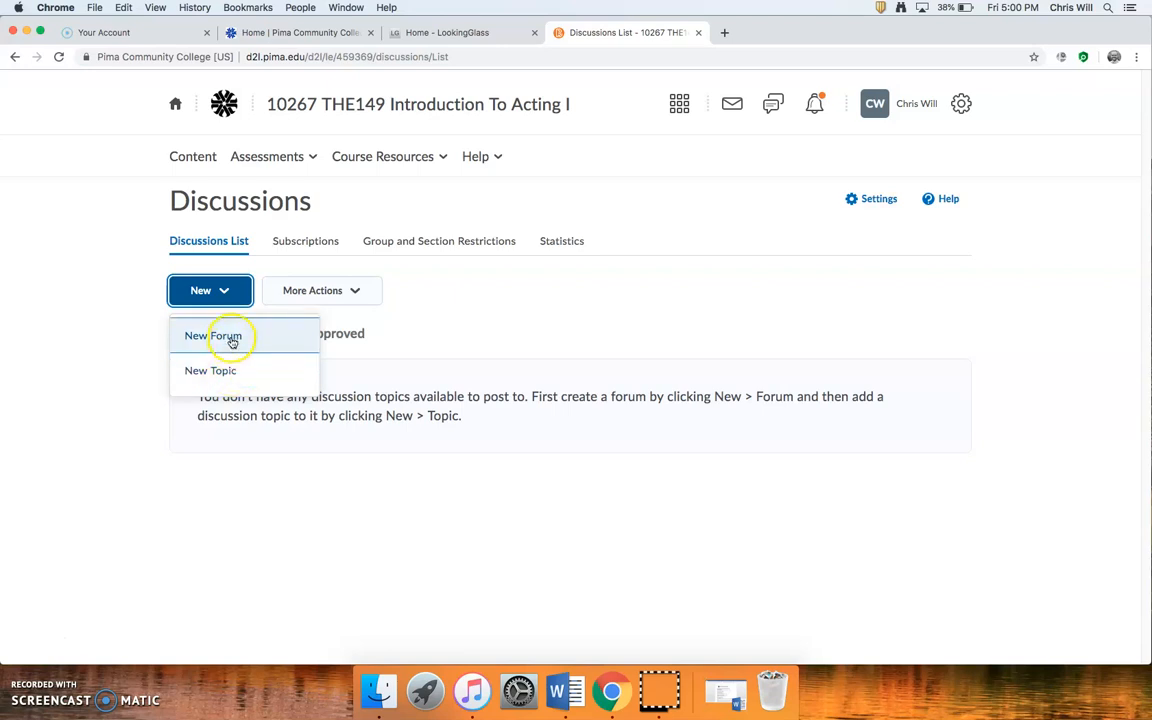
click(211, 371)
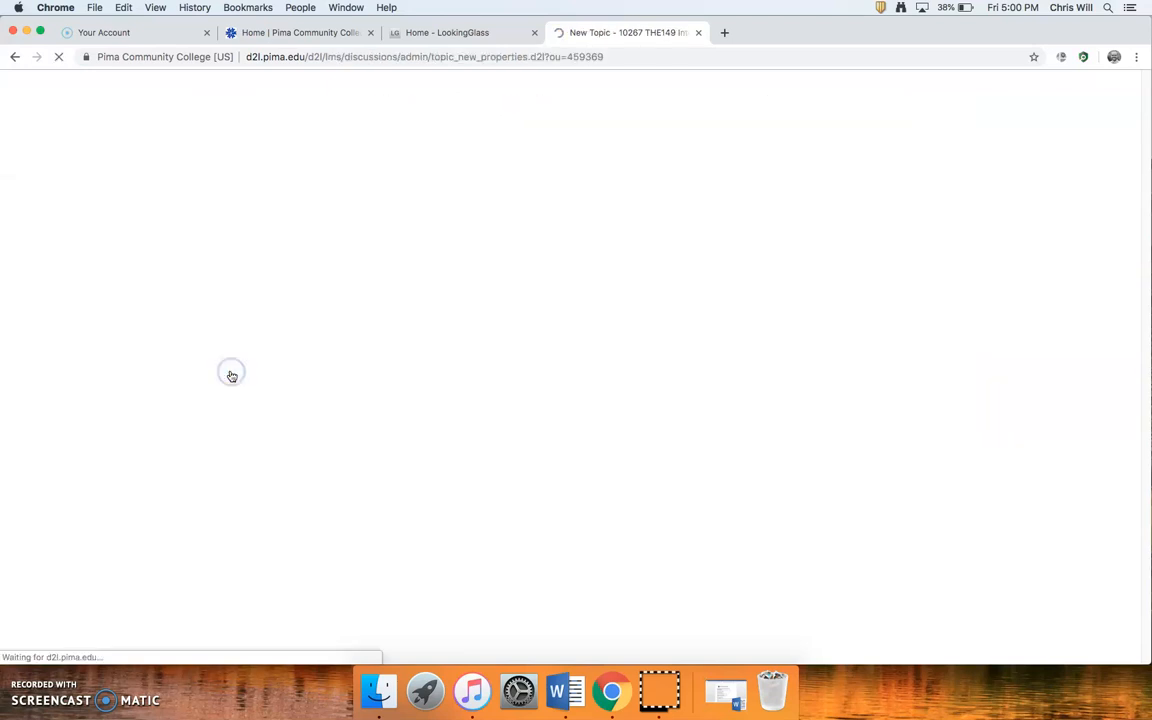
click(237, 456)
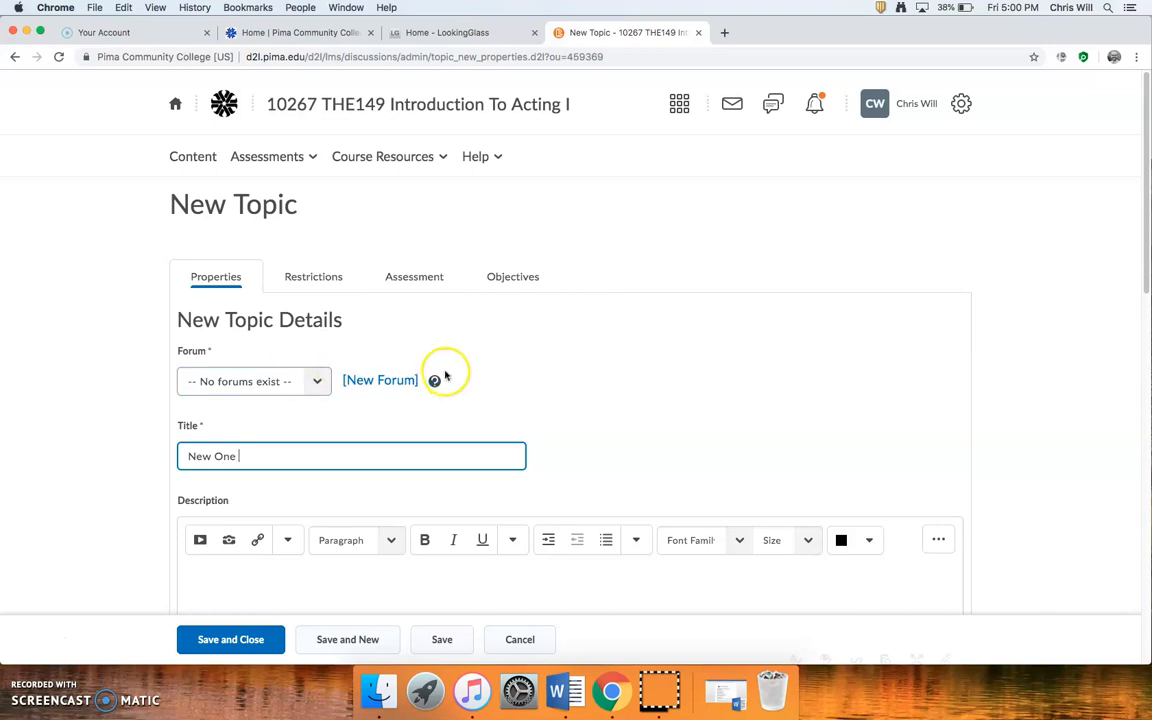
scroll(447, 375, down, 5)
click(249, 231)
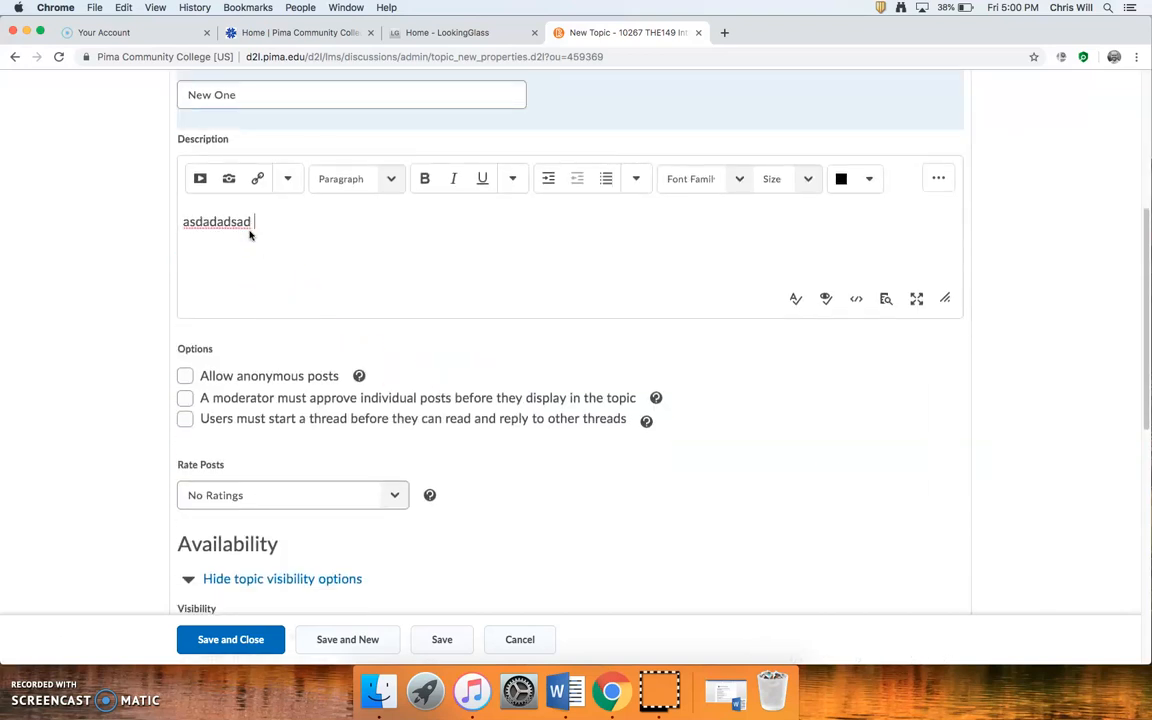
- Review the new topic's visibility and locking options and try to open its restrictions settings
scroll(324, 352, down, 10)
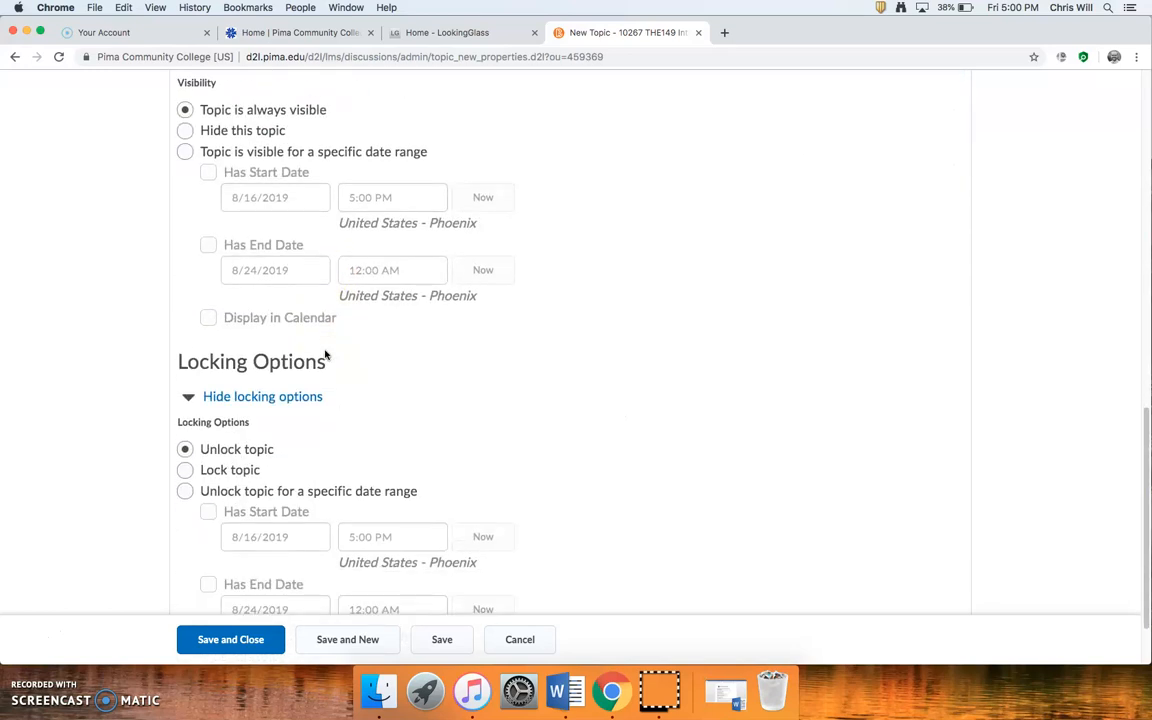
scroll(324, 354, up, 5)
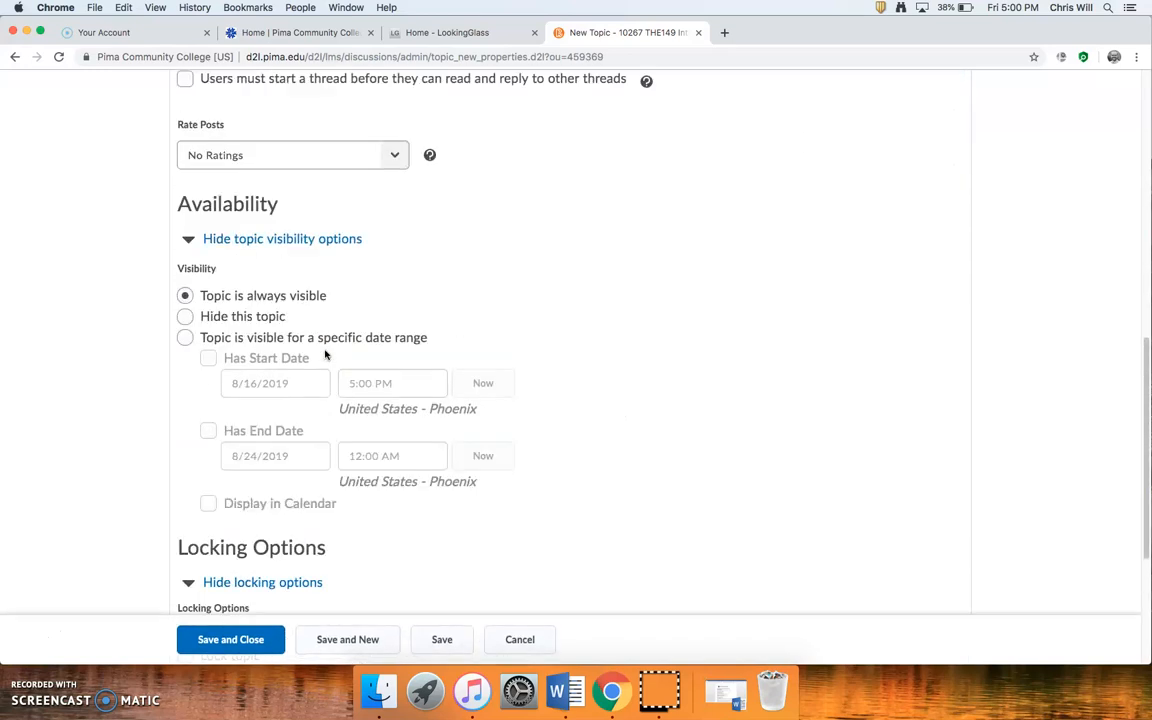
scroll(325, 354, up, 15)
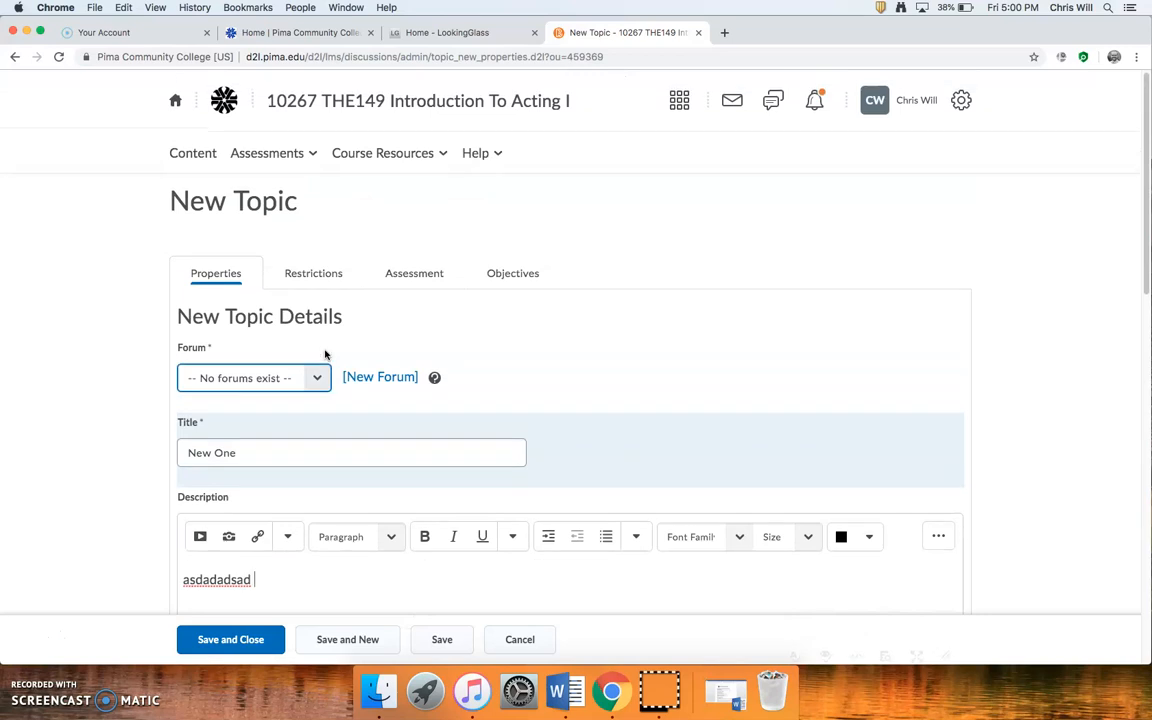
click(316, 274)
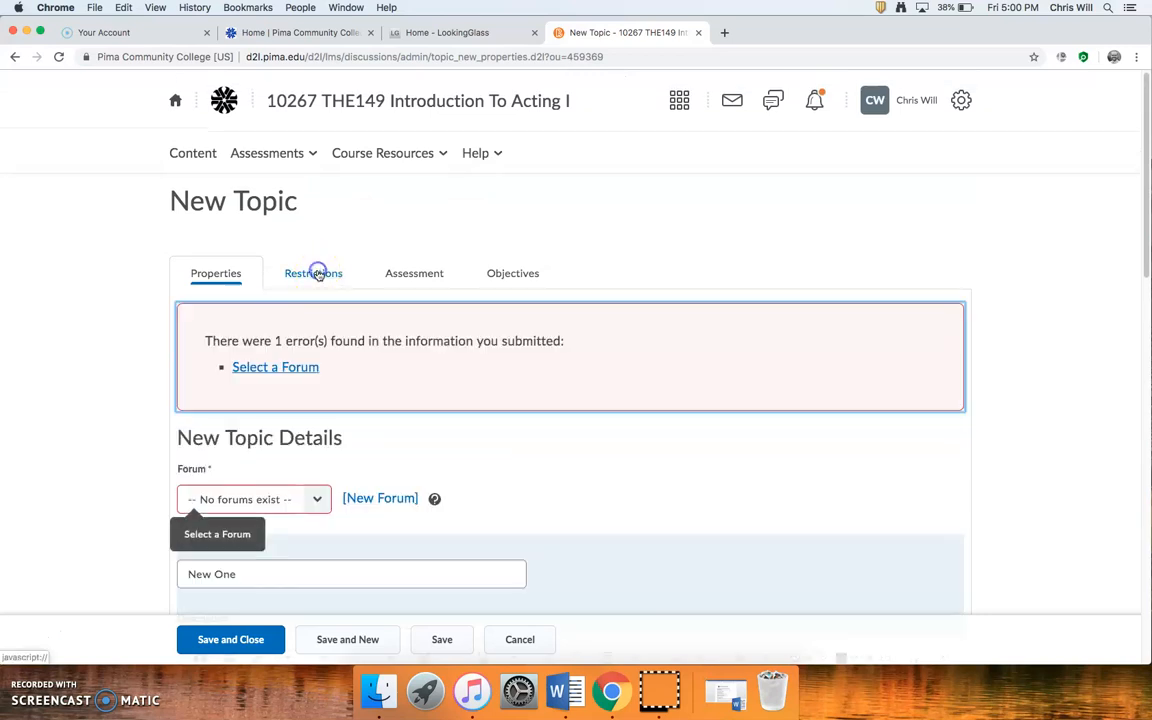
scroll(471, 445, down, 4)
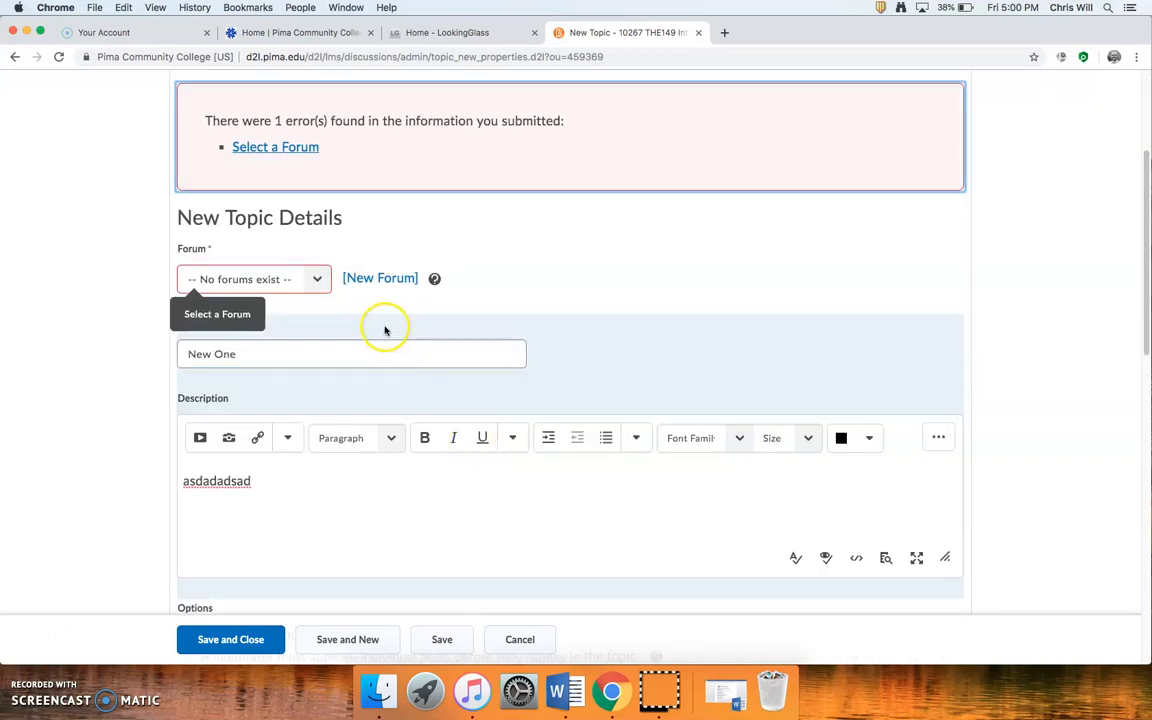
- Create a forum titled "New One" with the description "SasaSasas" for the new topic
click(317, 280)
click(361, 243)
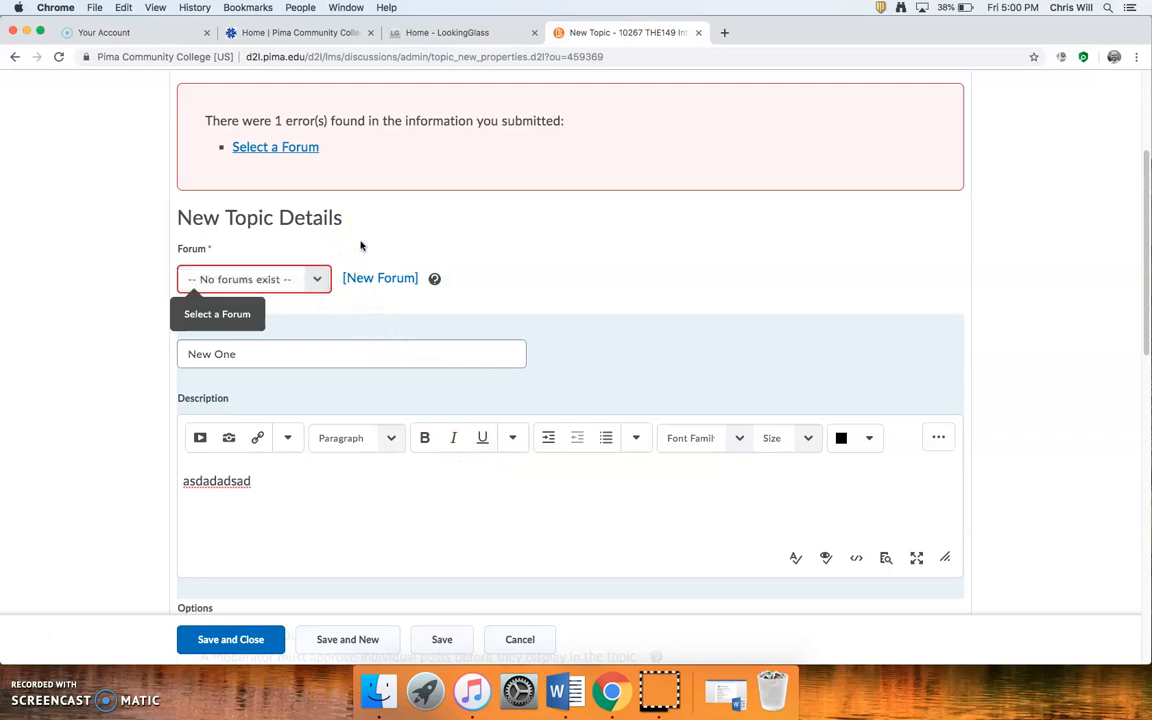
click(322, 281)
click(363, 278)
click(358, 280)
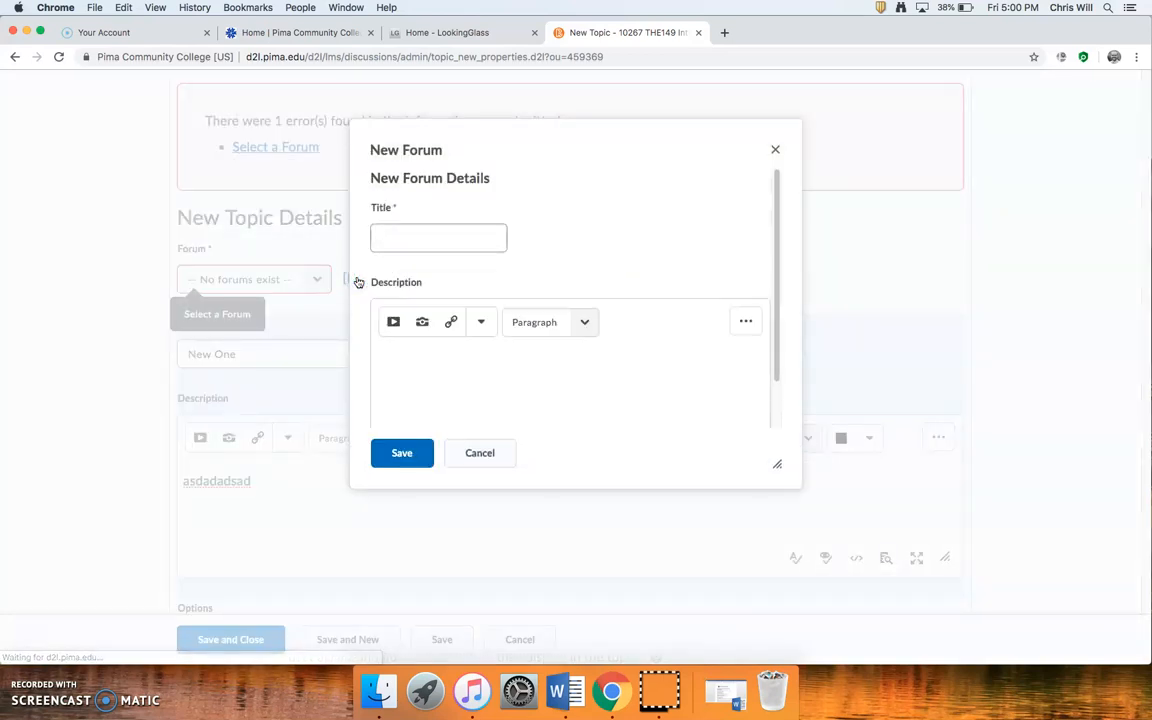
click(395, 240)
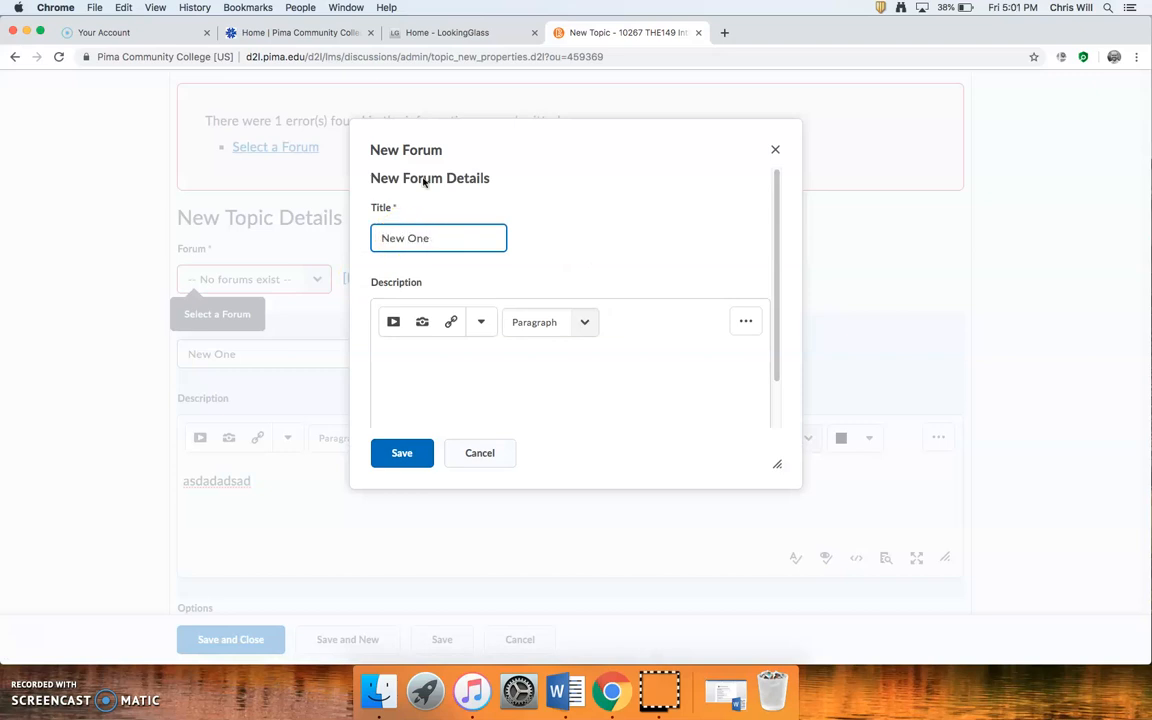
click(424, 355)
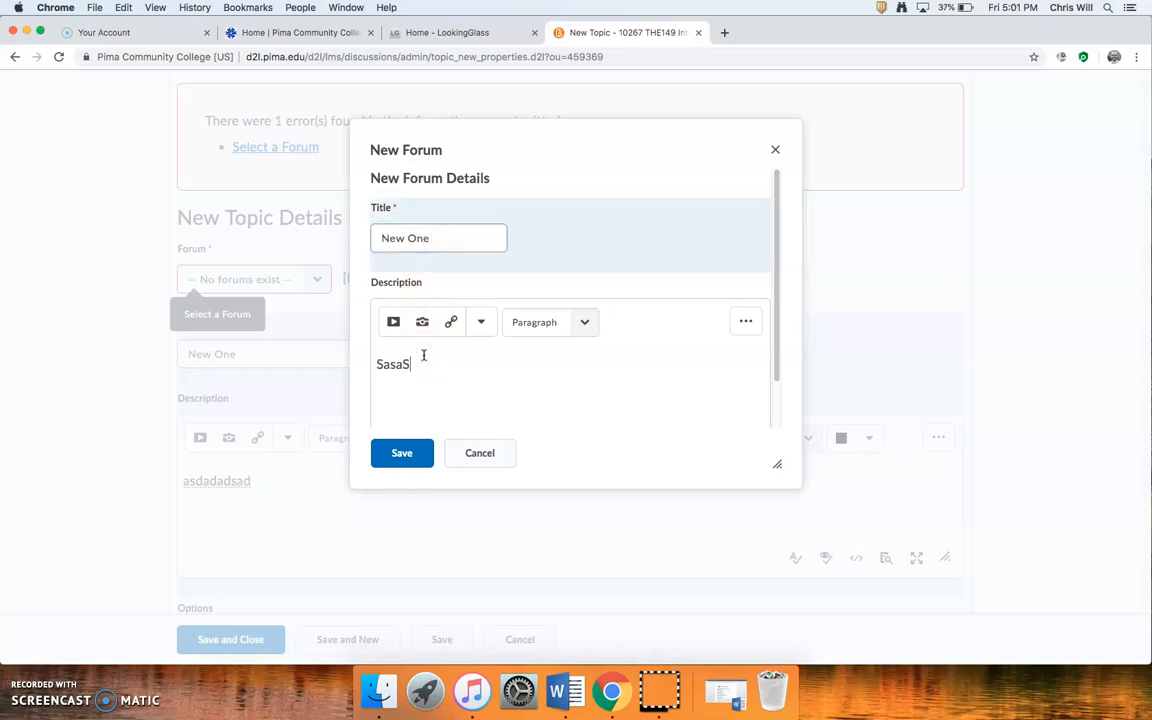
click(403, 452)
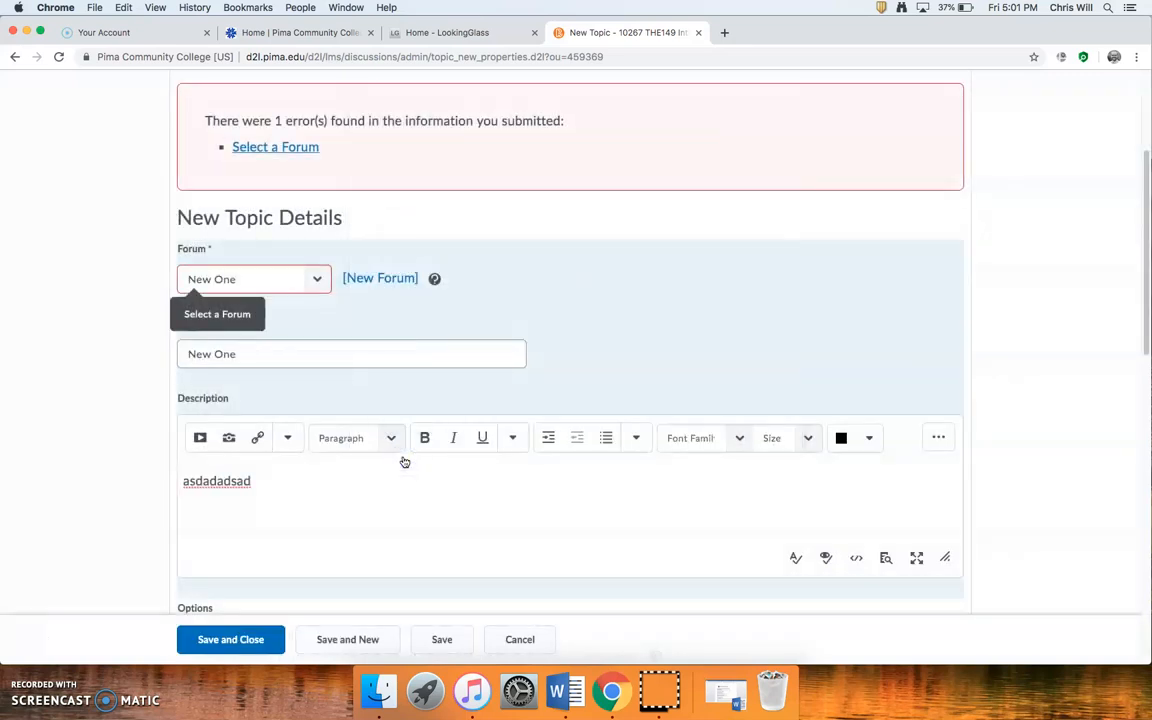
- Review the new topic's posting, rating, visibility and locking options
scroll(477, 380, down, 3)
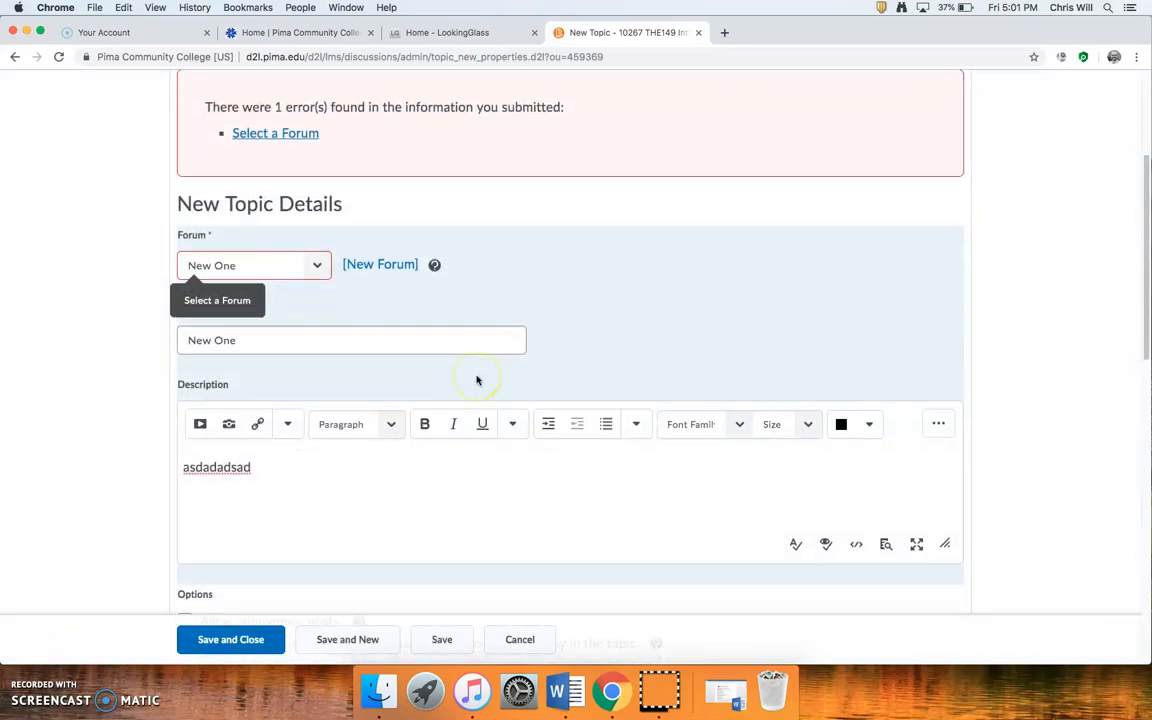
scroll(343, 374, down, 10)
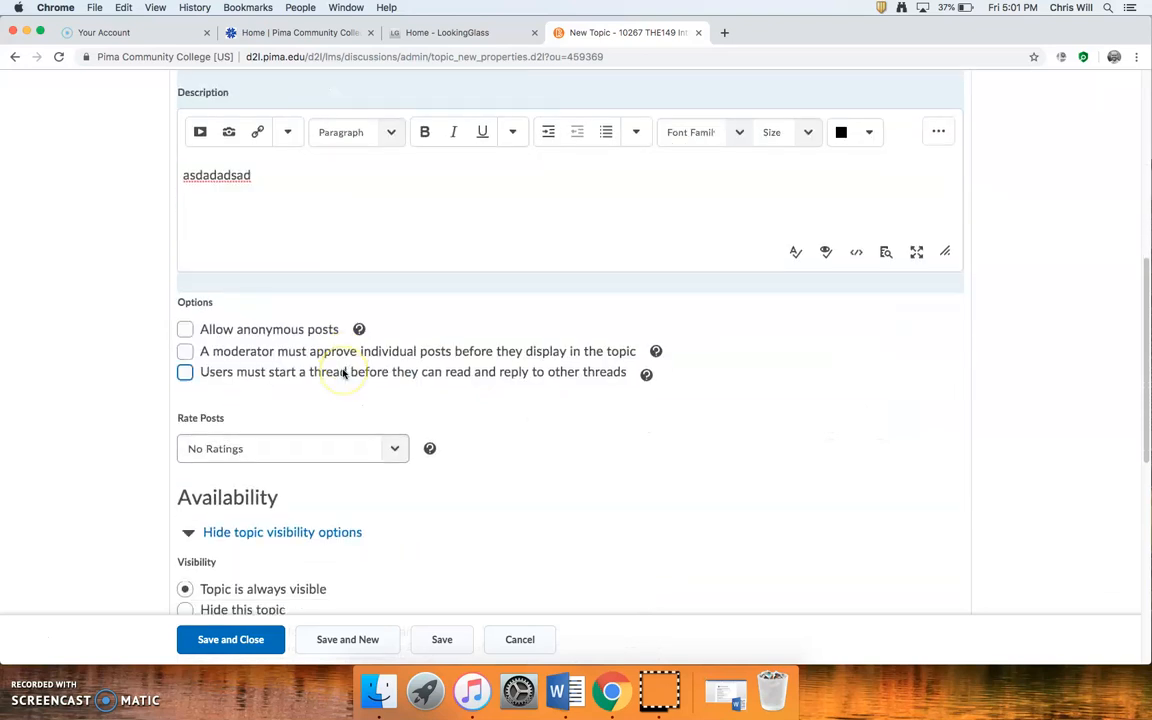
scroll(343, 374, down, 5)
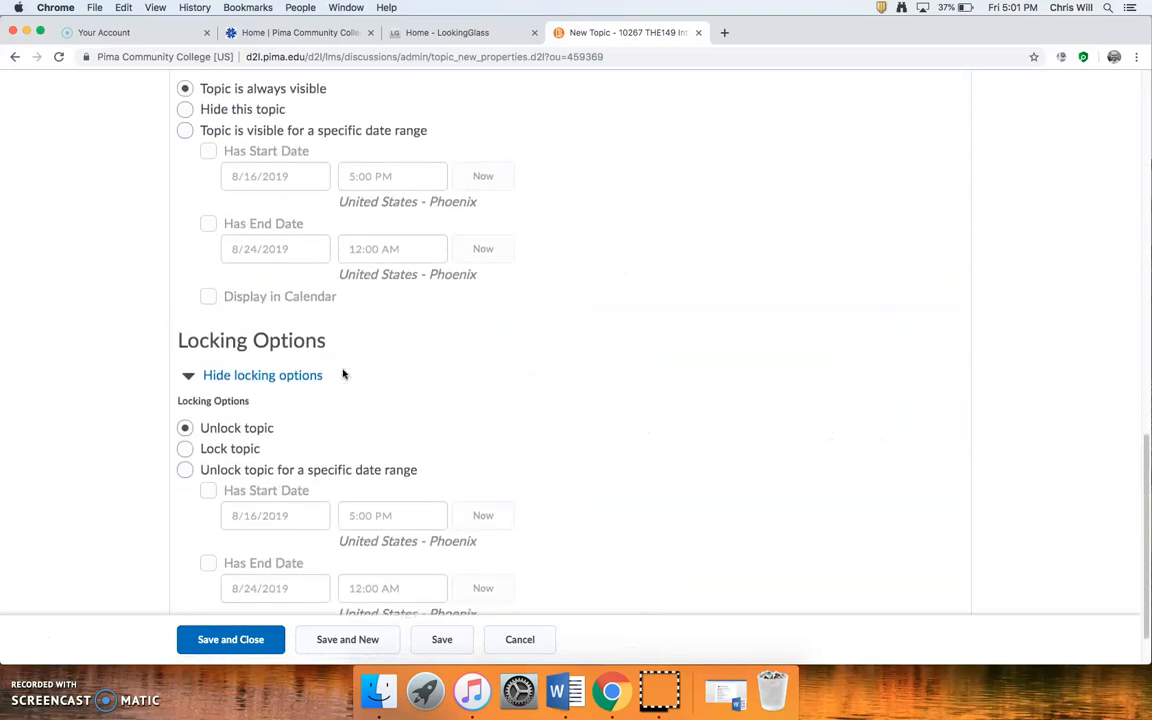
scroll(343, 374, up, 2)
scroll(343, 374, down, 1)
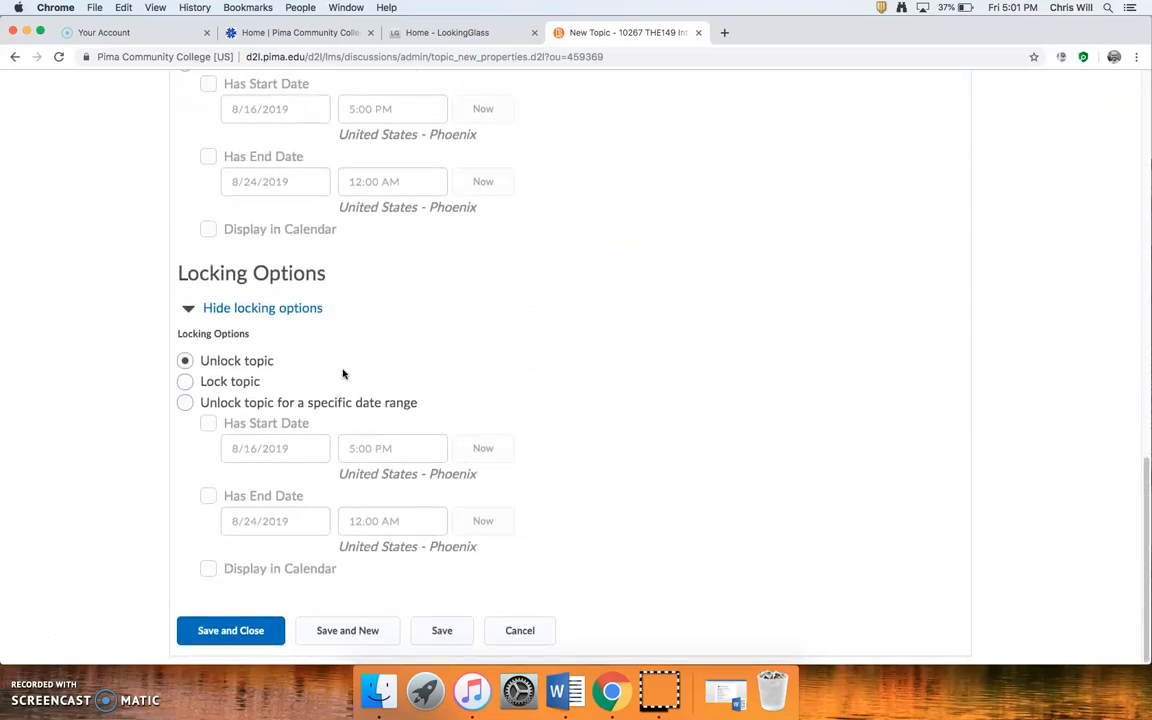
scroll(343, 374, up, 6)
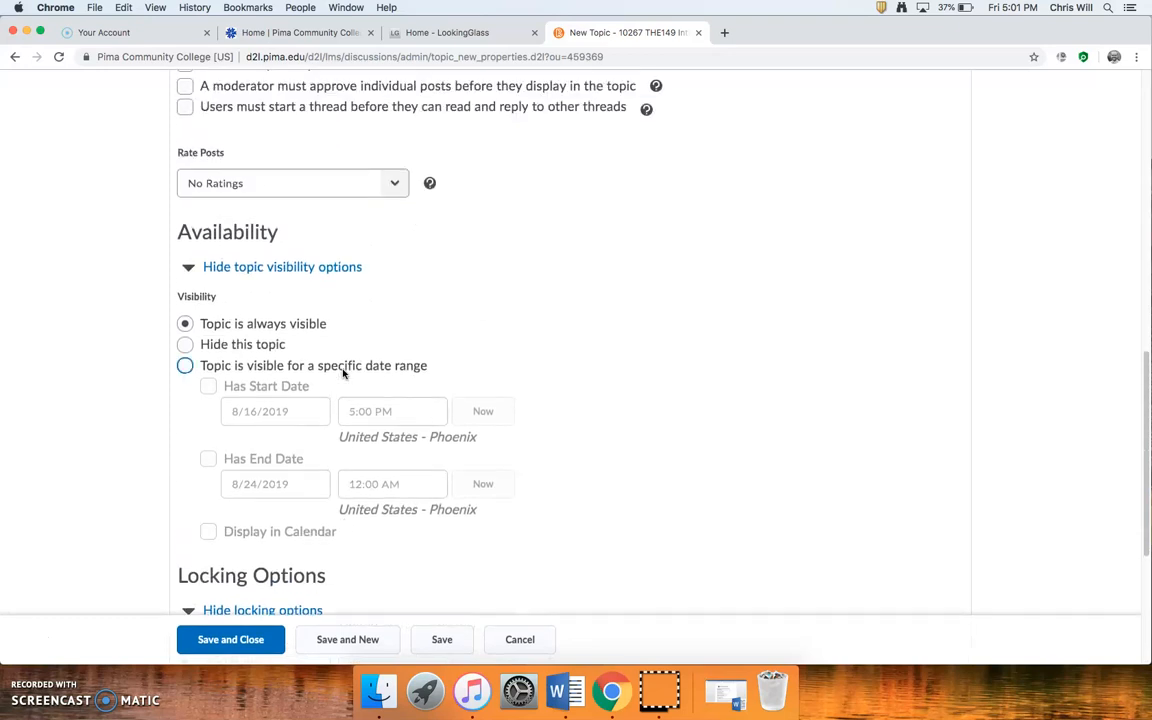
scroll(343, 374, up, 2)
scroll(406, 387, up, 15)
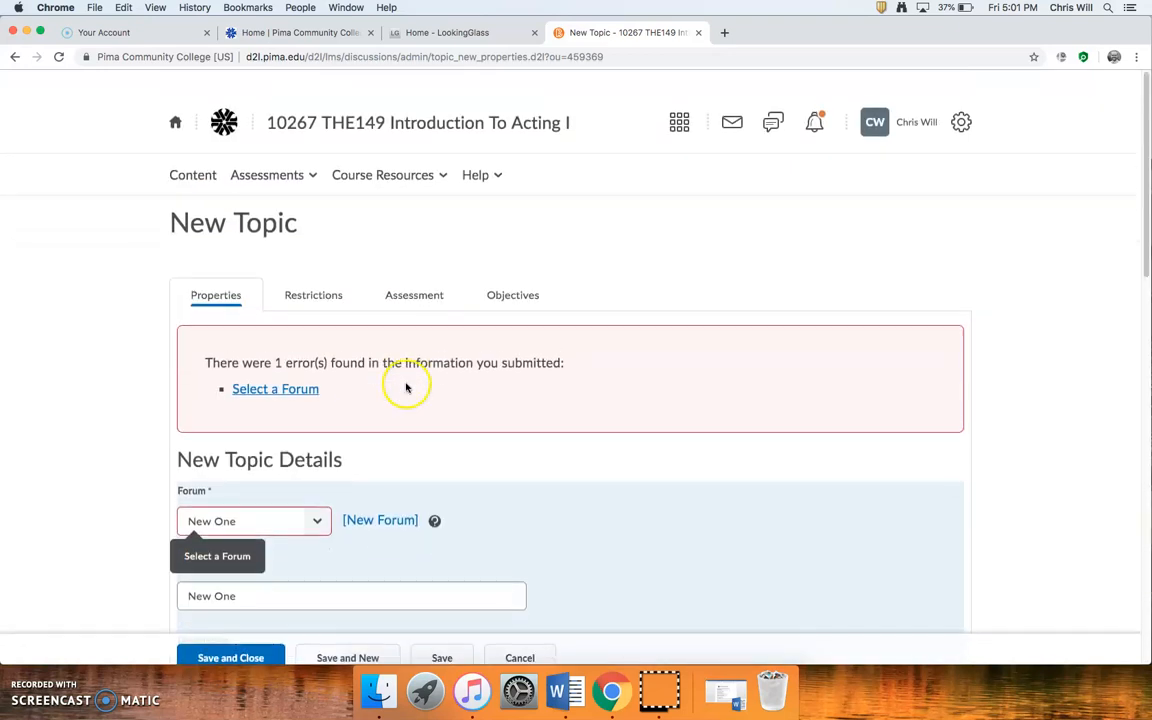
- Open the topic's restrictions settings and switch to its assessment settings
click(316, 282)
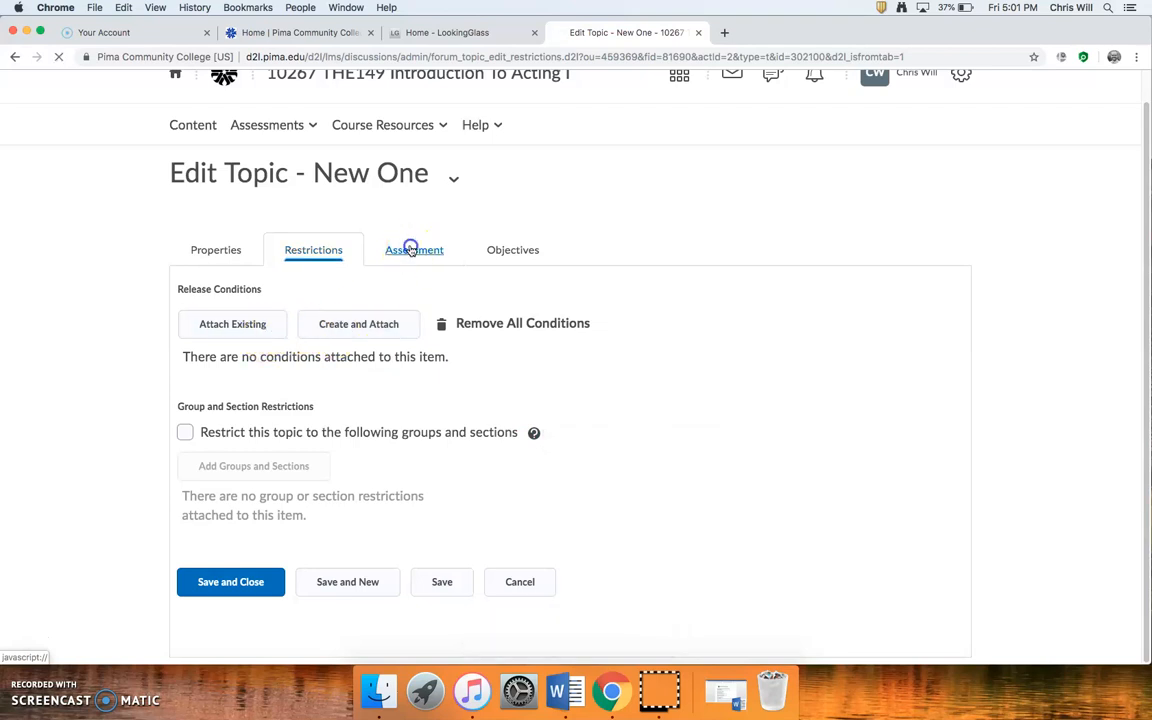
scroll(536, 445, down, 2)
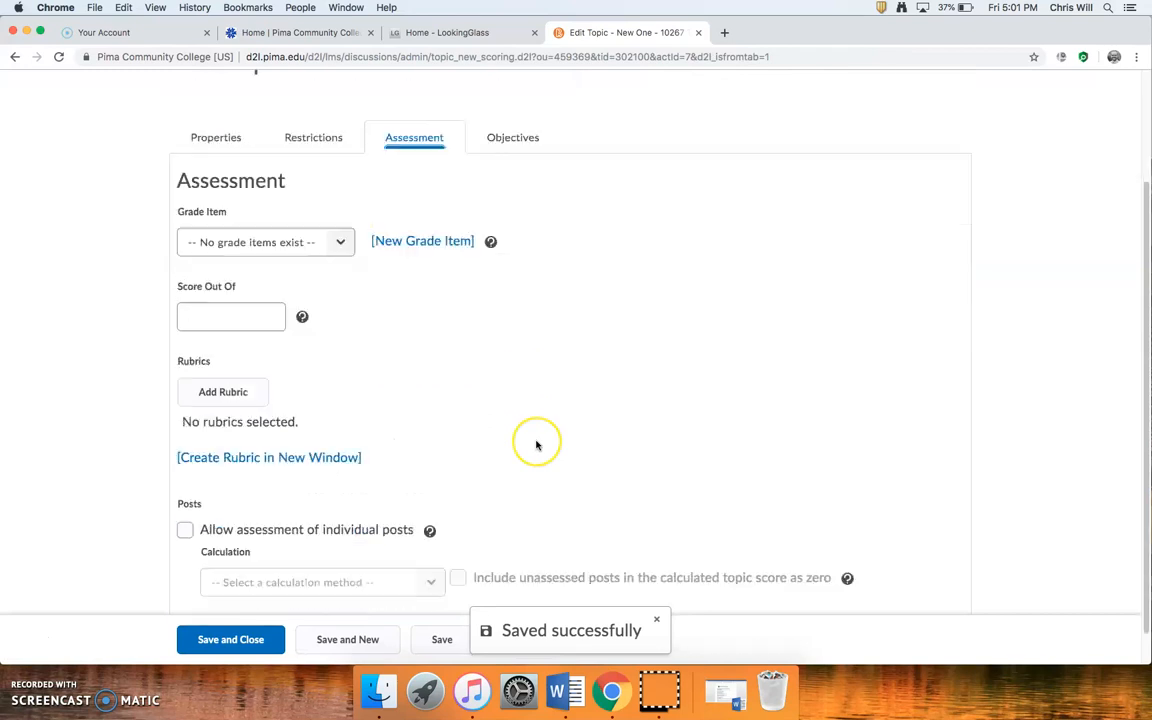
scroll(536, 445, down, 1)
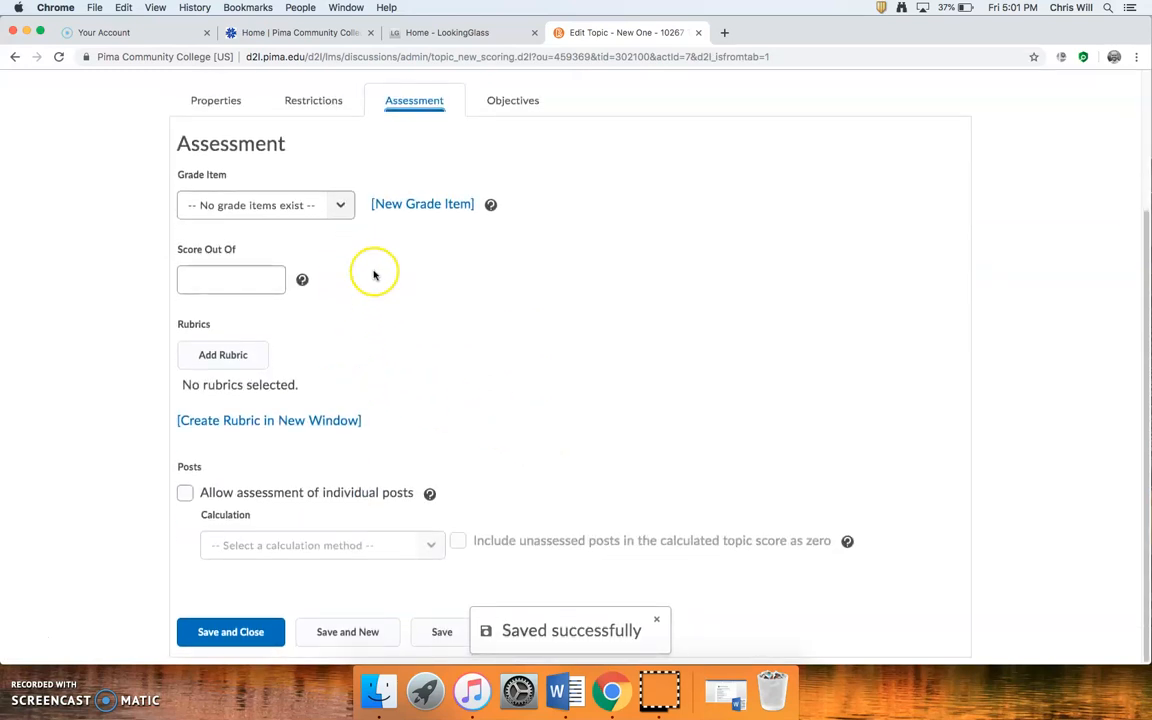
- Create a grade item named "NEW ONE" for the topic, with no category and a maximum of 100 points
click(406, 205)
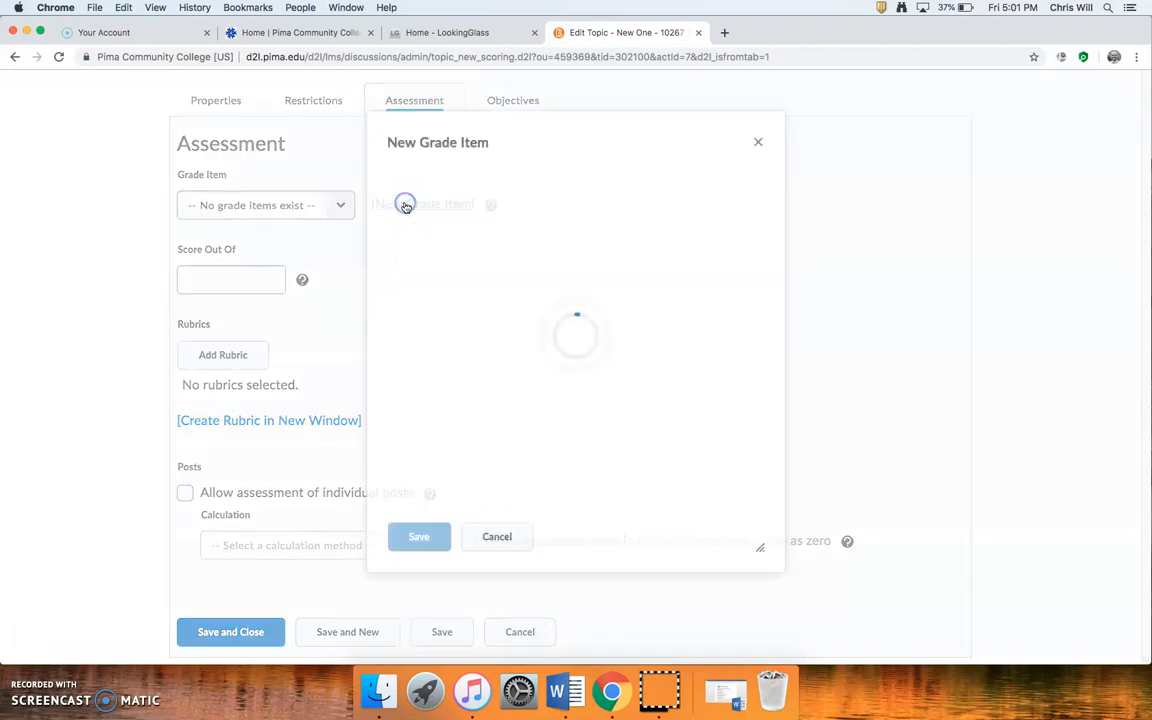
scroll(502, 449, down, 3)
click(434, 428)
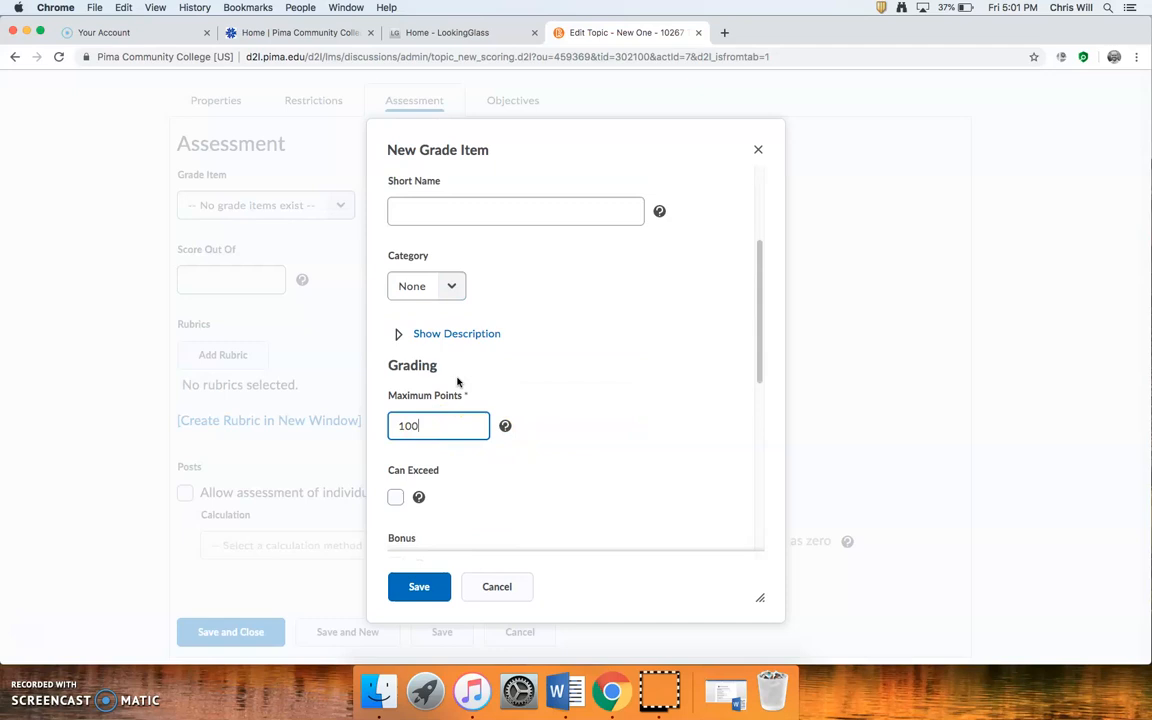
scroll(480, 320, up, 3)
click(411, 325)
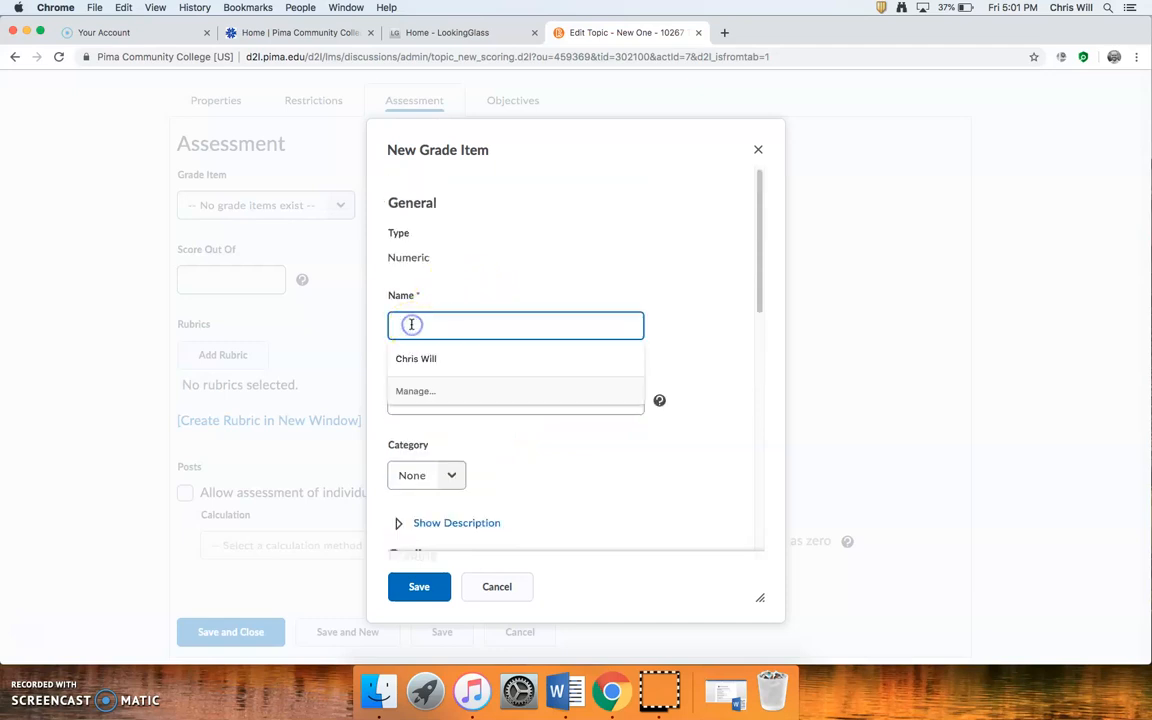
text(New)
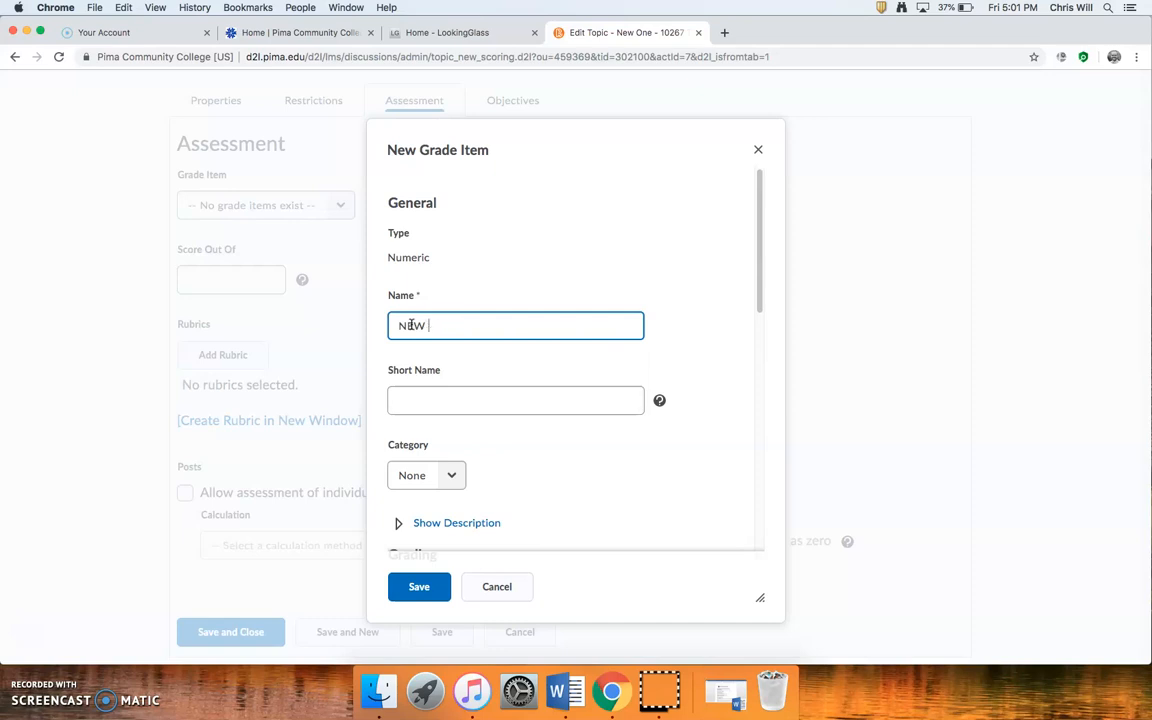
scroll(522, 463, down, 3)
click(452, 290)
click(500, 311)
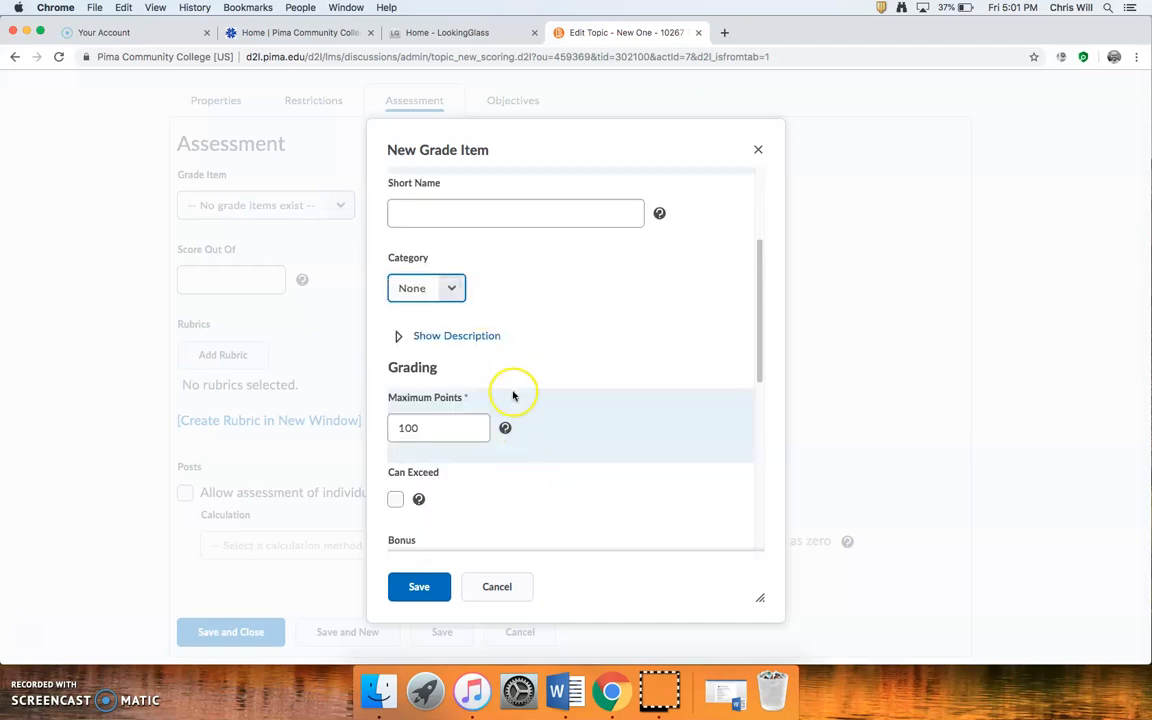
scroll(513, 395, down, 5)
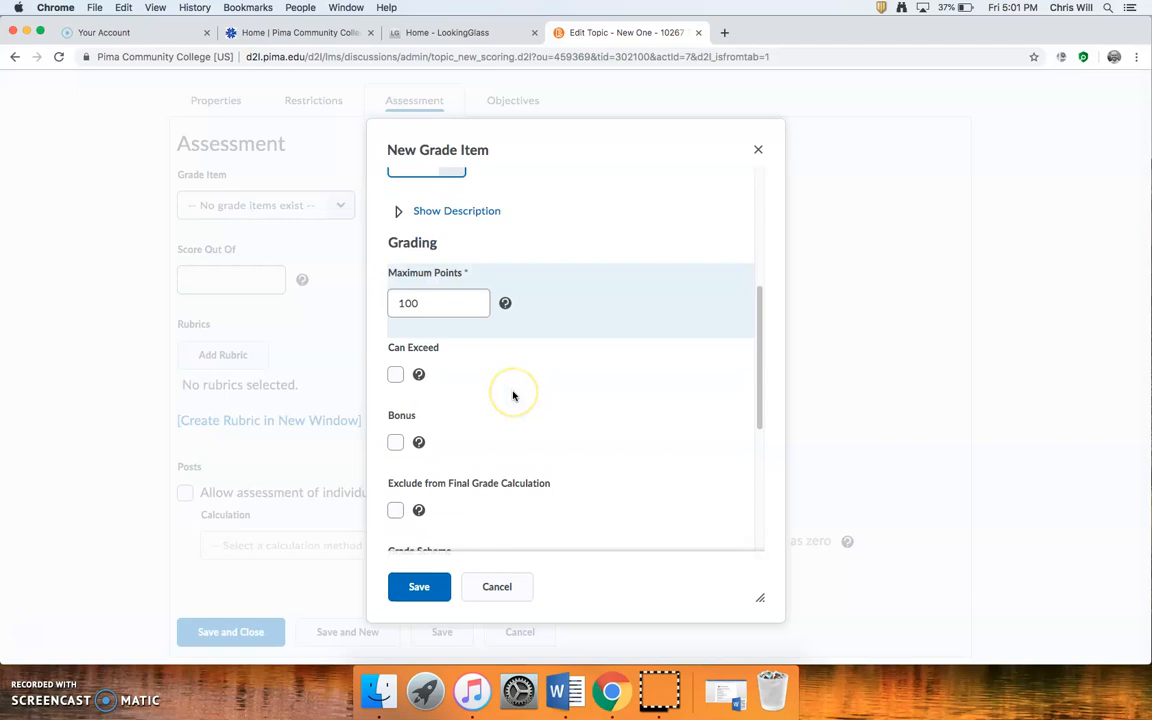
click(428, 590)
- Set the topic's score out of 100 and save and close the topic
click(218, 290)
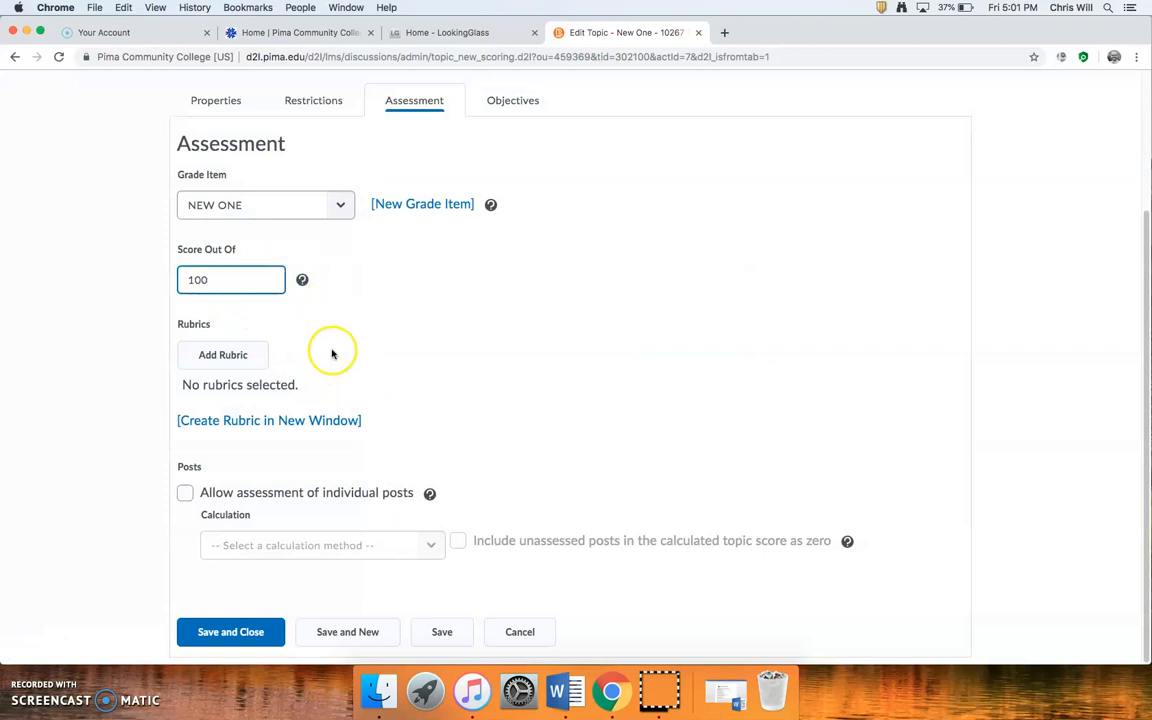
click(233, 635)
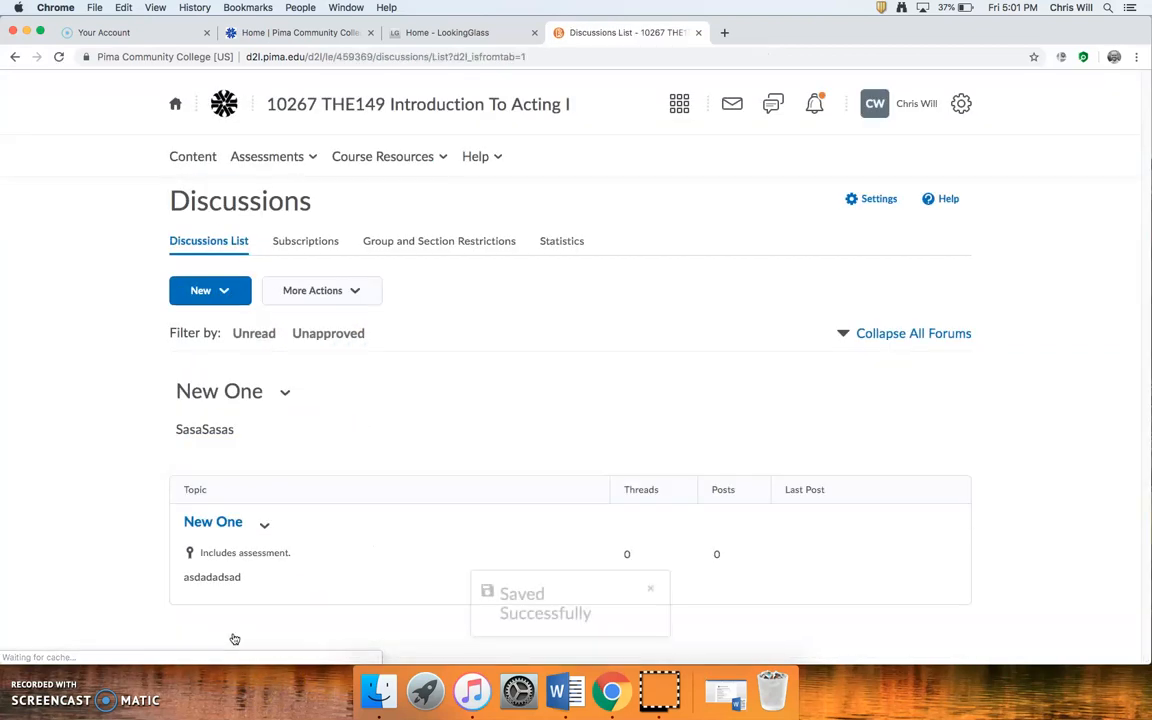
- Open the course grades and examine the "New One" and "NEW ONE" columns across the student list
click(267, 157)
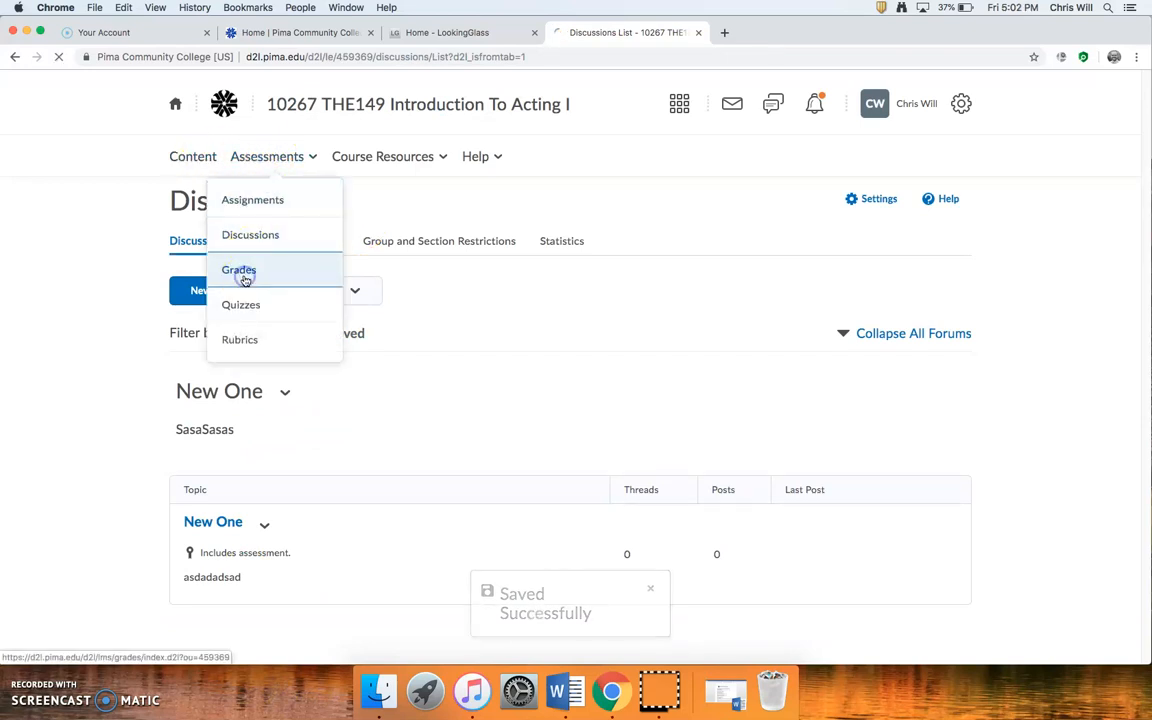
click(244, 272)
click(183, 199)
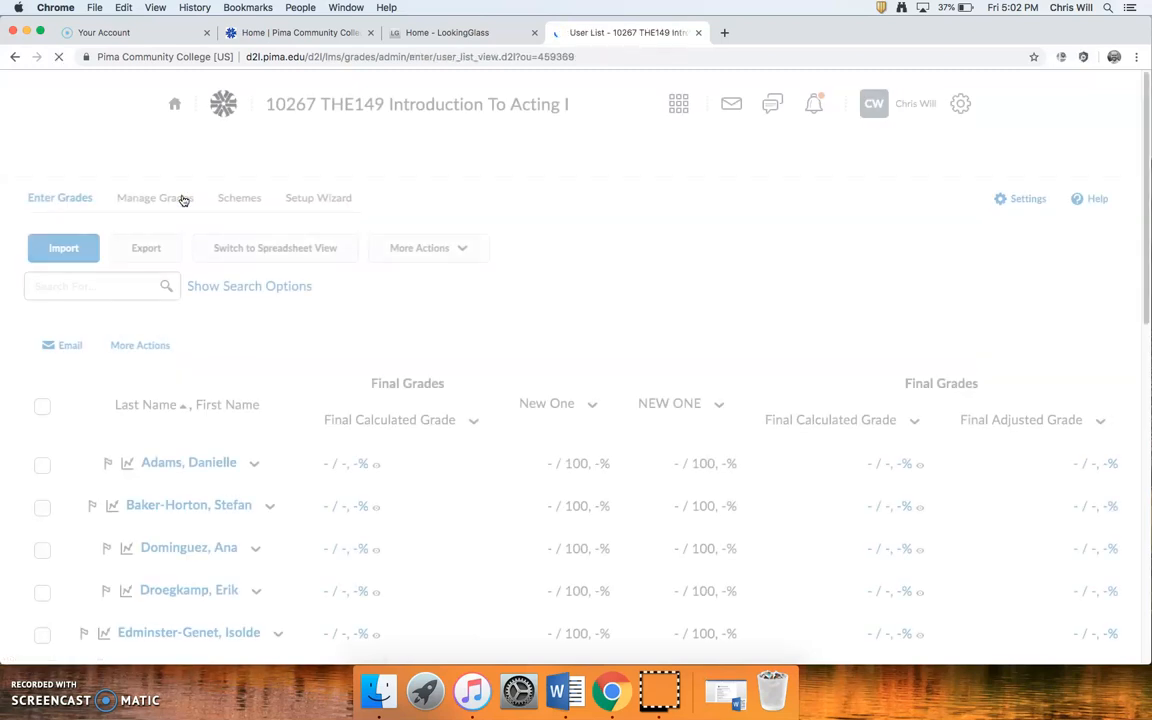
scroll(588, 586, down, 1)
scroll(590, 586, down, 1)
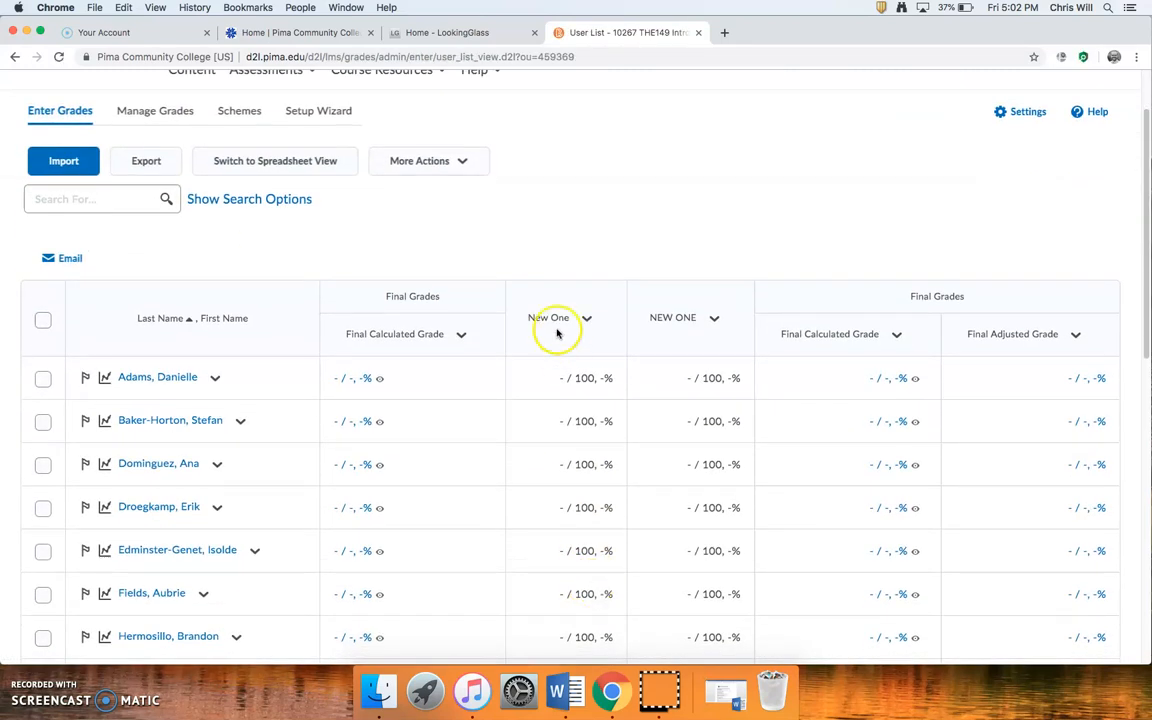
scroll(612, 530, down, 1)
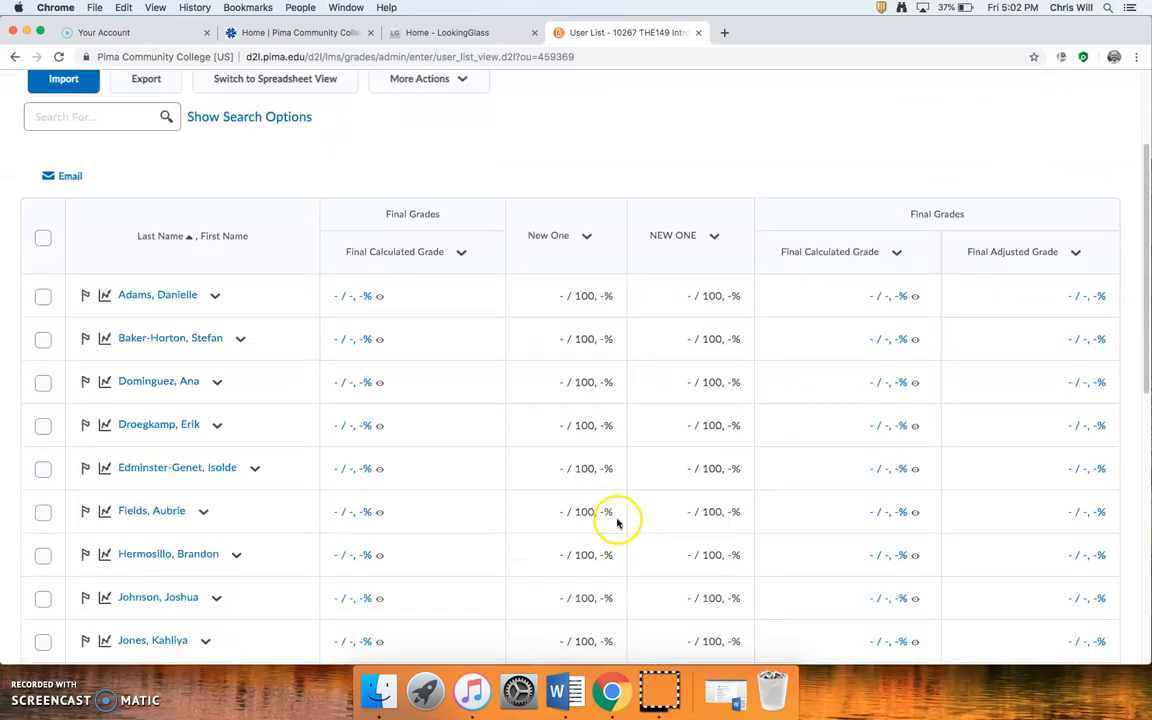
scroll(679, 517, down, 10)
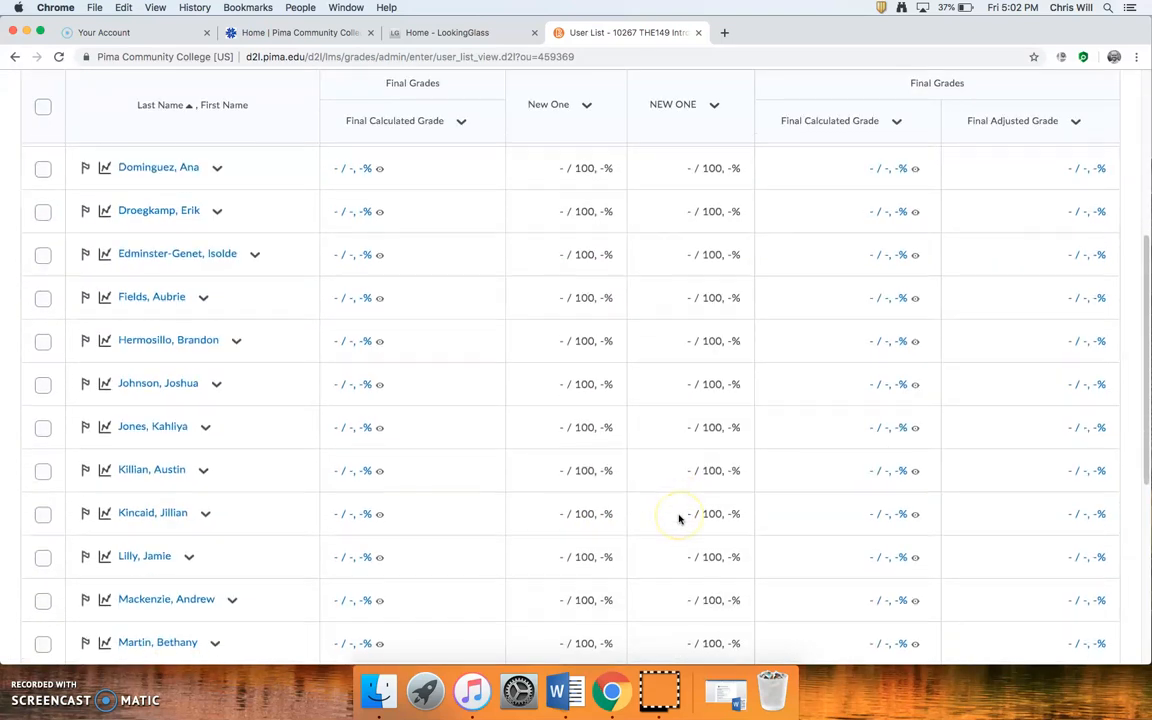
scroll(679, 517, up, 12)
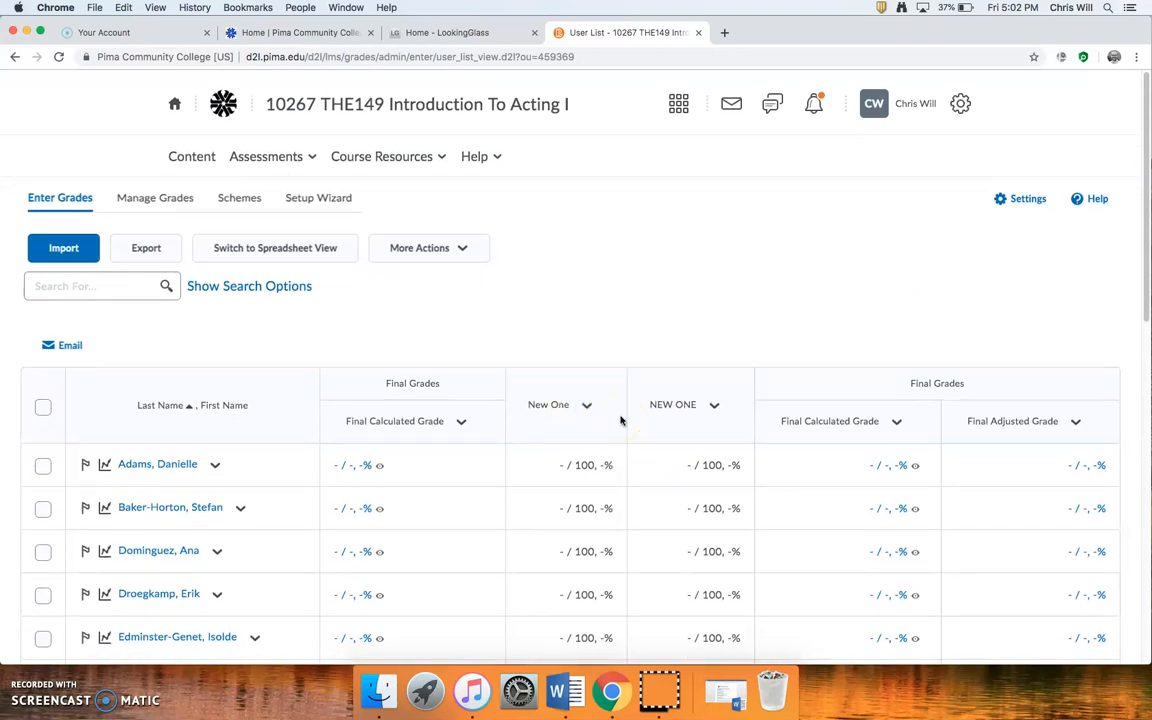
- Open the Manage Grades list and check the association details of the "New One" assignment grade item
click(134, 198)
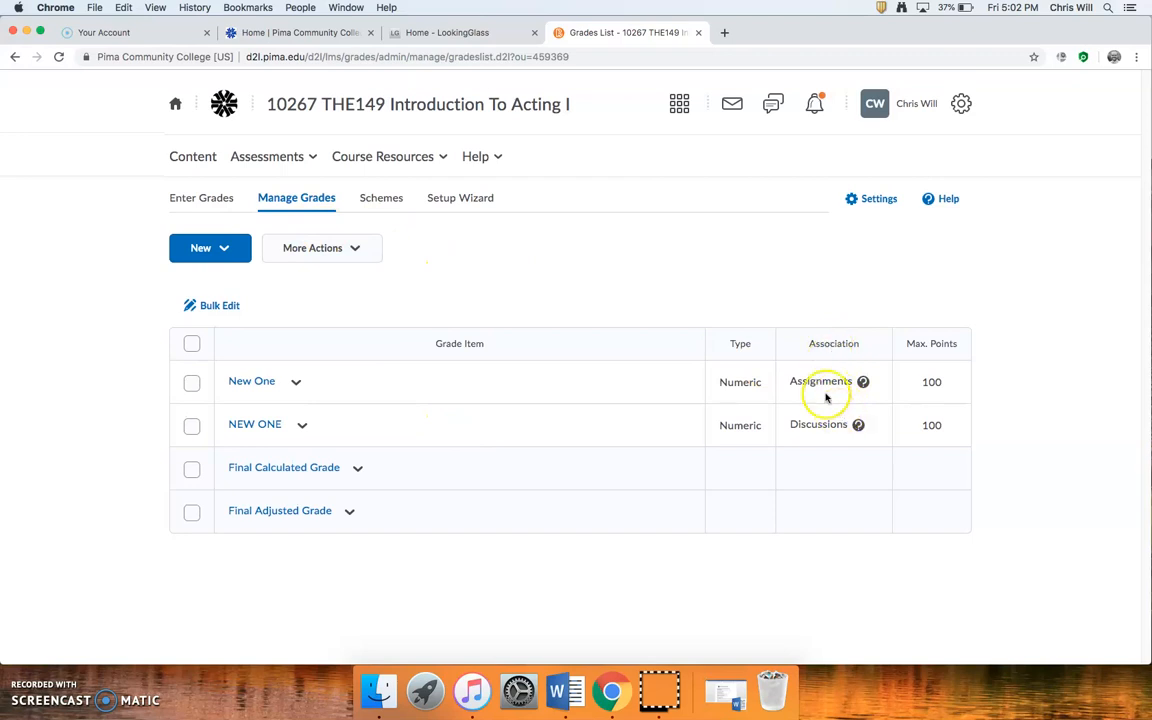
click(864, 384)
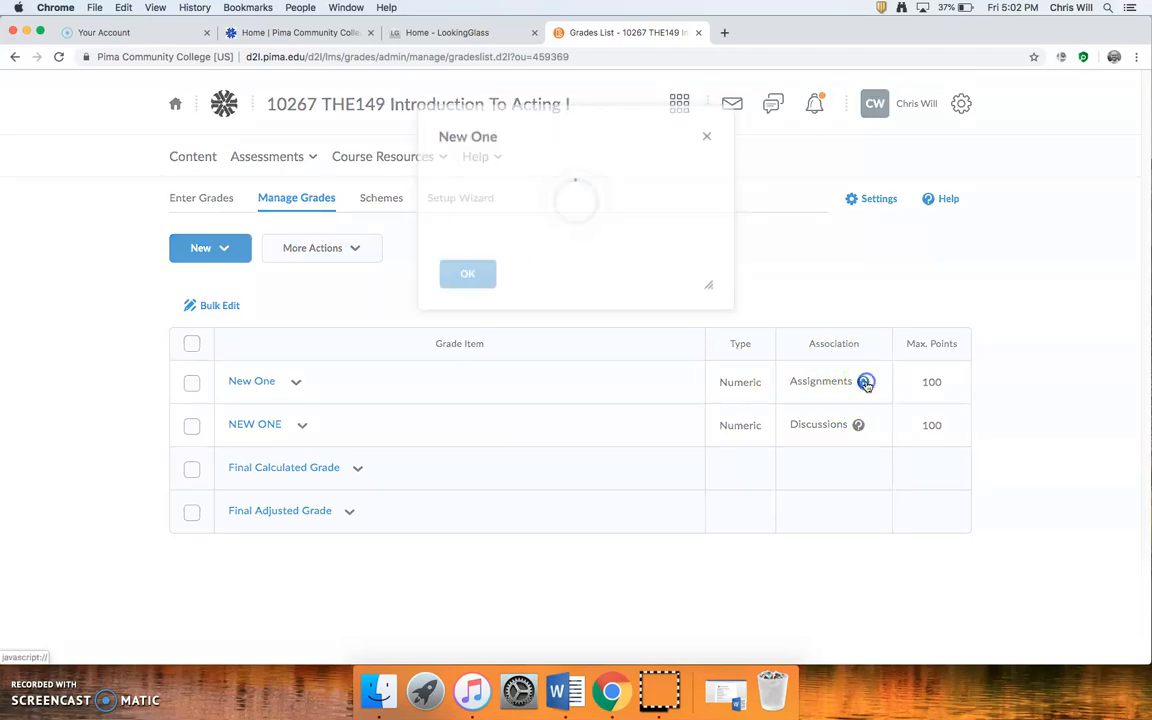
scroll(605, 272, down, 3)
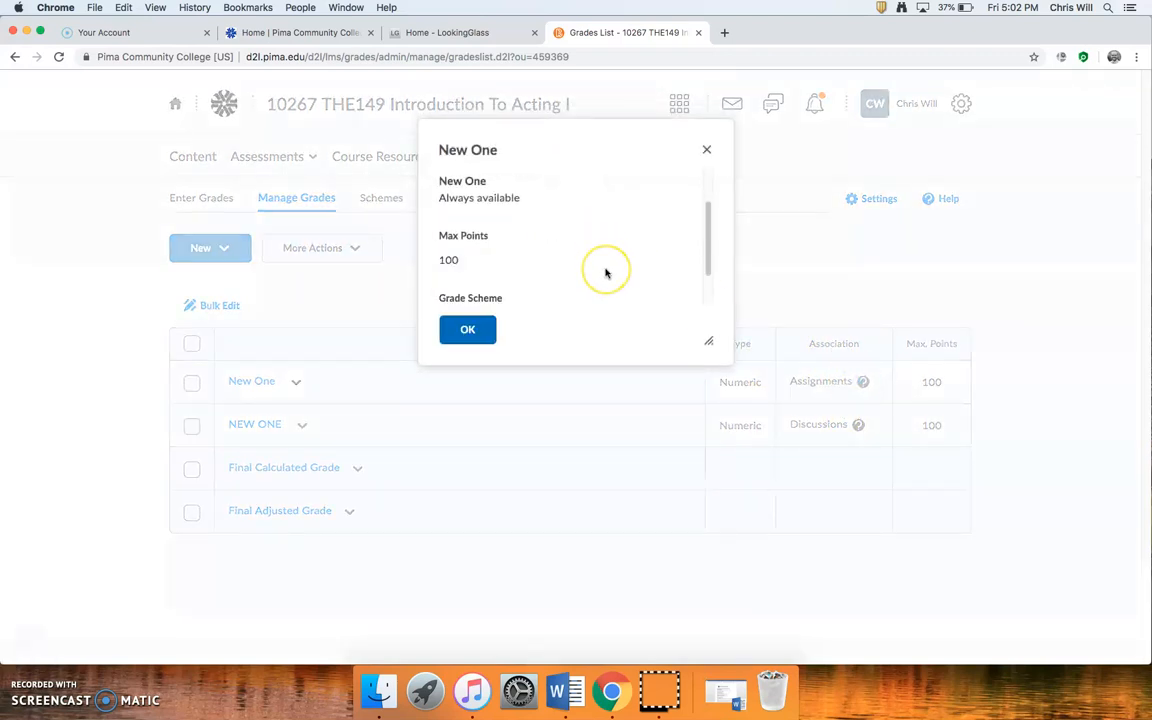
scroll(605, 272, up, 3)
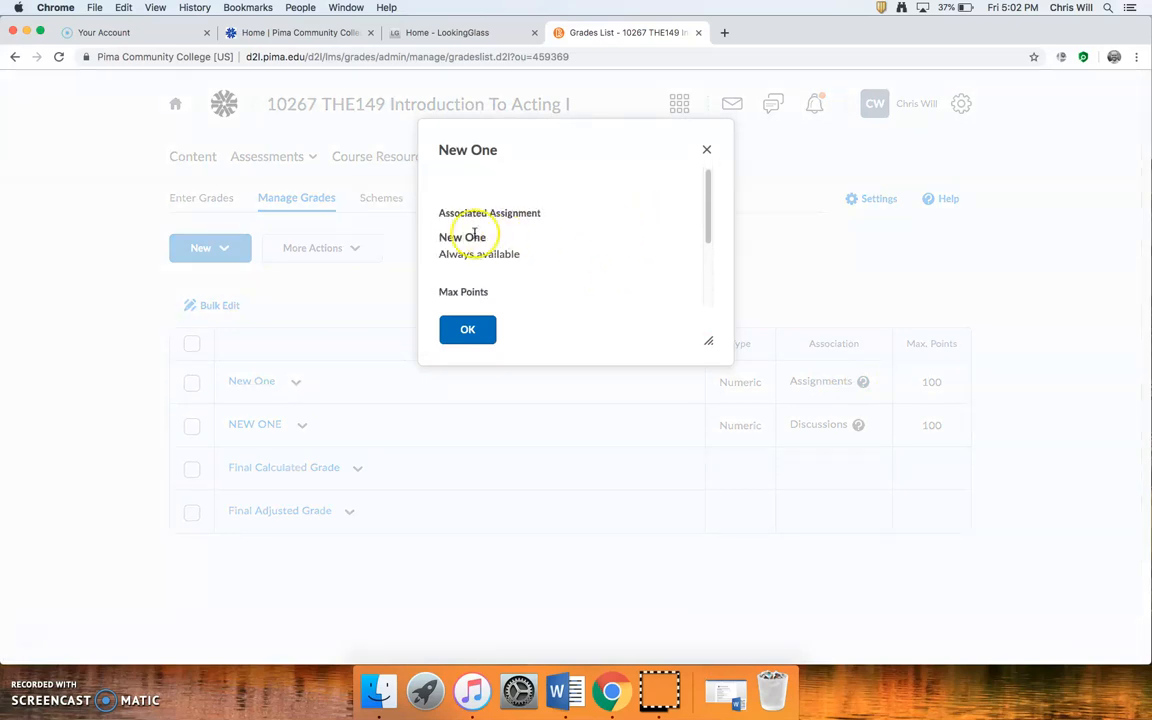
click(707, 149)
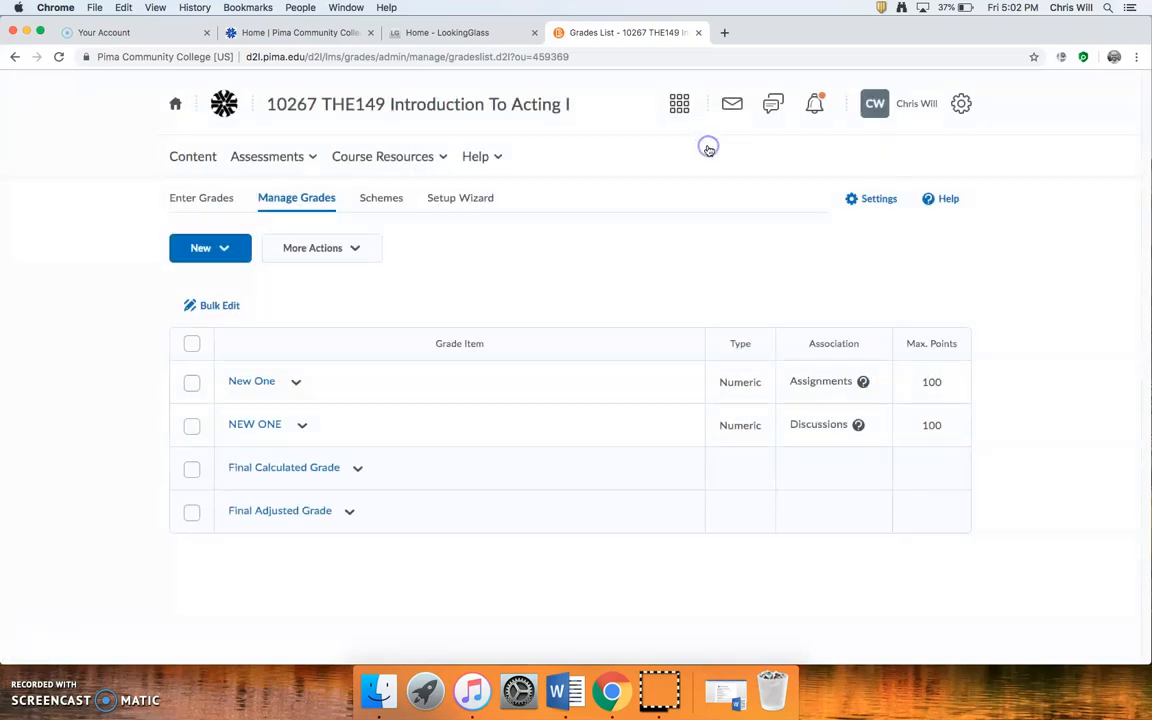
- Return to the course's Discussions list
click(272, 157)
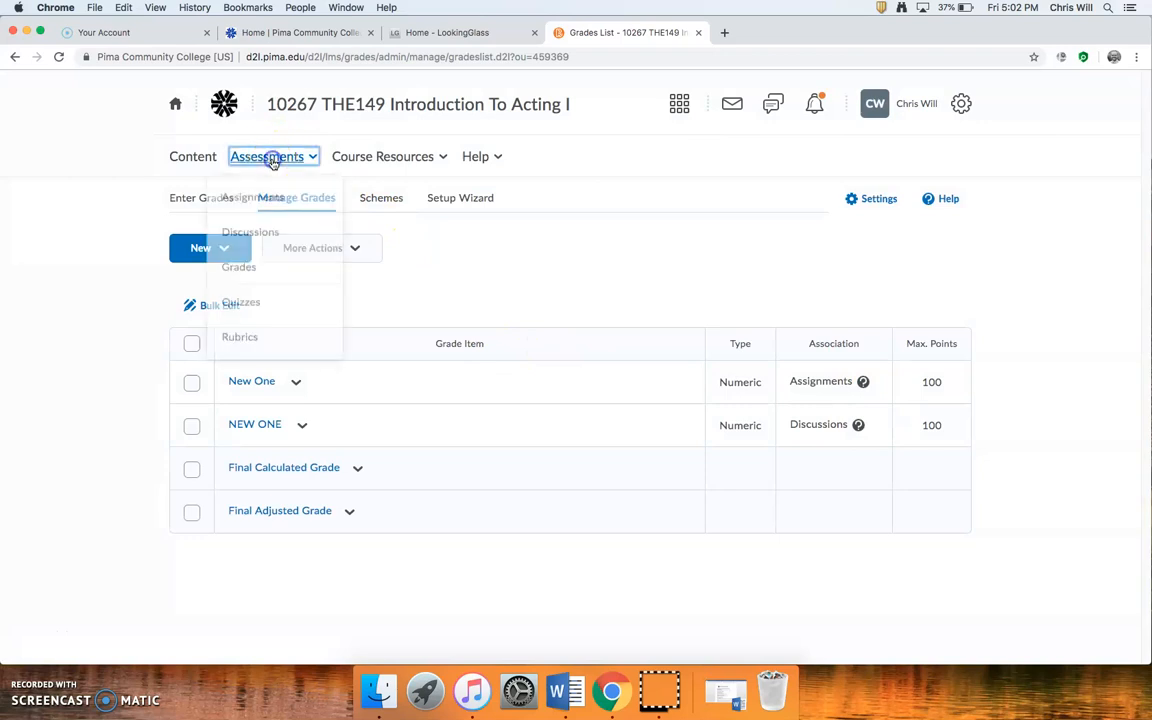
click(252, 235)
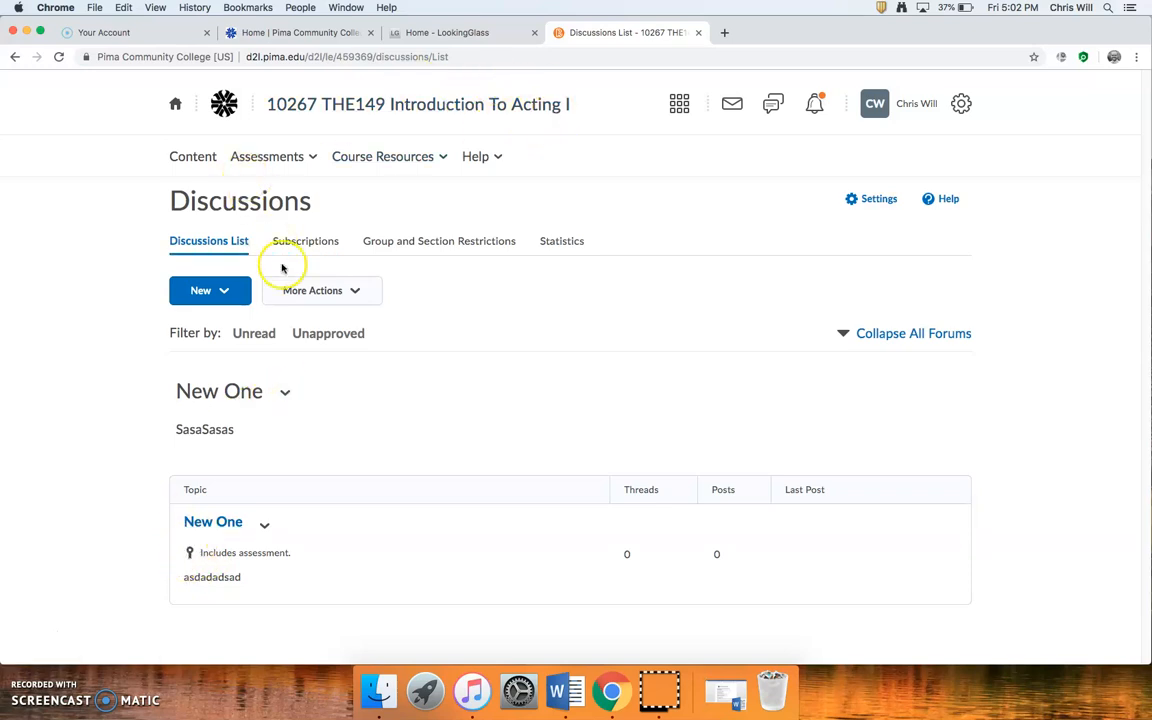
- Go to the course's grade entry list and open the "New One" assignment item for grading all students
click(259, 157)
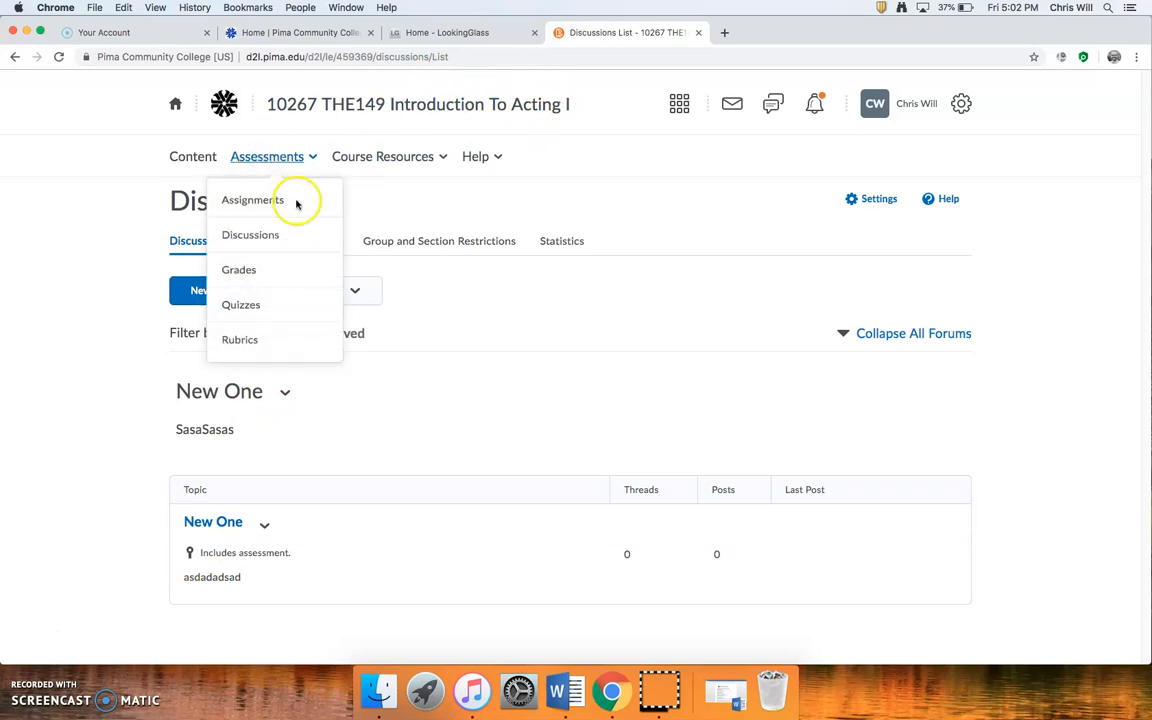
click(427, 306)
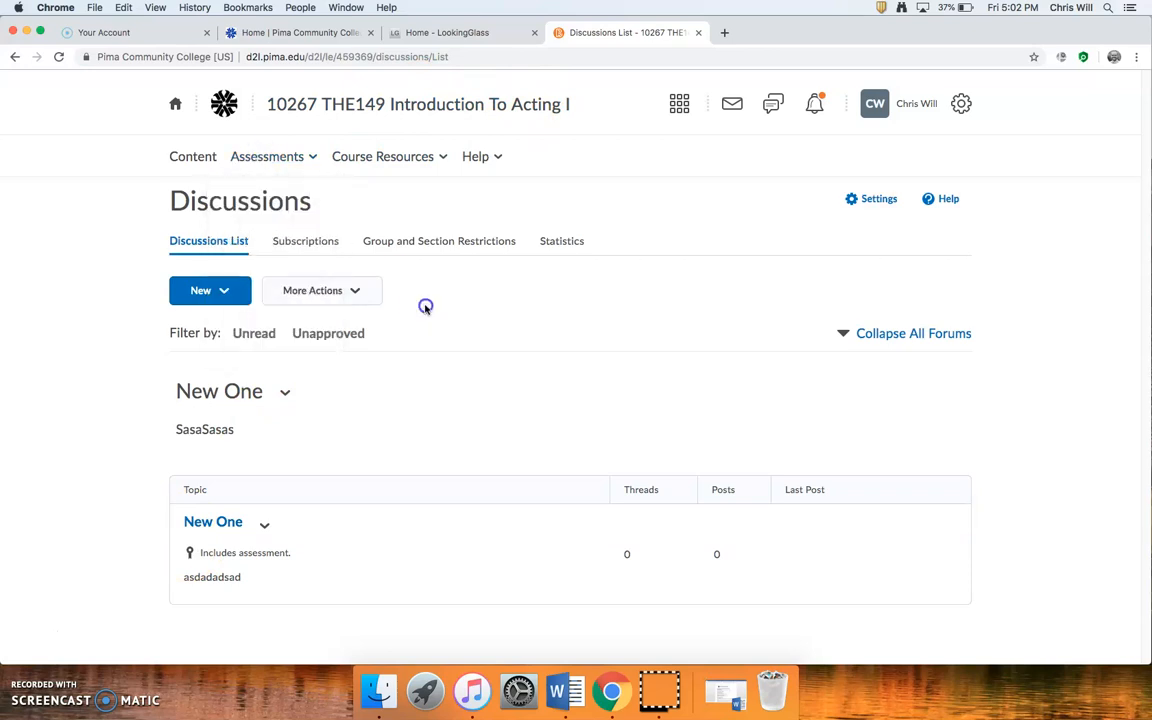
click(242, 162)
click(243, 272)
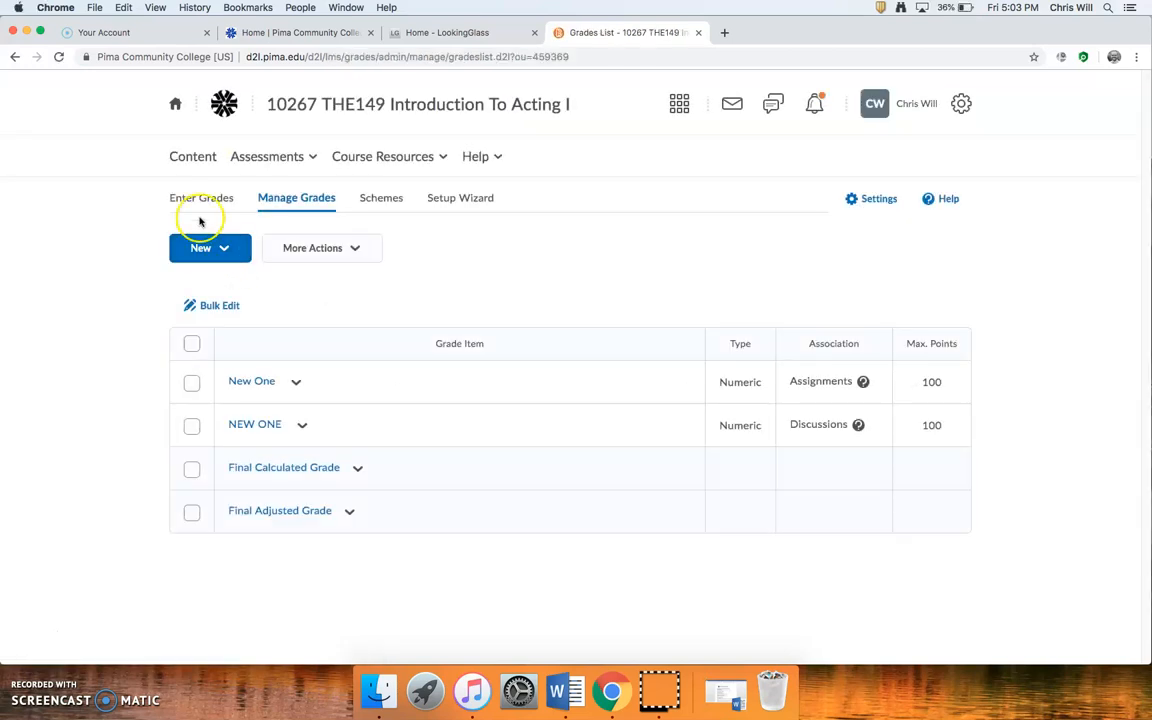
click(188, 200)
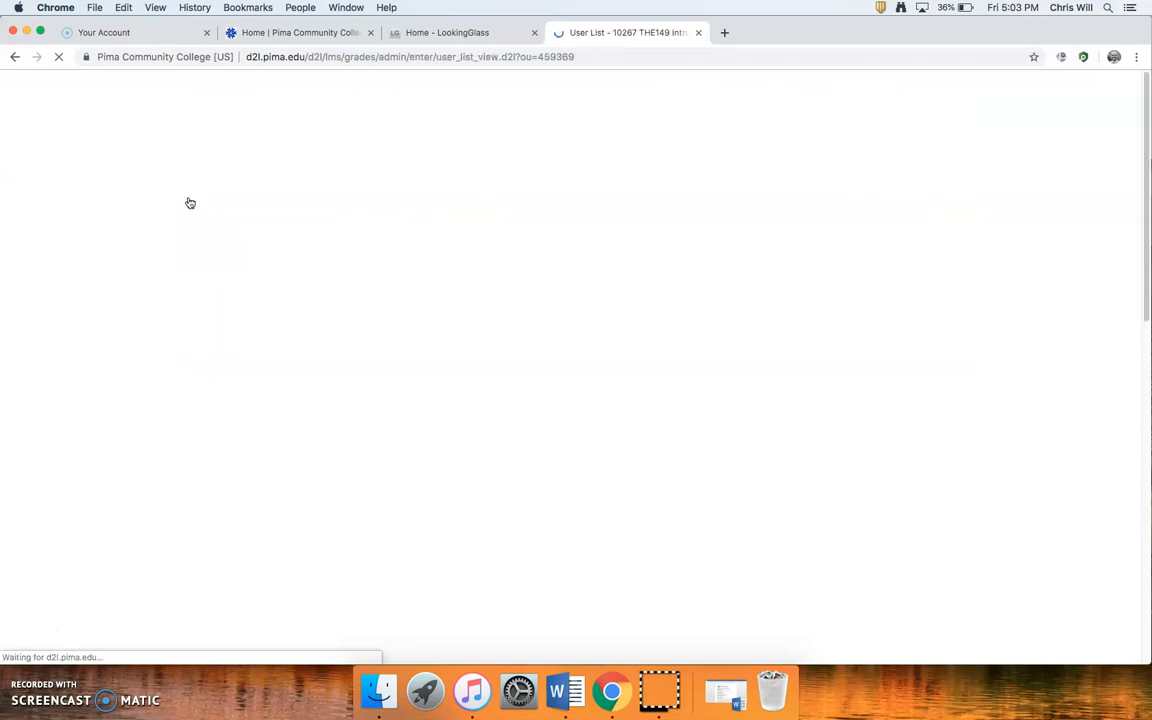
scroll(488, 486, down, 3)
click(588, 268)
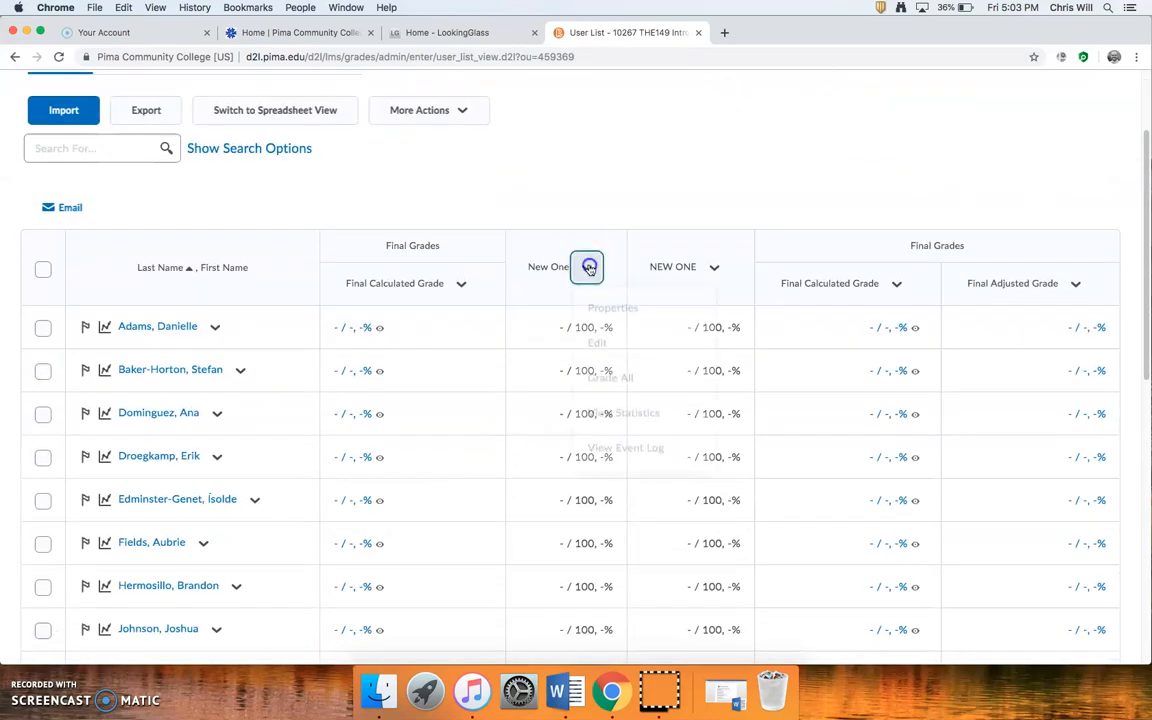
click(612, 382)
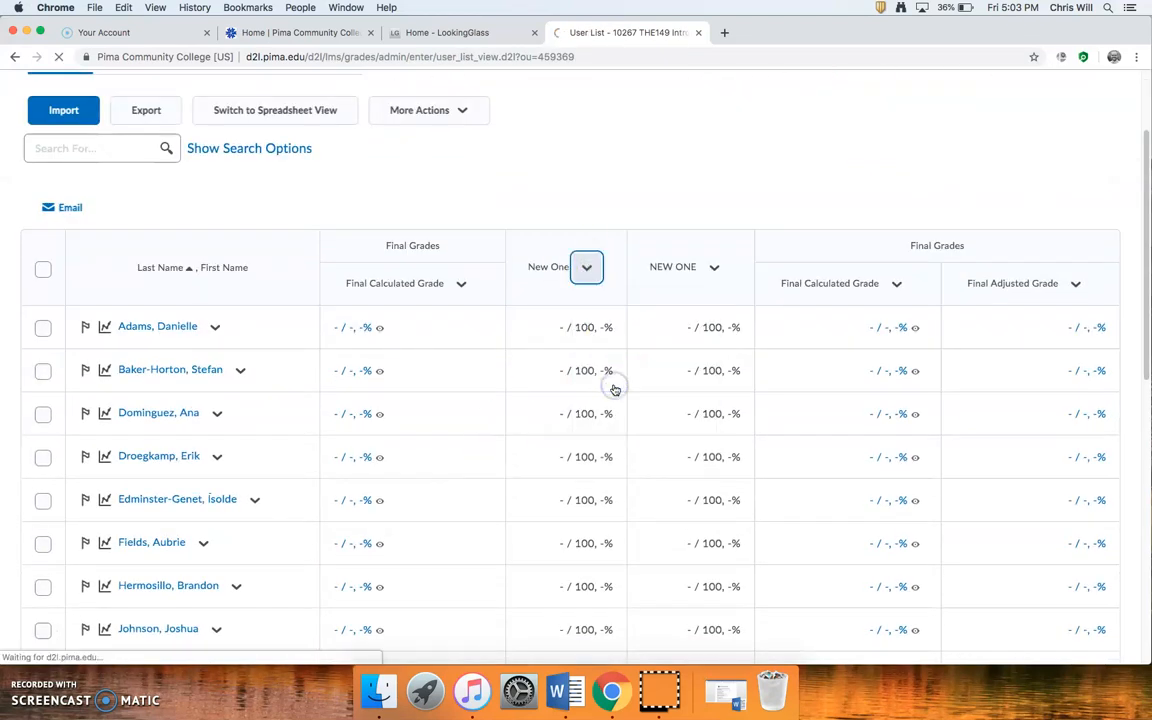
scroll(612, 390, down, 3)
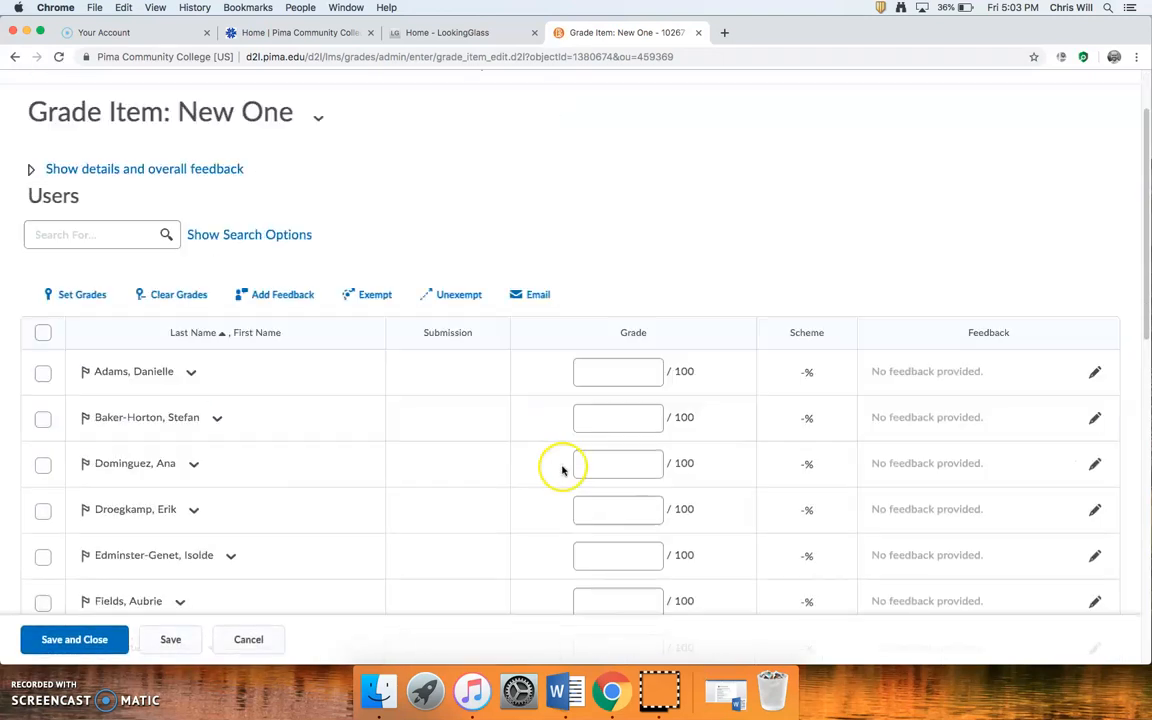
- Give the first student in the list a grade of 100 and save the feedback "Some stuff!!!" for that student
click(637, 362)
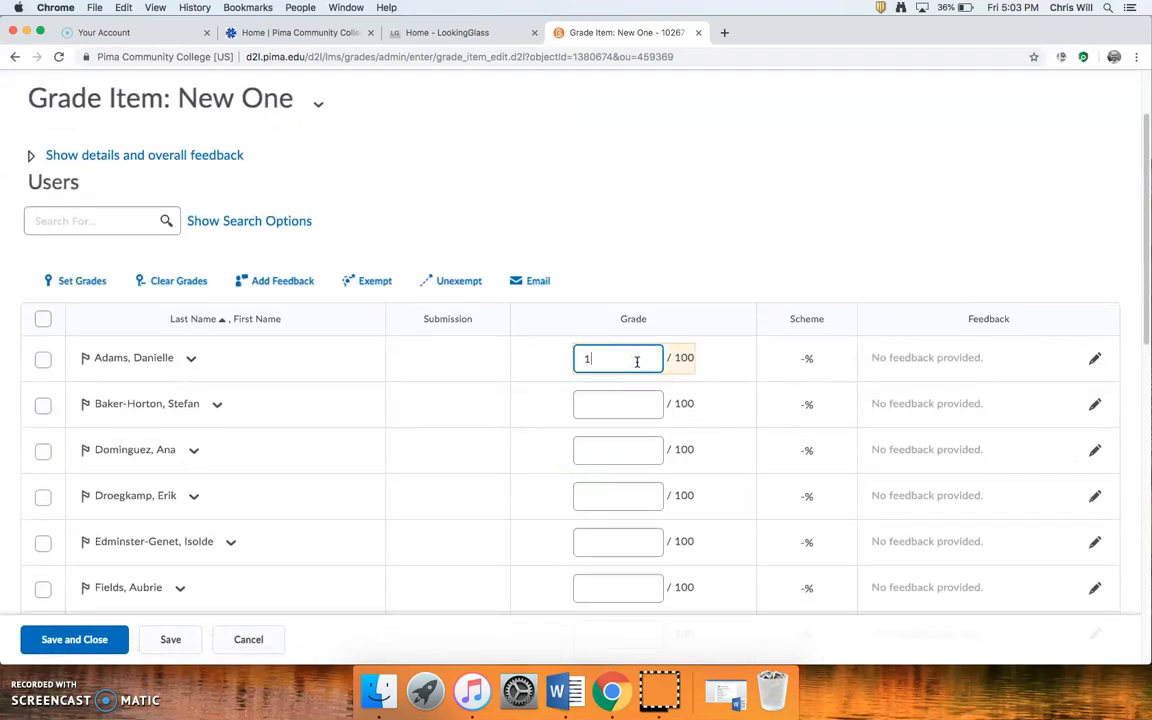
click(942, 352)
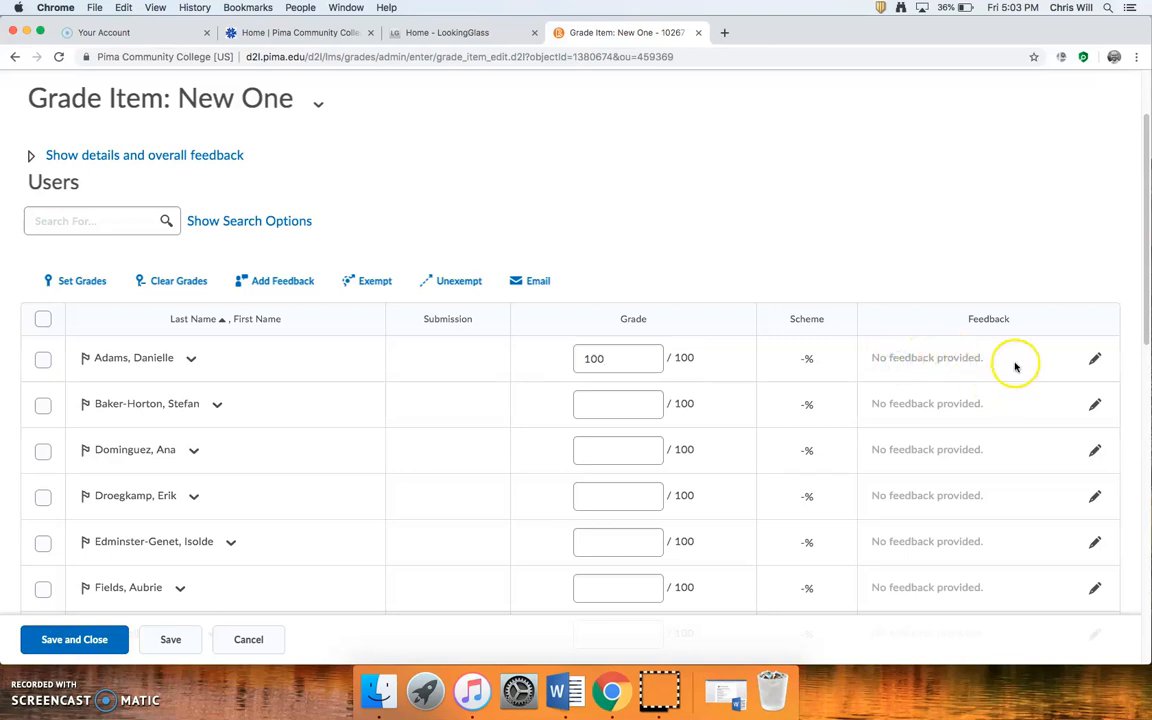
click(1095, 361)
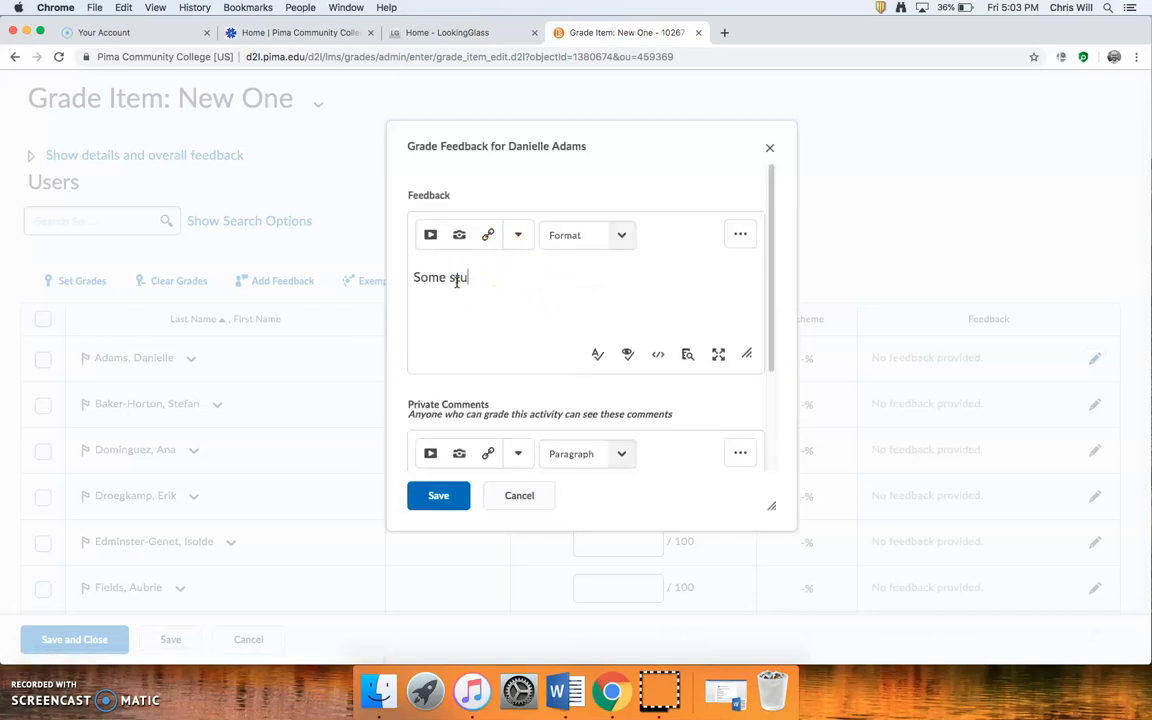
click(438, 495)
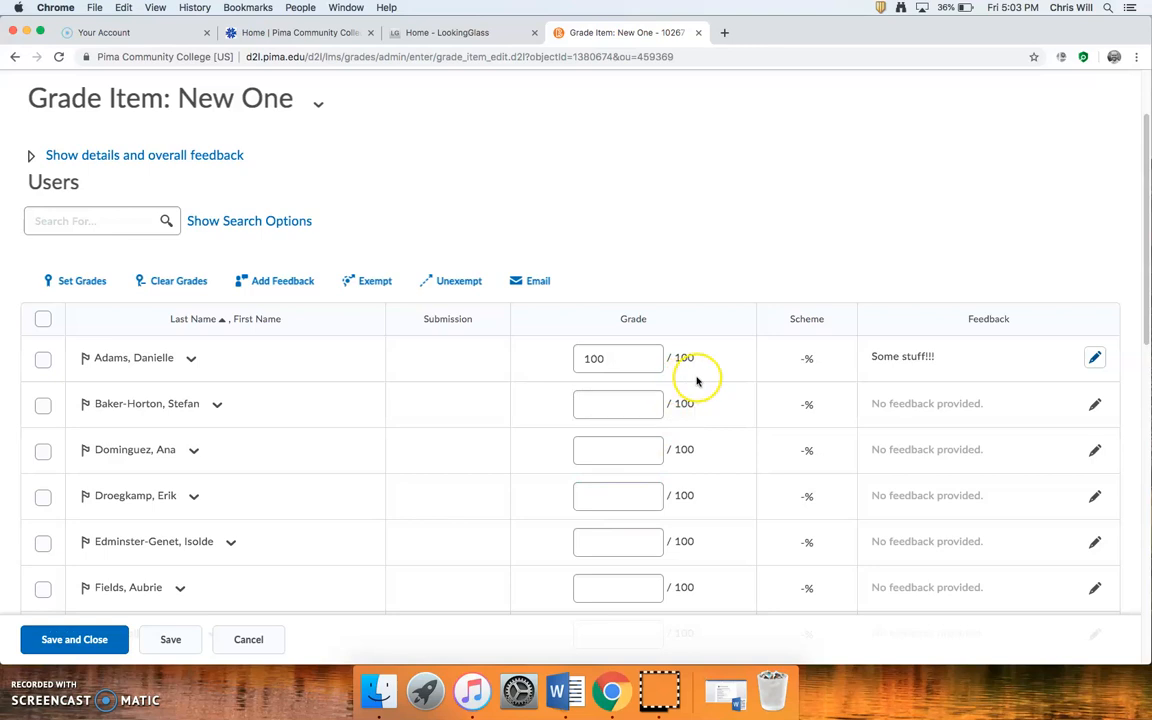
- Clear the first student's grade and try to remove that student's feedback text
click(619, 358)
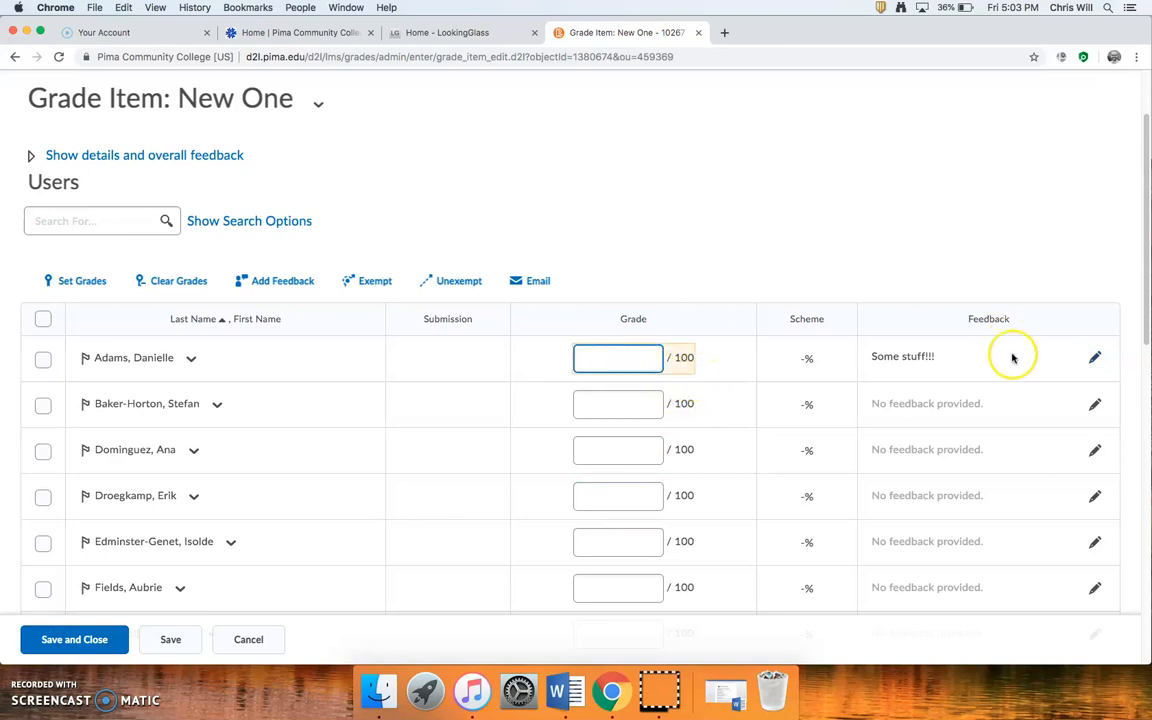
click(1095, 356)
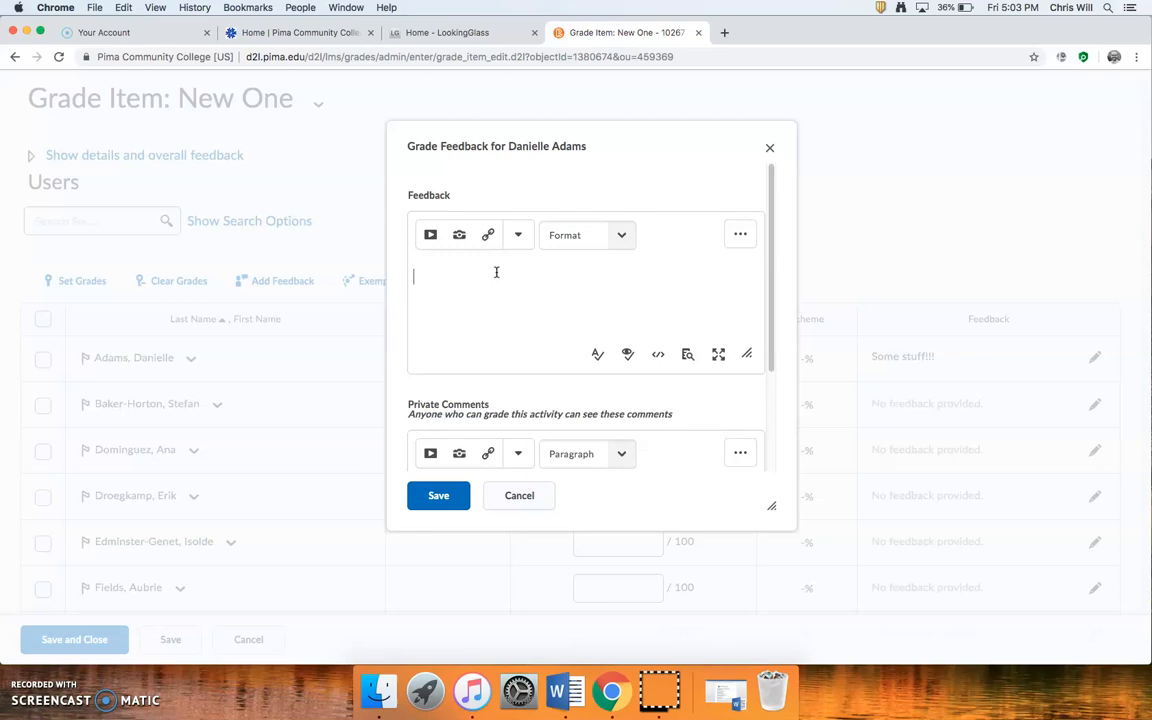
click(525, 502)
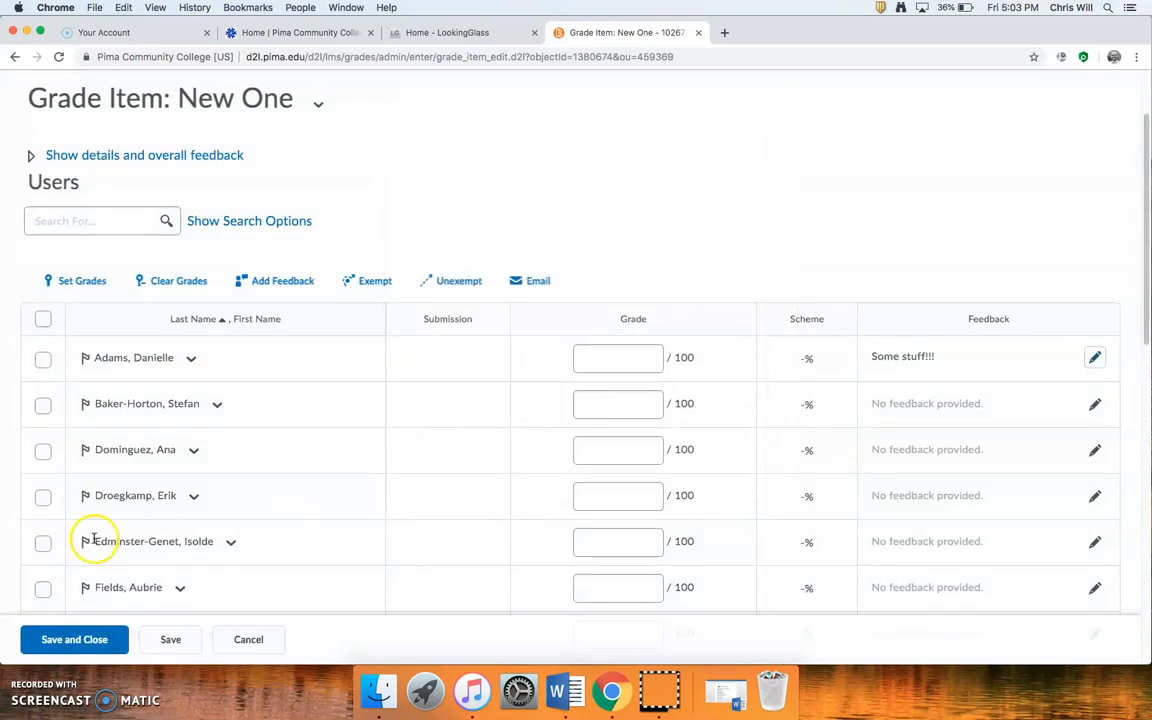
scroll(259, 421, up, 1)
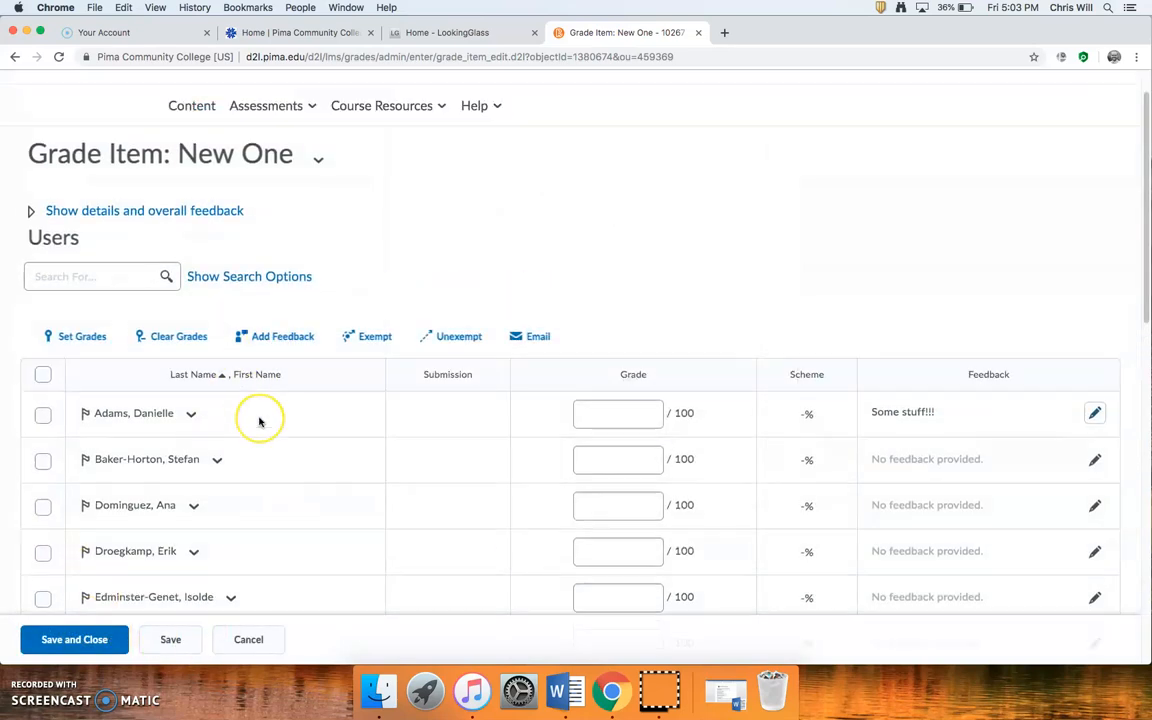
scroll(259, 421, up, 1)
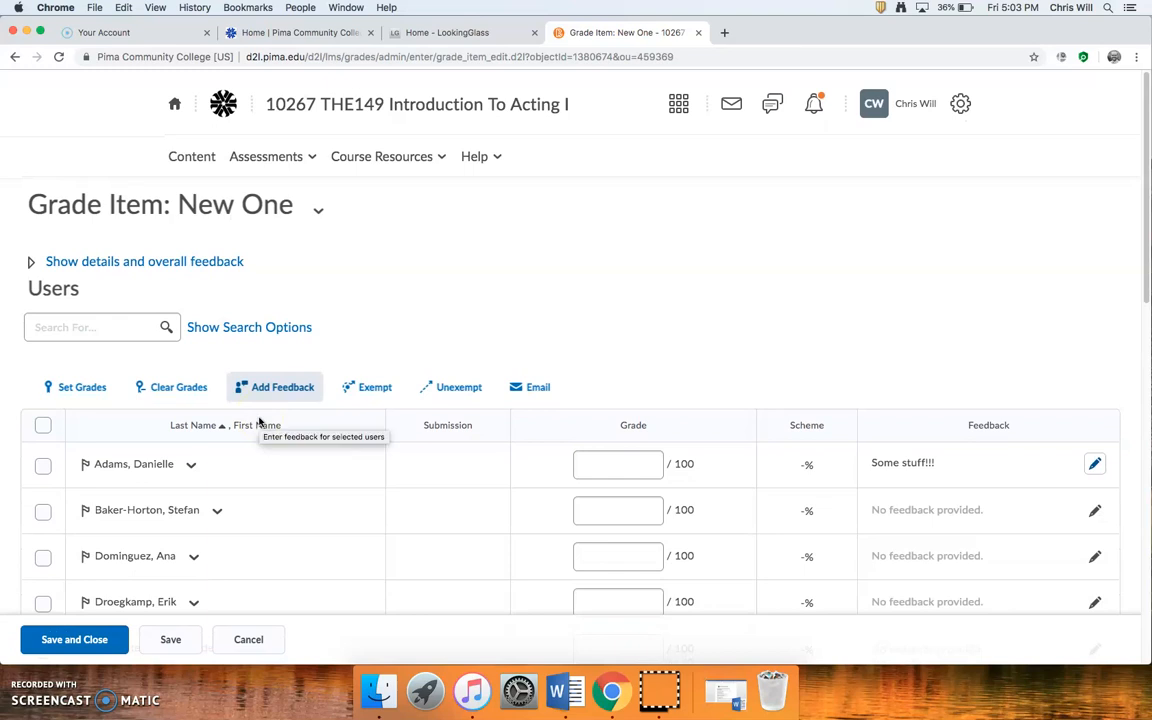